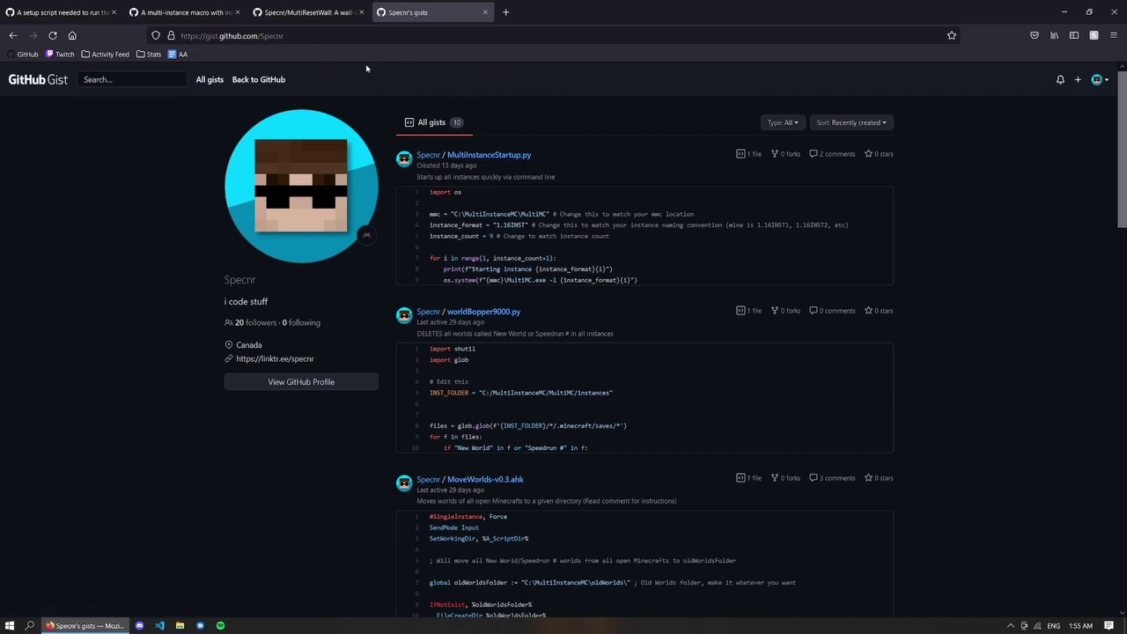
Step: View the MultiResetSetup-v0.2.ahk gist, and recycle the leftover archive and empty extracted folder from the desktop
{"action": "left_click", "coordinate": [62, 13]}
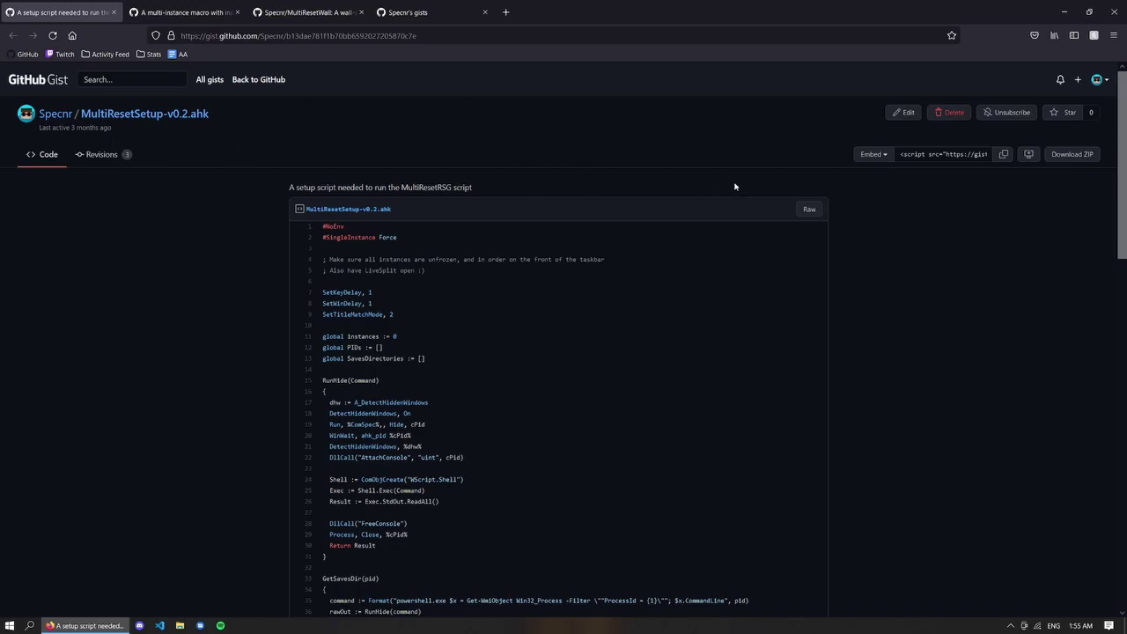
{"action": "left_click_drag", "start_coordinate": [634, 117], "coordinate": [790, 218]}
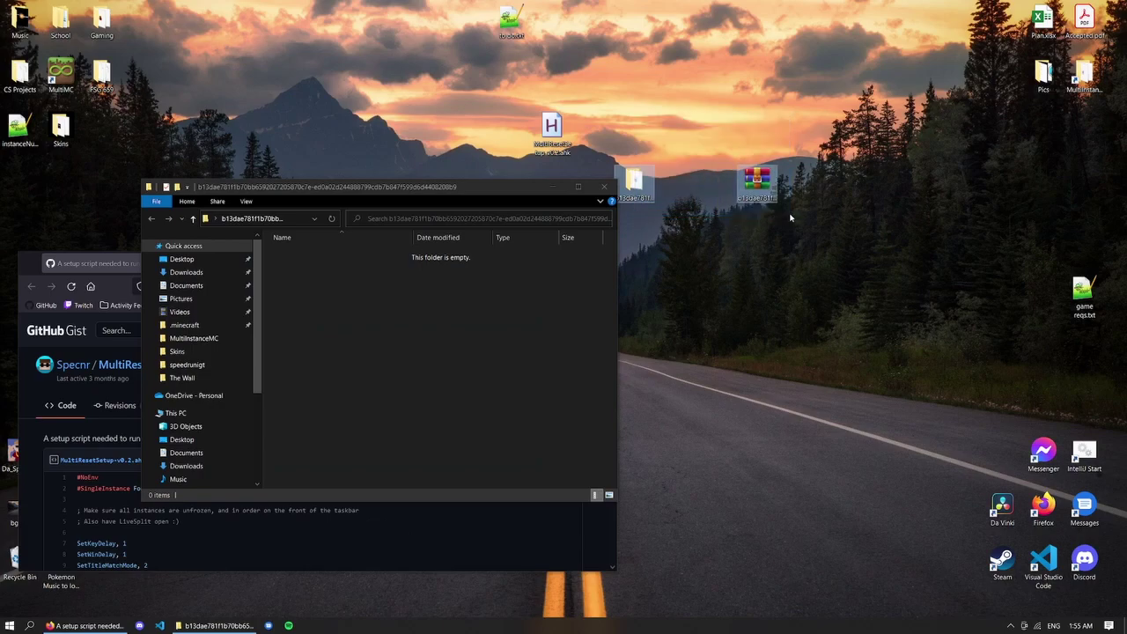
{"action": "key", "text": "Delete"}
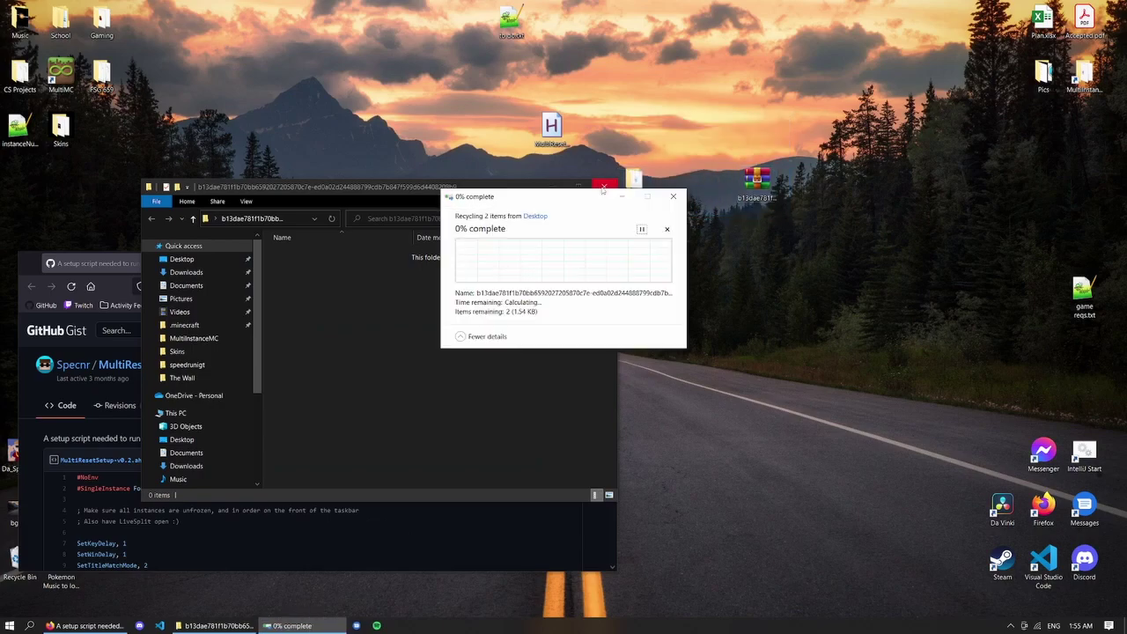
{"action": "left_click", "coordinate": [604, 188]}
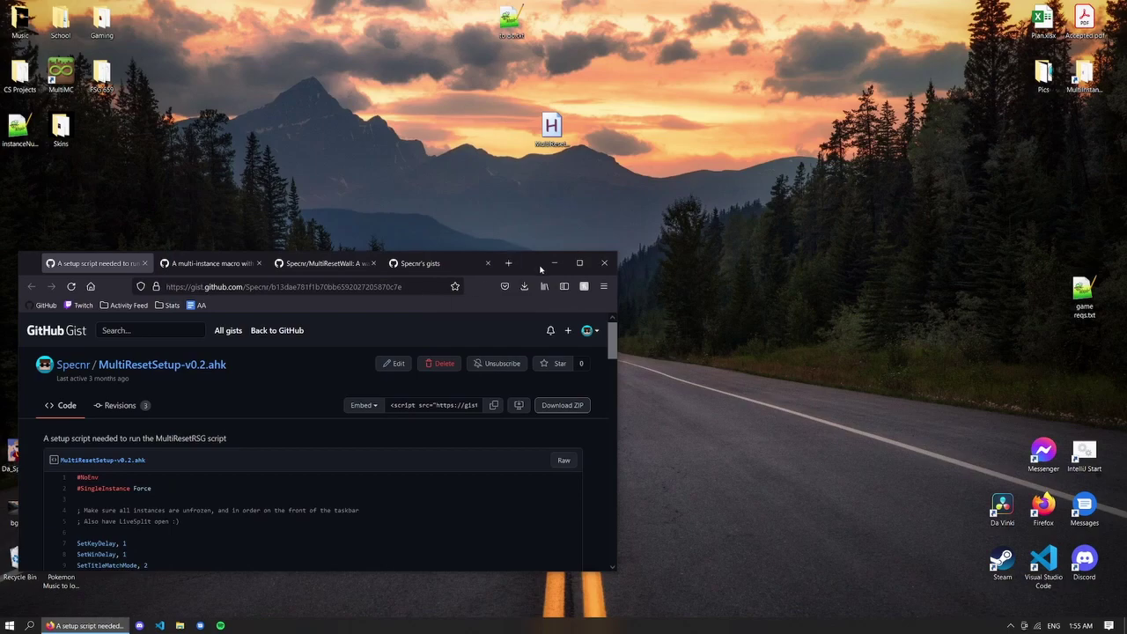
{"action": "left_click_drag", "start_coordinate": [540, 268], "coordinate": [724, 110]}
{"action": "left_click", "coordinate": [745, 105]}
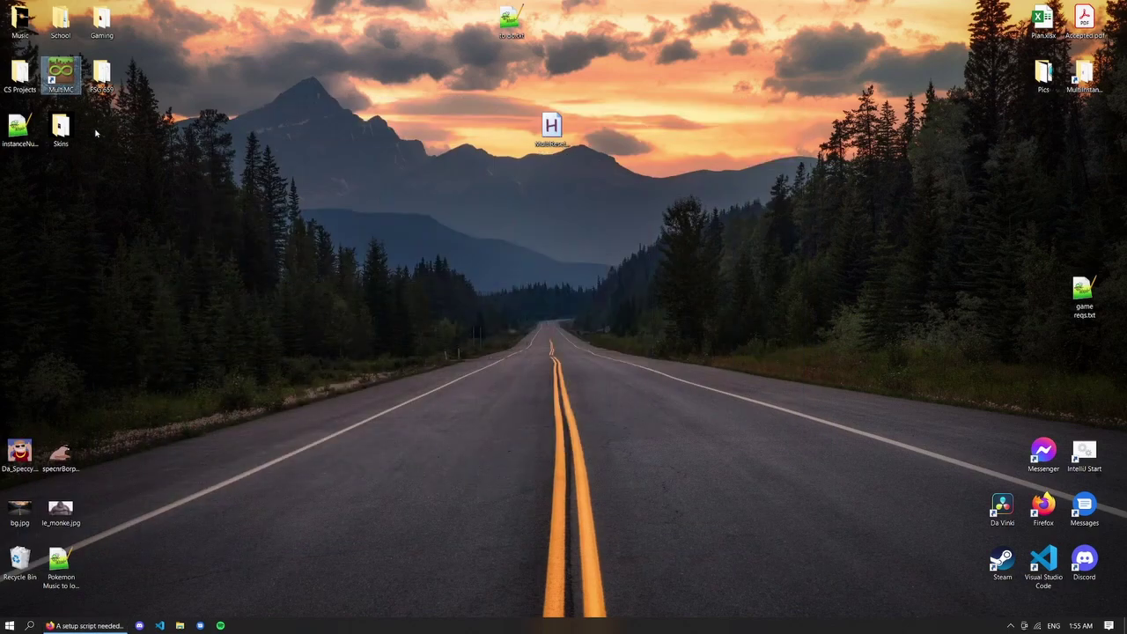
{"action": "left_click_drag", "start_coordinate": [621, 99], "coordinate": [531, 182]}
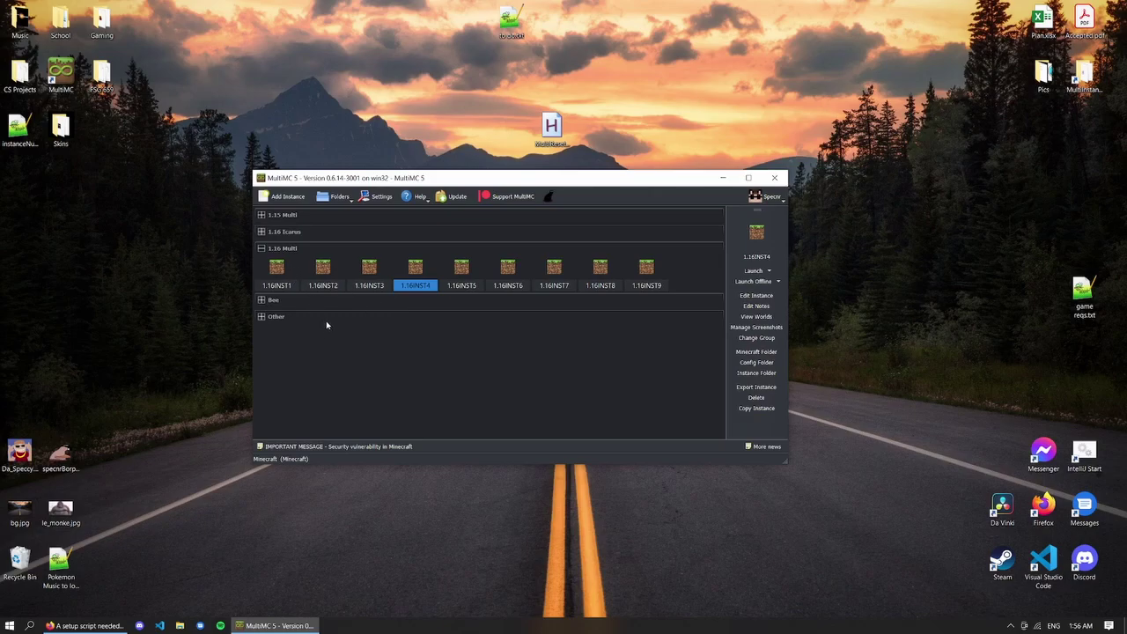
Step: Start copying the 1.16INST1 instance in MultiMC and select the whole instance name for editing
{"action": "left_click", "coordinate": [277, 275]}
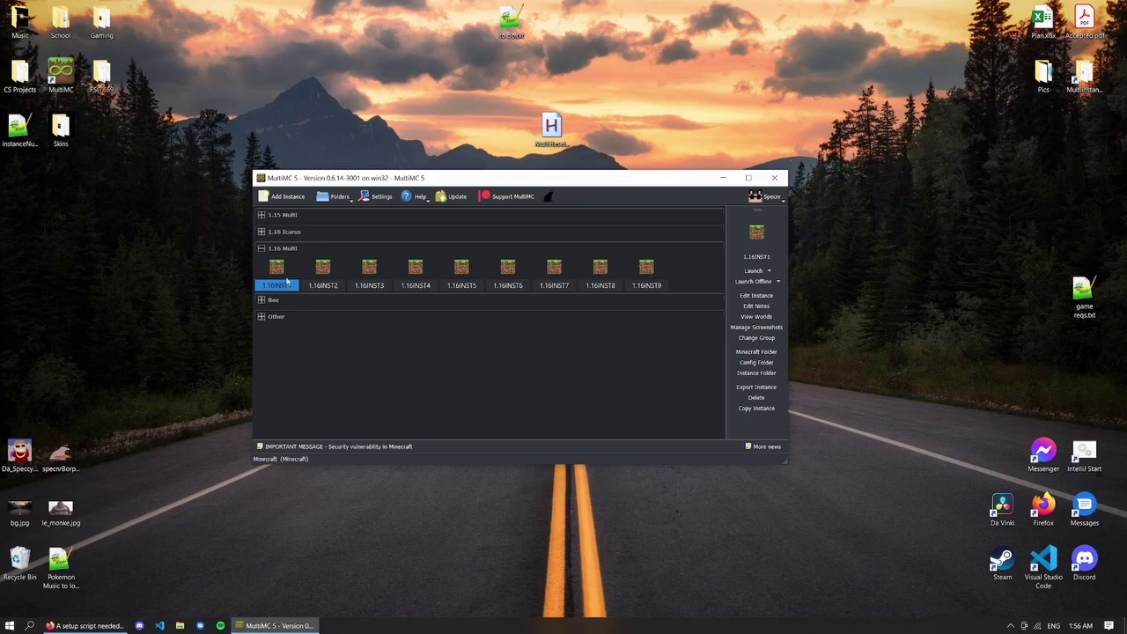
{"action": "right_click", "coordinate": [276, 276]}
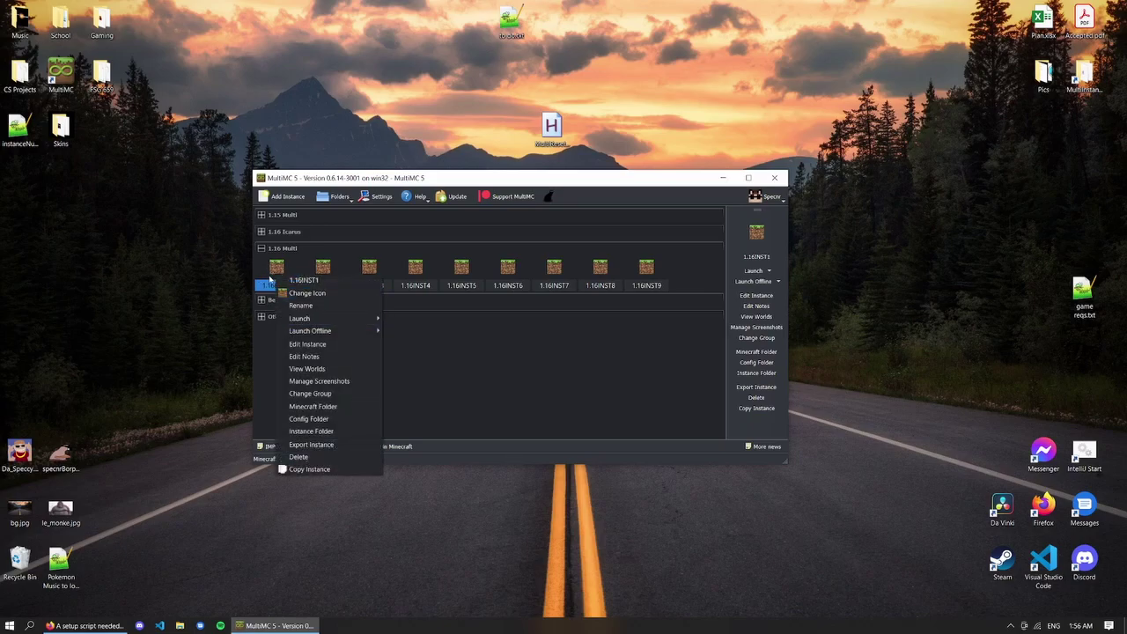
{"action": "left_click", "coordinate": [342, 470]}
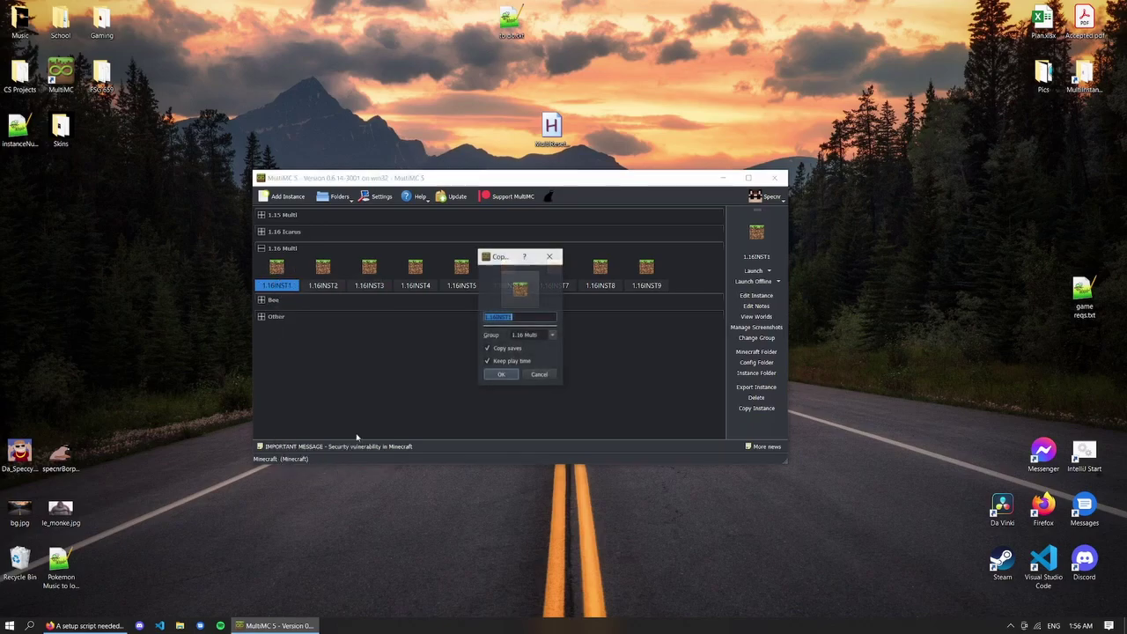
{"action": "key", "text": "End"}
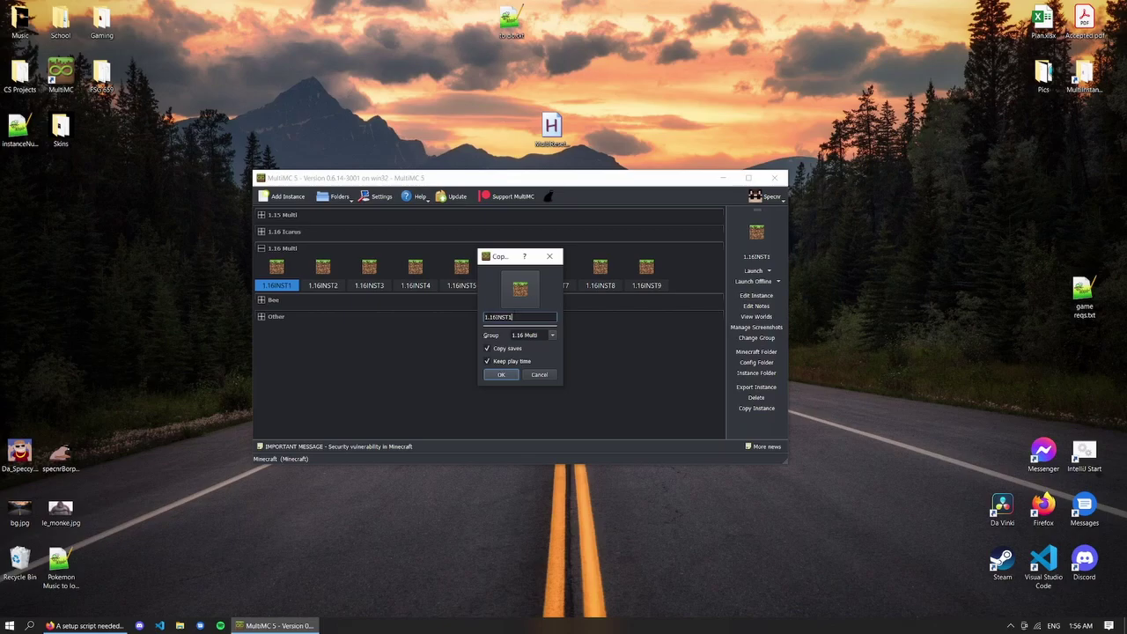
{"action": "key", "text": "ctrl+a"}
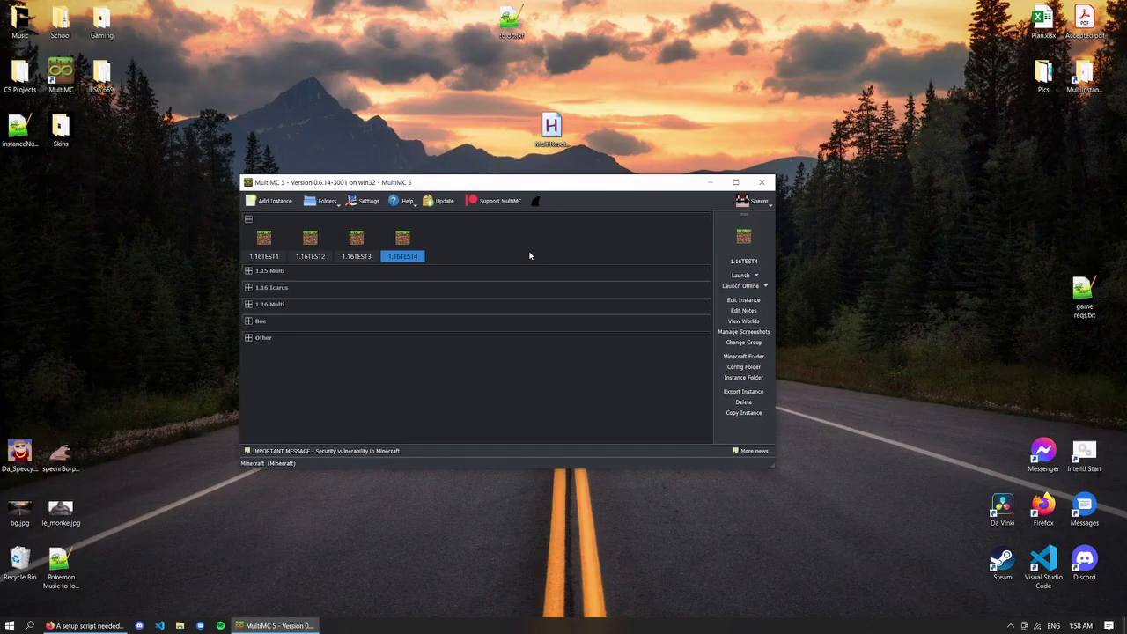
Step: Launch the 1.16TEST1 instance and arrange the four Minecraft windows in order at the front of the taskbar
{"action": "double_click", "coordinate": [263, 243]}
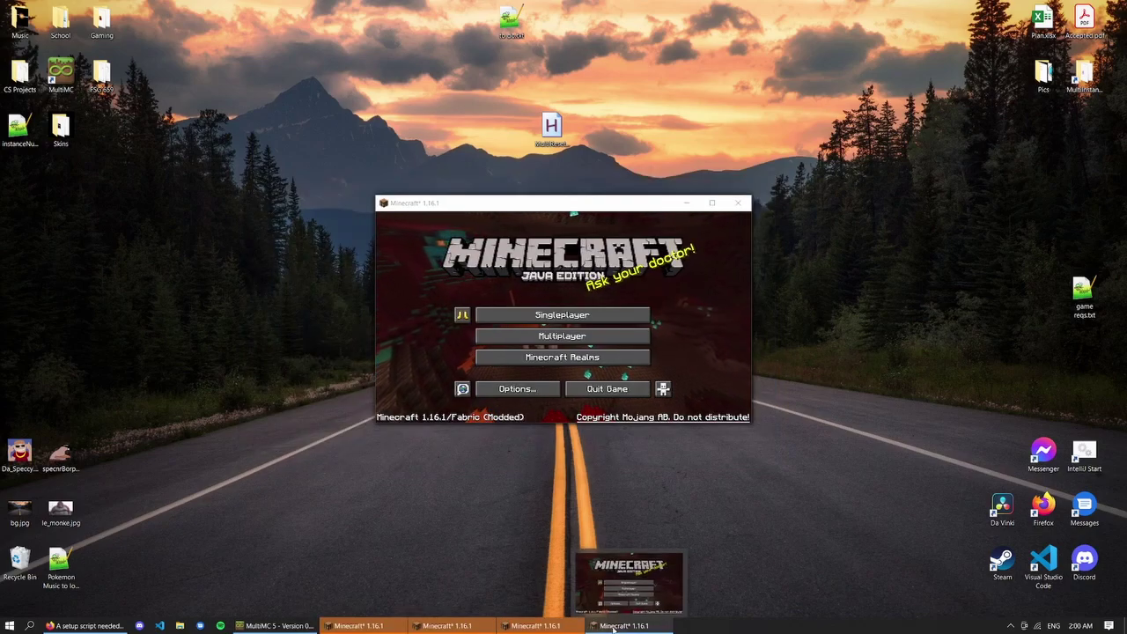
{"action": "left_click", "coordinate": [352, 617]}
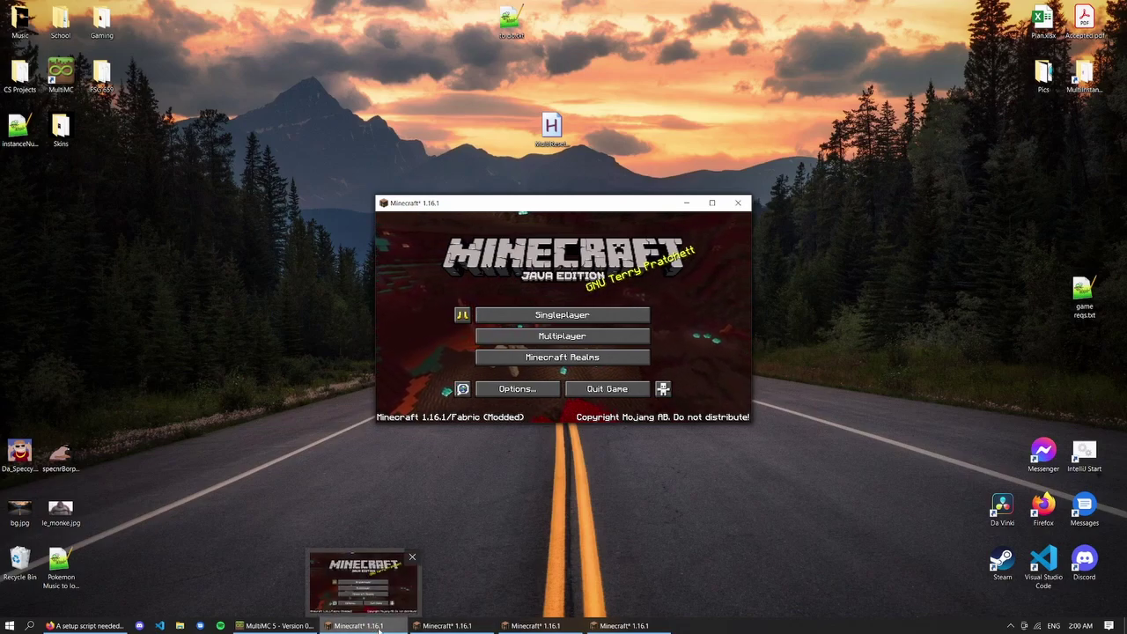
{"action": "left_click_drag", "start_coordinate": [379, 629], "coordinate": [99, 620]}
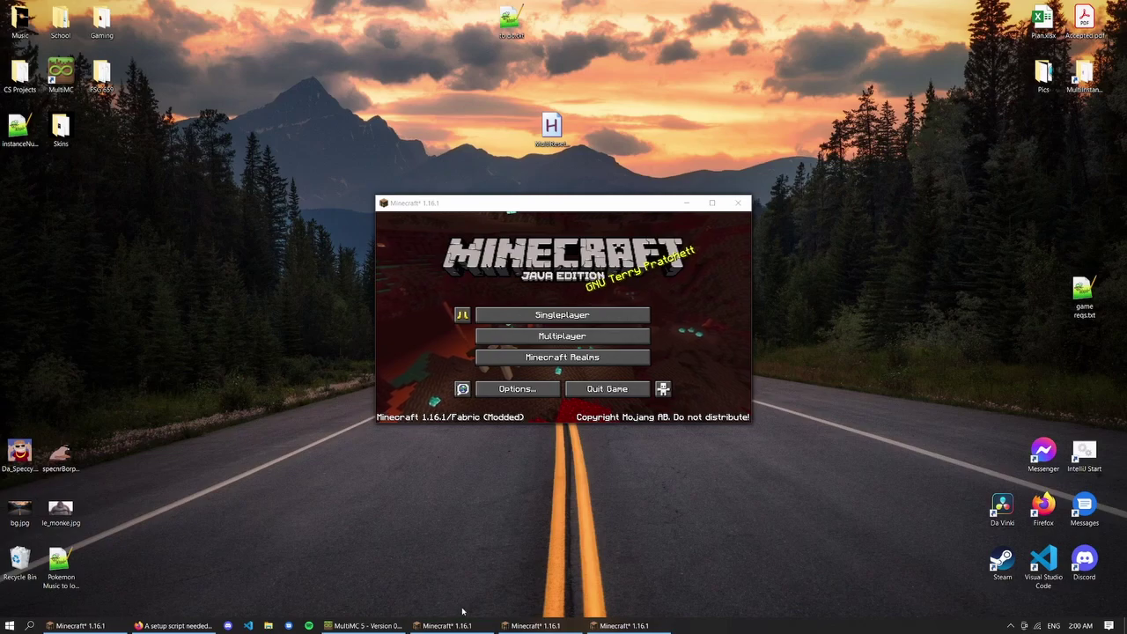
{"action": "left_click_drag", "start_coordinate": [444, 627], "coordinate": [170, 629]}
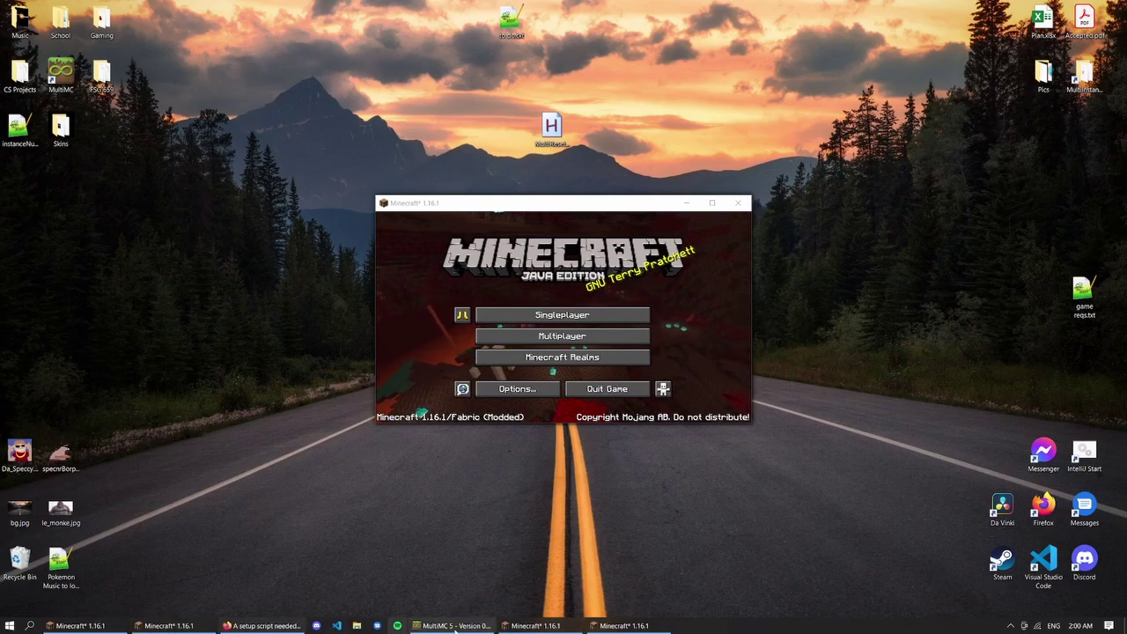
{"action": "left_click_drag", "start_coordinate": [530, 627], "coordinate": [254, 627]}
{"action": "left_click_drag", "start_coordinate": [614, 628], "coordinate": [343, 627]}
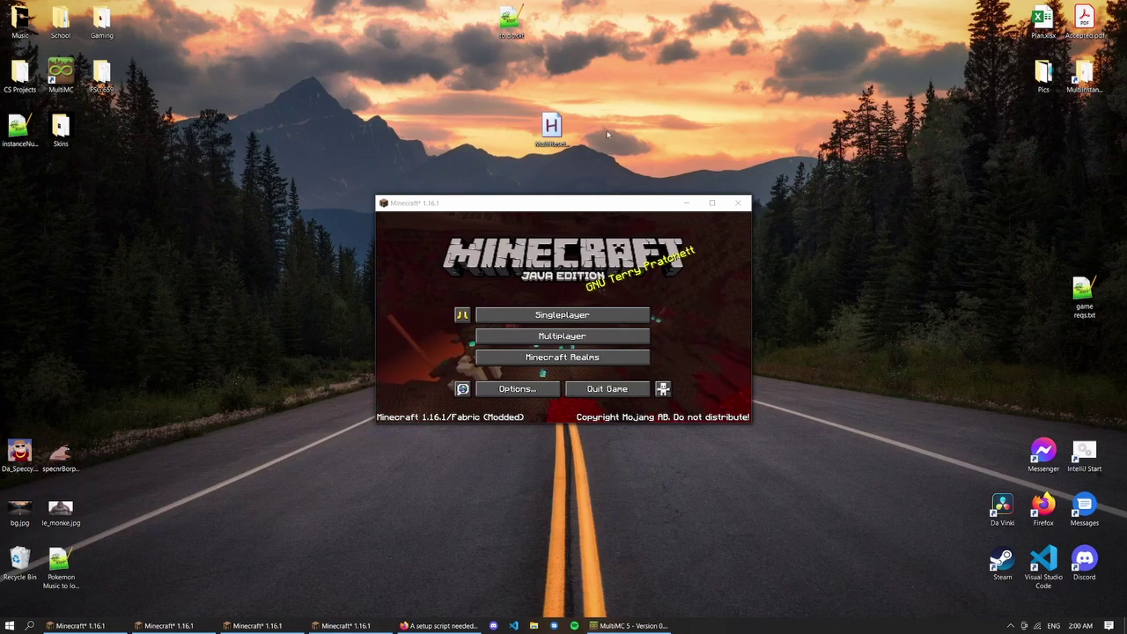
Step: Move the MultiResetSetup-v0.2.ahk script to the free desktop area beside the Minecraft window and bring the fourth Minecraft instance forward
{"action": "left_click_drag", "start_coordinate": [552, 131], "coordinate": [211, 261]}
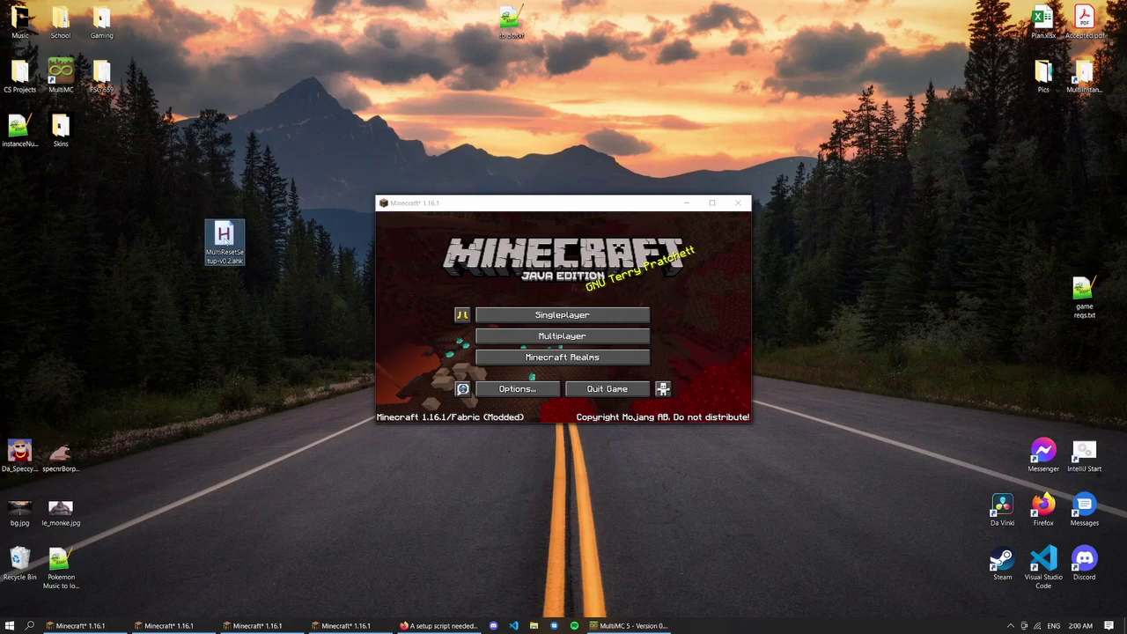
{"action": "left_click", "coordinate": [344, 625]}
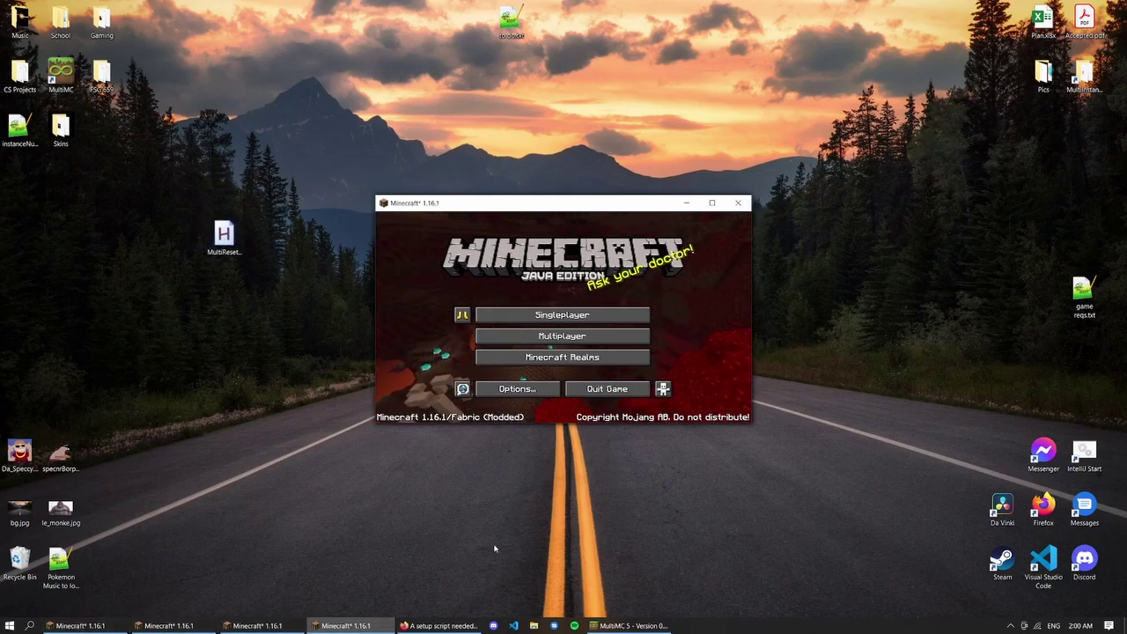
Step: Switch to MultiMC and open the 1.16TEST1 instance's .minecraft folder to locate instanceNumber.txt
{"action": "left_click", "coordinate": [630, 626]}
{"action": "left_click_drag", "start_coordinate": [558, 173], "coordinate": [669, 167]}
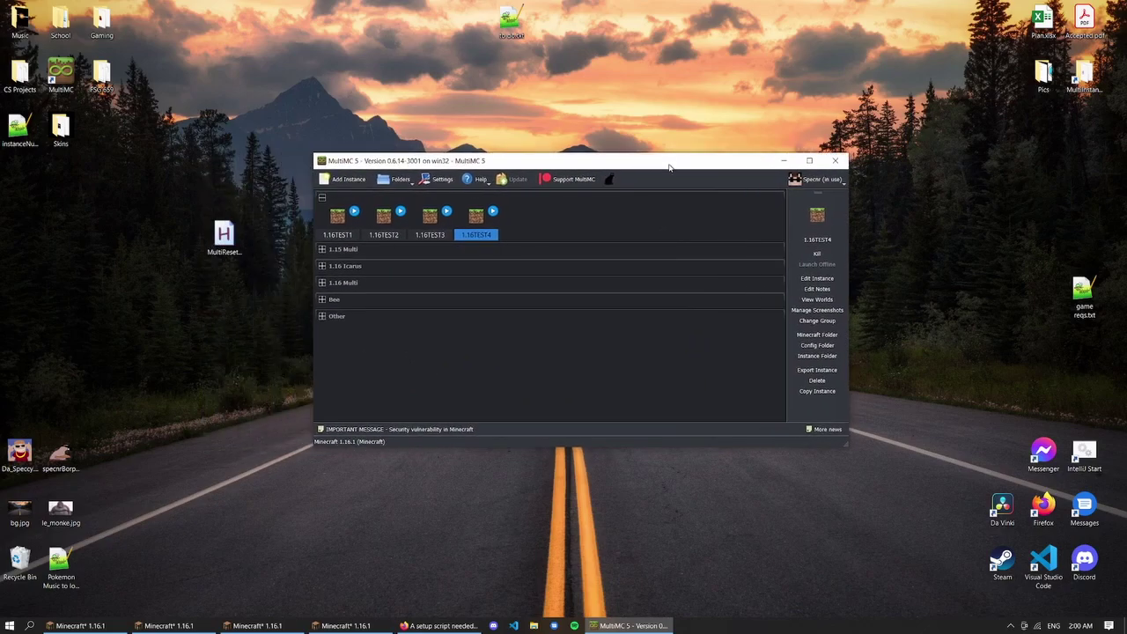
{"action": "left_click", "coordinate": [337, 220]}
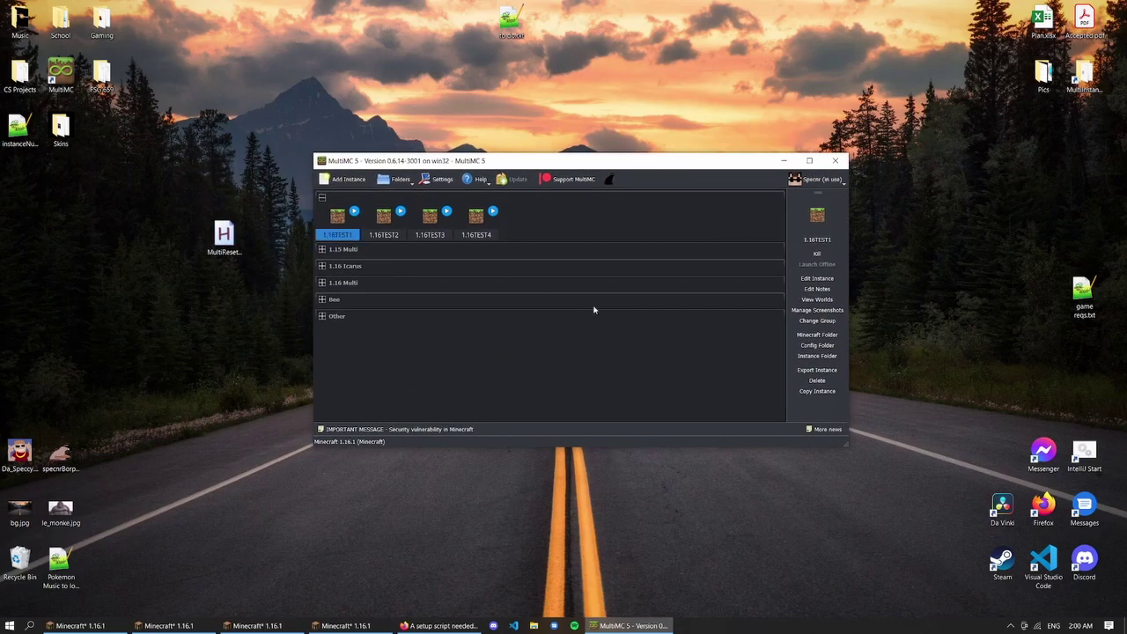
{"action": "left_click", "coordinate": [817, 335]}
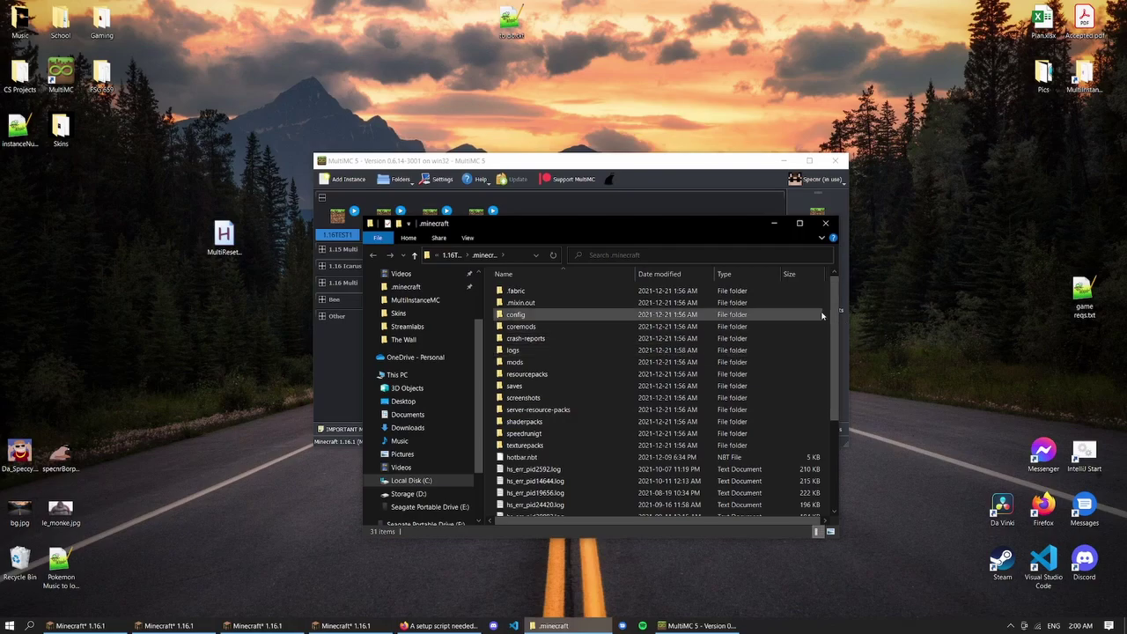
{"action": "left_click_drag", "start_coordinate": [832, 317], "coordinate": [832, 396]}
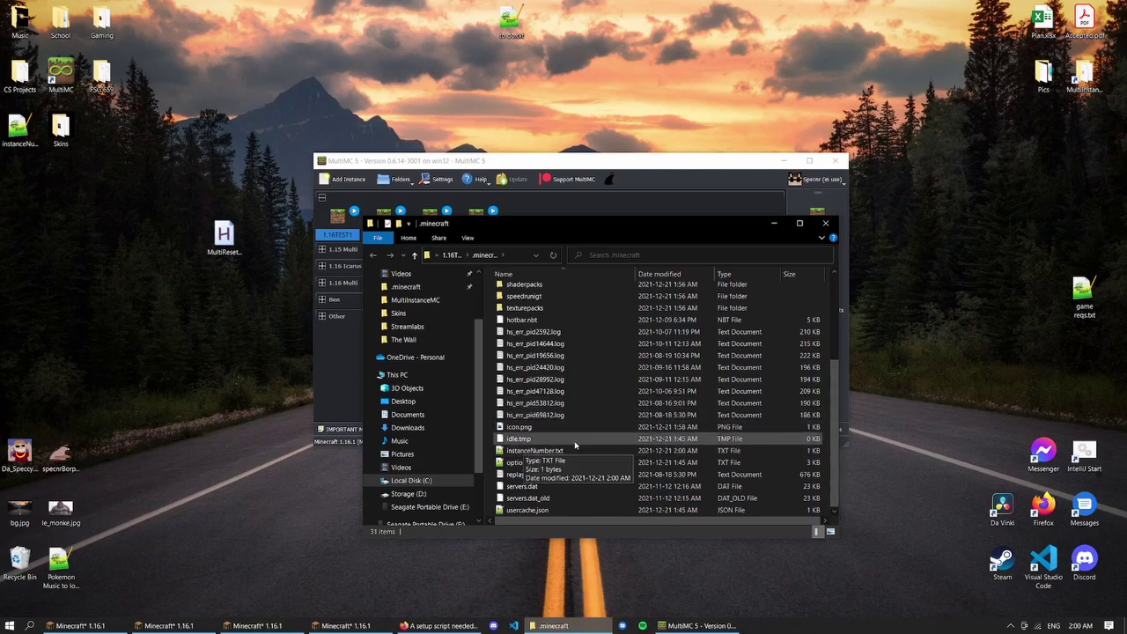
Step: Inspect the contents of instanceNumber.txt in the 1.16TEST1 .minecraft folder, and close the file and folder
{"action": "left_click", "coordinate": [224, 236]}
{"action": "double_click", "coordinate": [535, 450]}
{"action": "key", "text": "alt+F4"}
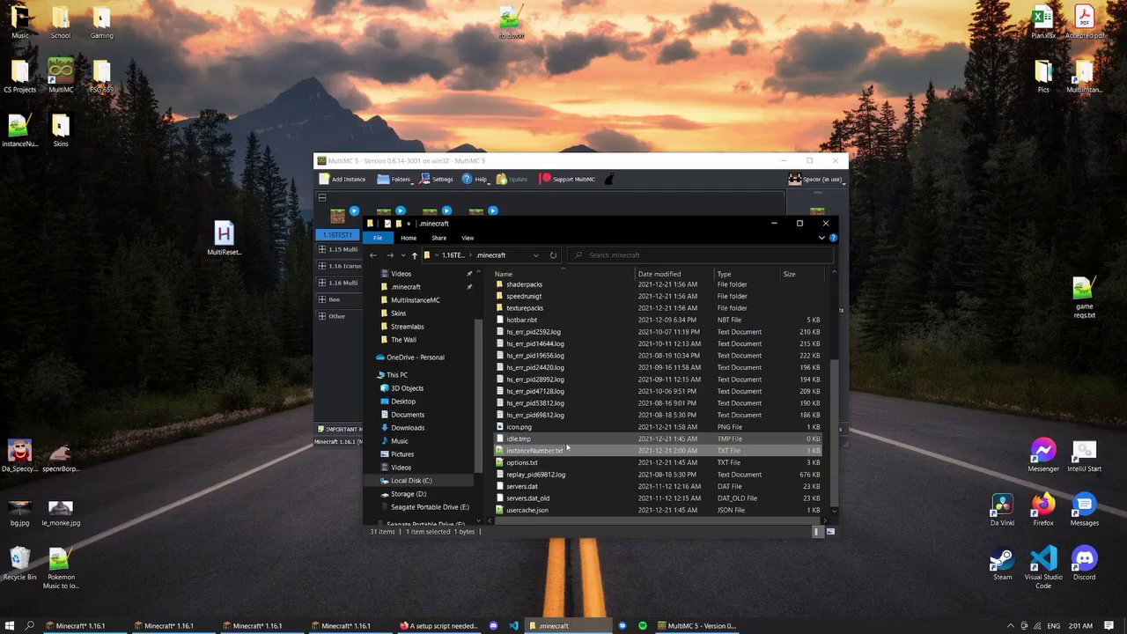
{"action": "left_click", "coordinate": [224, 236]}
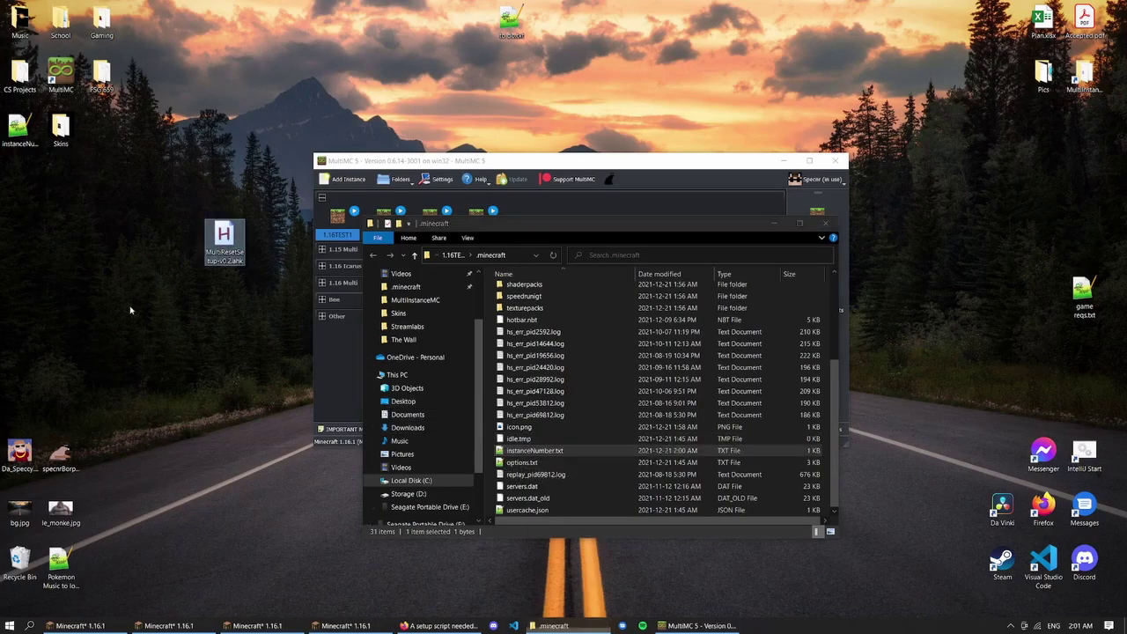
{"action": "double_click", "coordinate": [529, 452]}
{"action": "left_click", "coordinate": [1112, 6]}
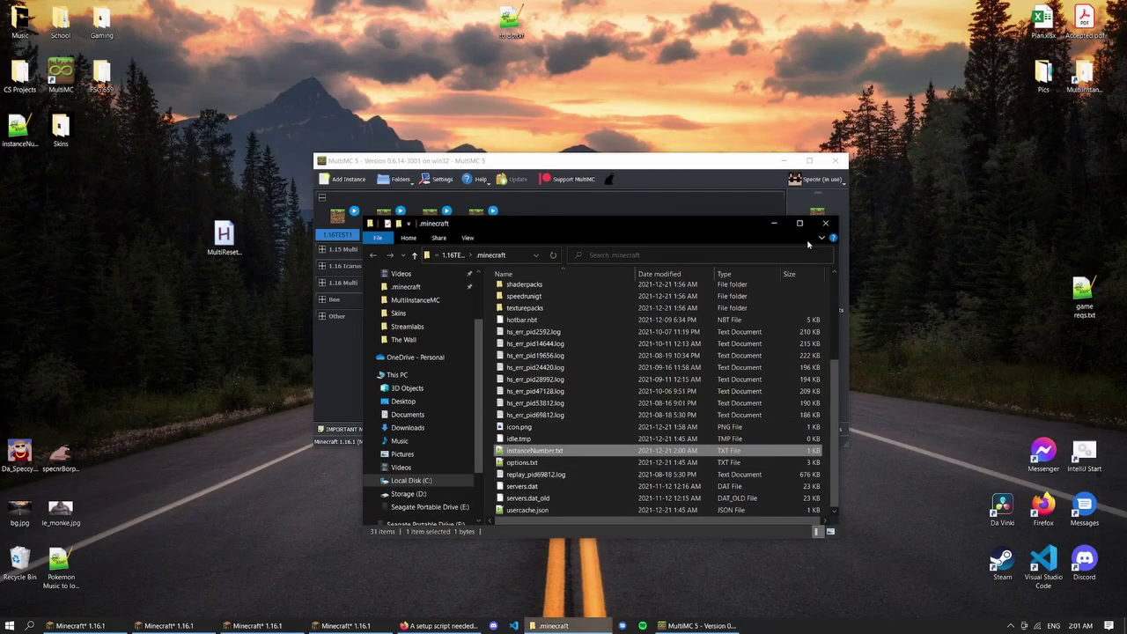
{"action": "left_click", "coordinate": [824, 220]}
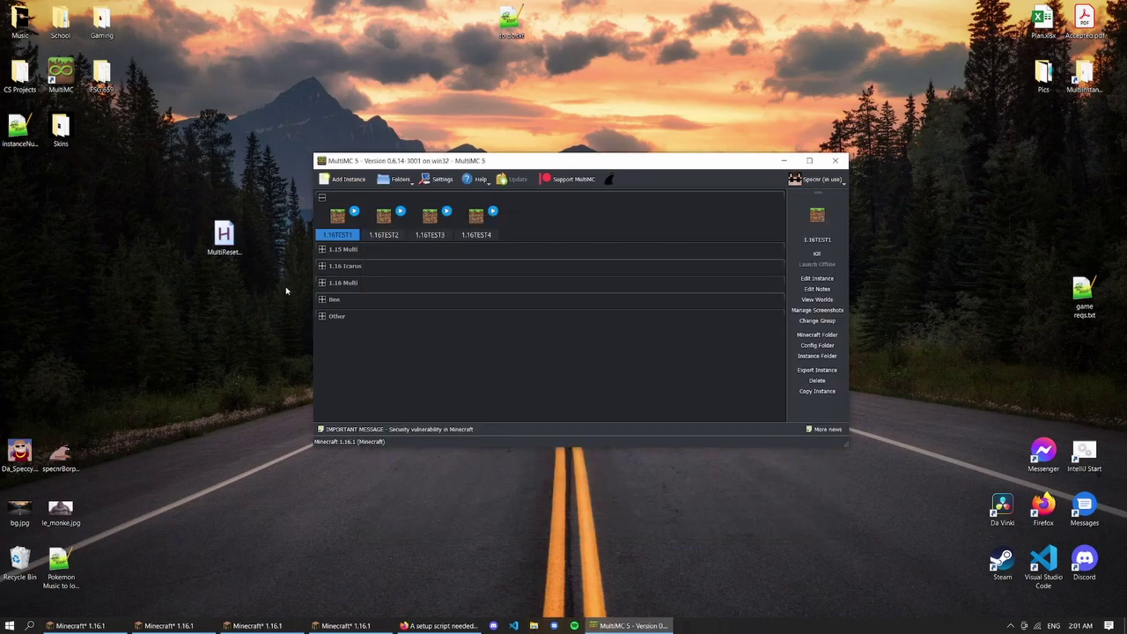
Step: Delete the MultiResetSetup-v0.2.ahk script from the desktop
{"action": "left_click_drag", "start_coordinate": [172, 217], "coordinate": [246, 260]}
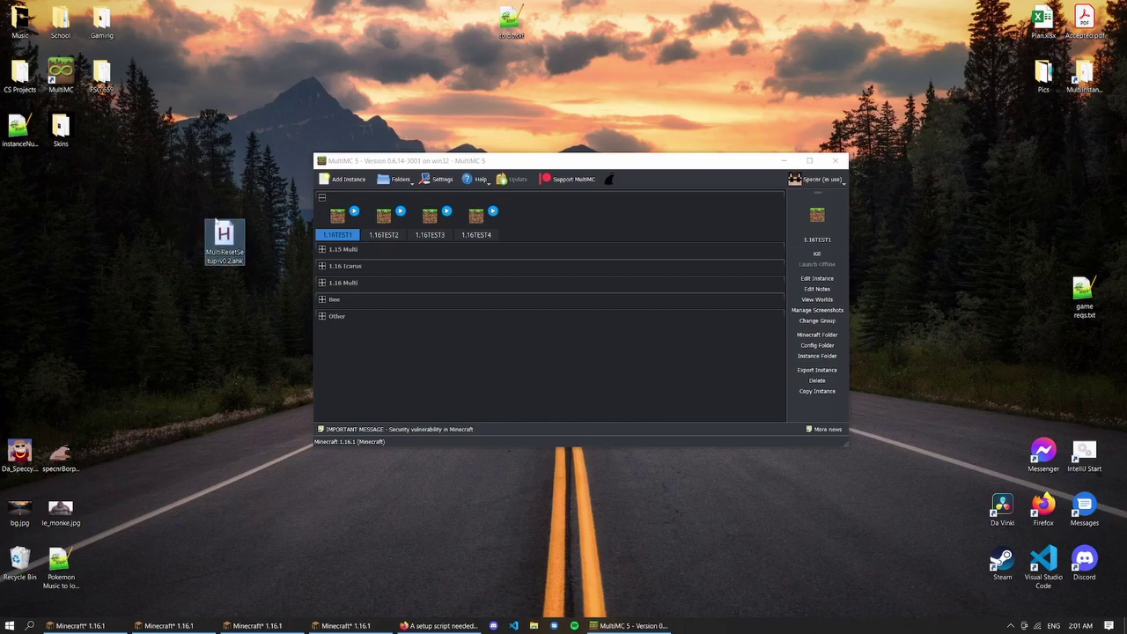
{"action": "key", "text": "Delete"}
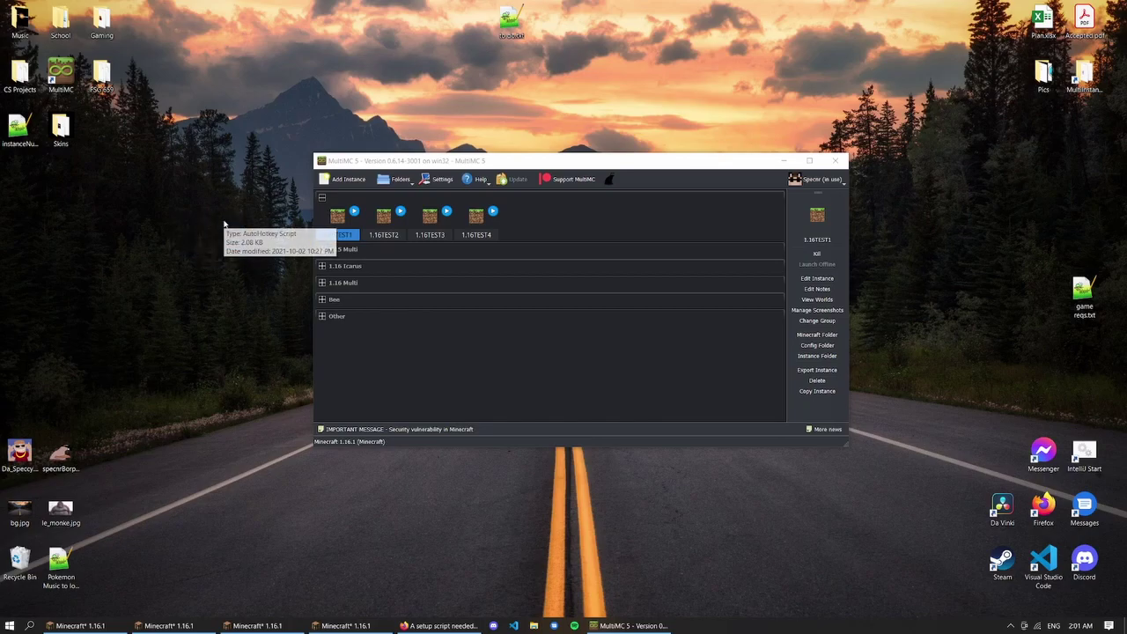
Step: Switch to Firefox, close the setup script gist, and download the MultiResetRSG-v0.24.4.ahk gist as a ZIP
{"action": "key", "text": "alt+Tab"}
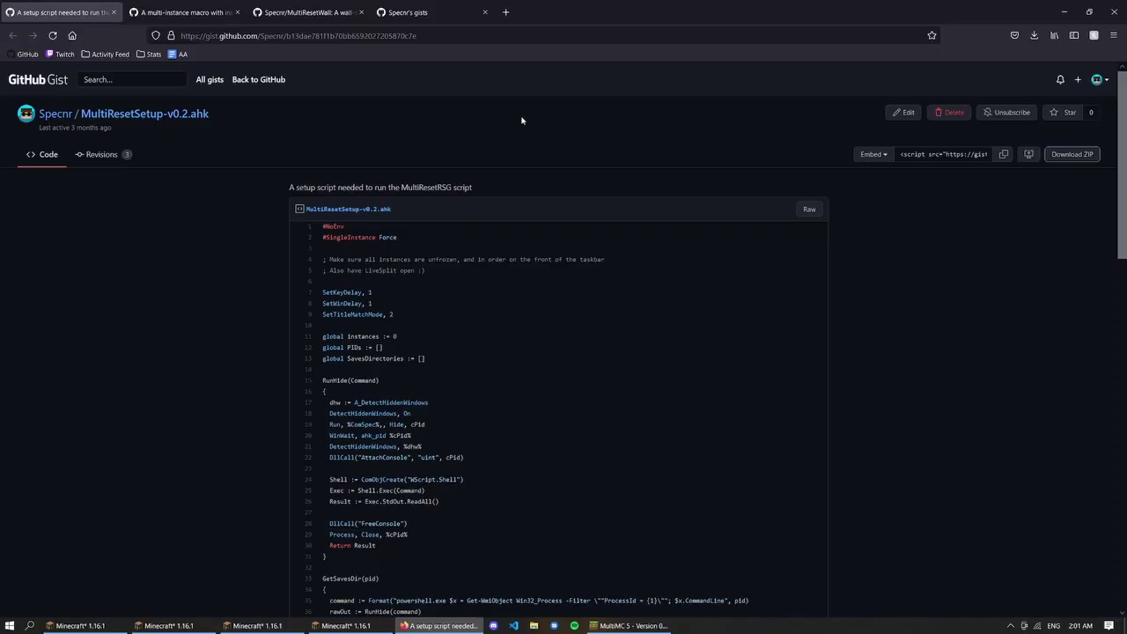
{"action": "key", "text": "ctrl+Tab"}
{"action": "left_click", "coordinate": [113, 12]}
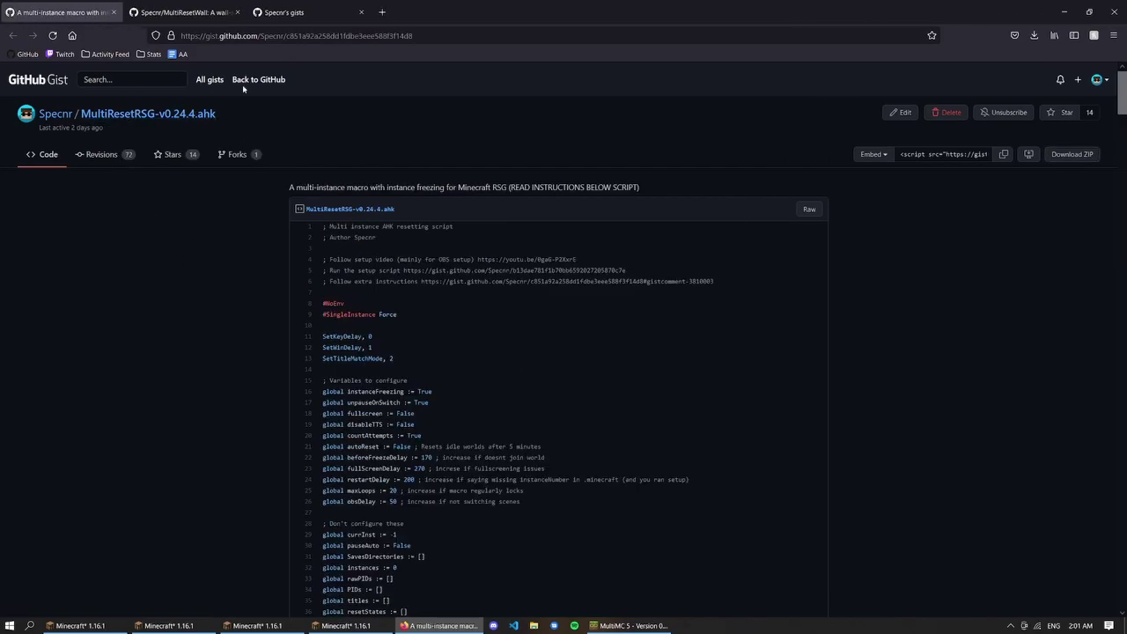
{"action": "left_click", "coordinate": [1073, 155]}
{"action": "left_click", "coordinate": [1090, 12]}
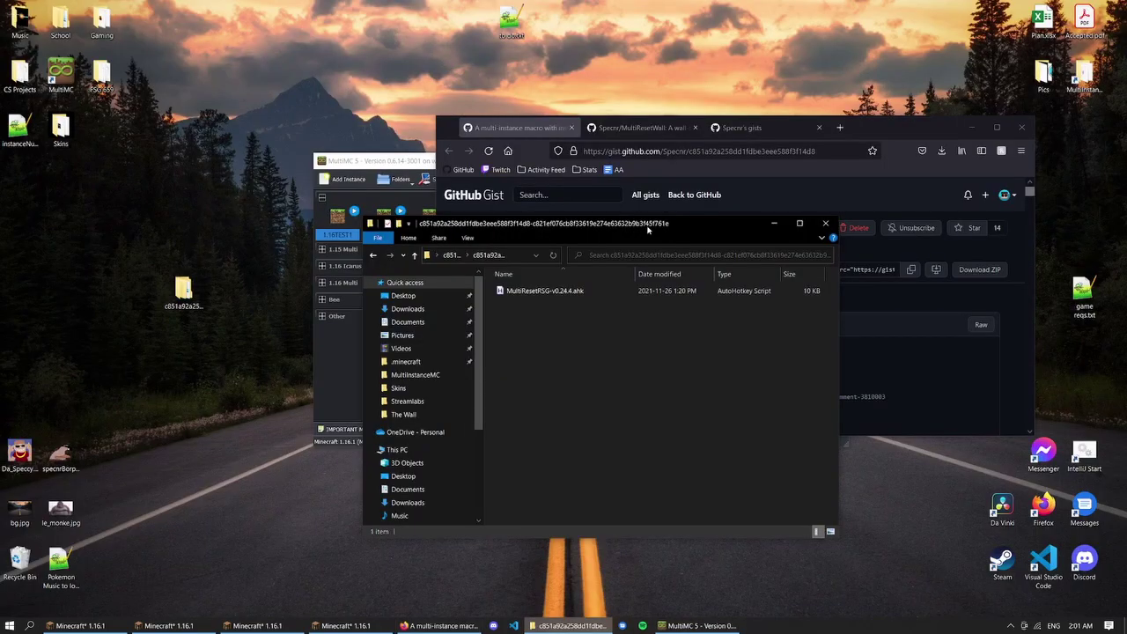
{"action": "left_click", "coordinate": [1032, 129]}
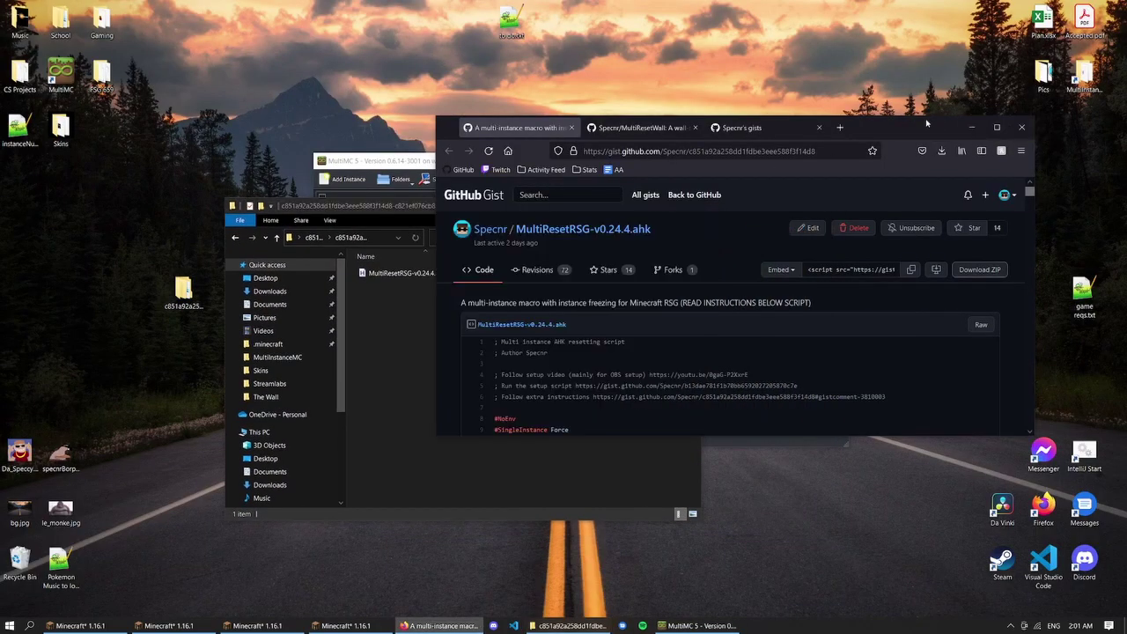
Step: Open the extracted MultiResetRSG-v0.24.4.ahk in Notepad++ and select the instanceFreezing variable in the configuration section
{"action": "left_click", "coordinate": [413, 274]}
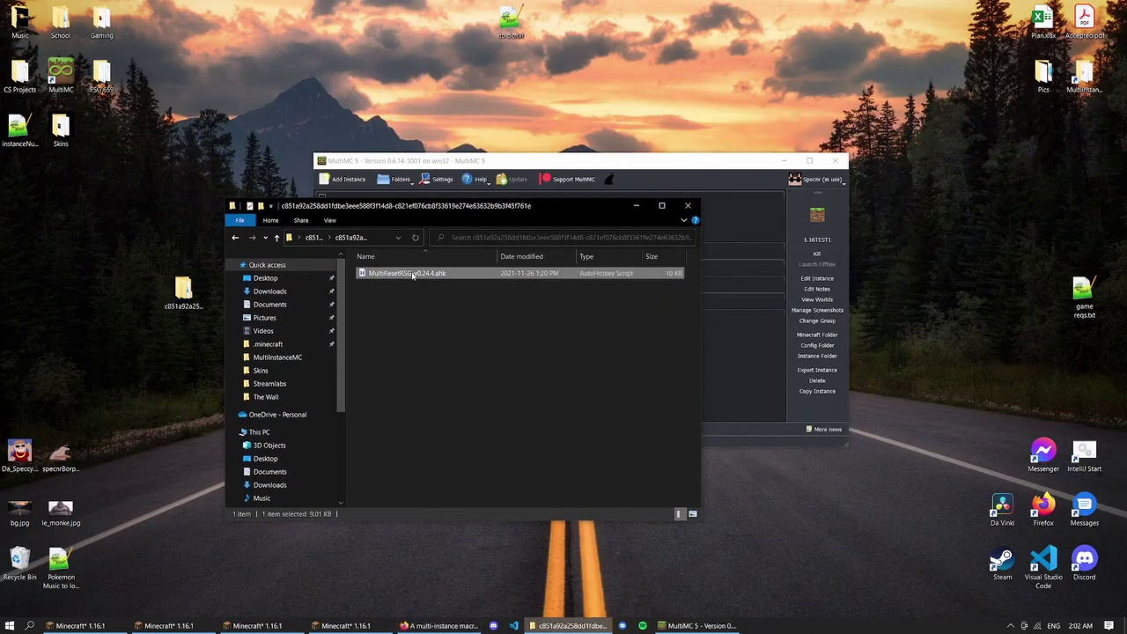
{"action": "right_click", "coordinate": [413, 274]}
{"action": "left_click", "coordinate": [458, 356]}
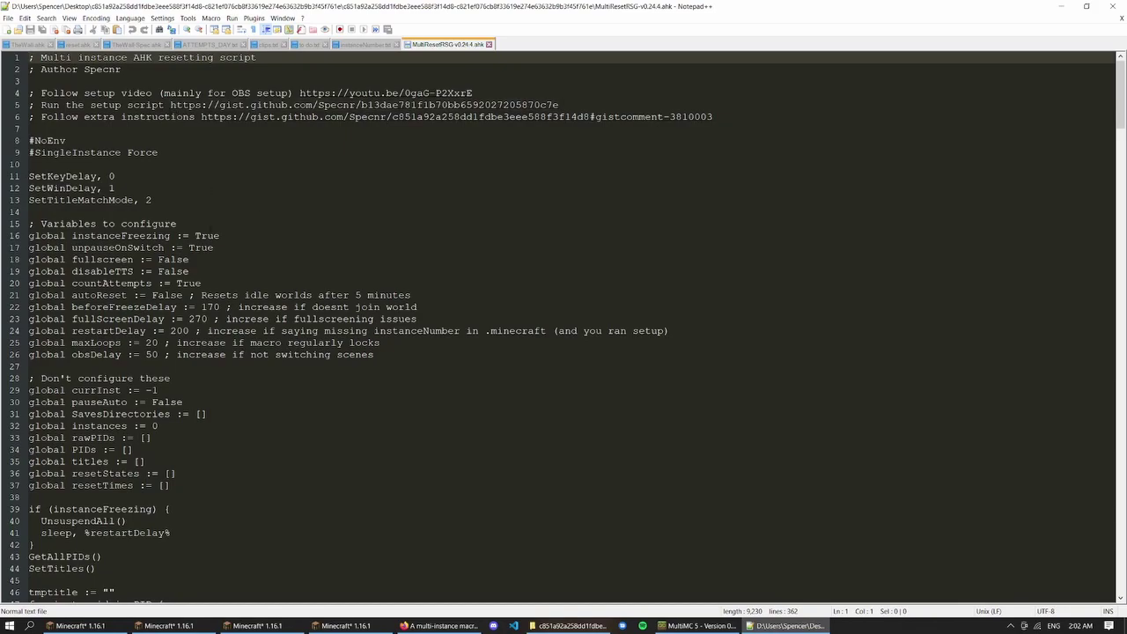
{"action": "double_click", "coordinate": [125, 236]}
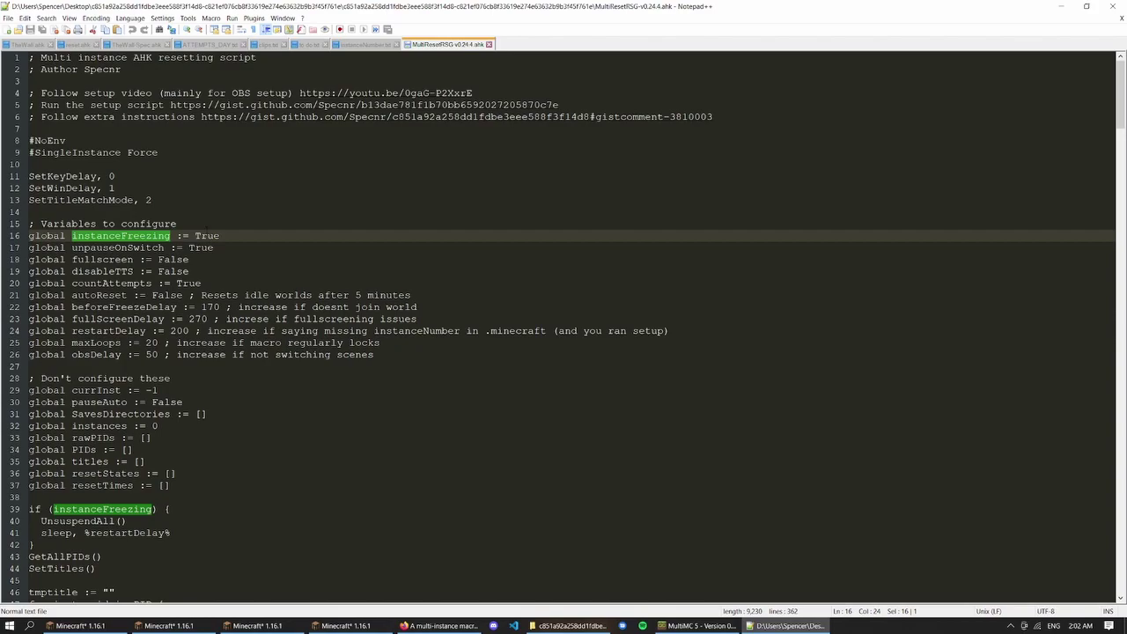
Step: Review the toggle variables from instanceFreezing to autoReset in the script's configuration section
{"action": "left_click", "coordinate": [220, 236]}
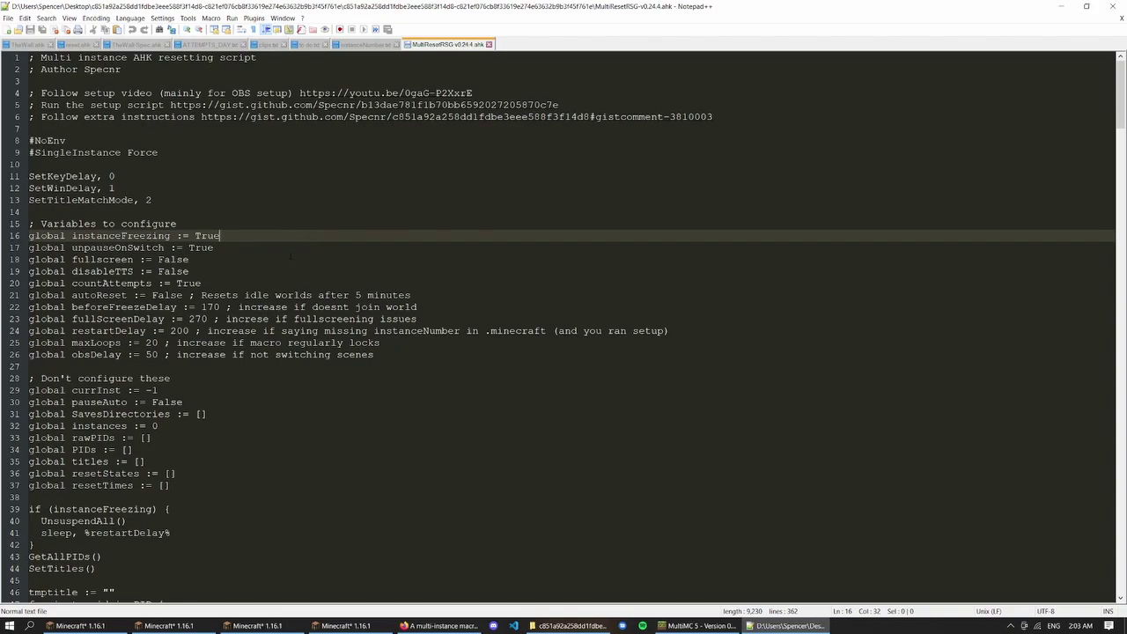
{"action": "left_click", "coordinate": [231, 244]}
{"action": "double_click", "coordinate": [118, 248]}
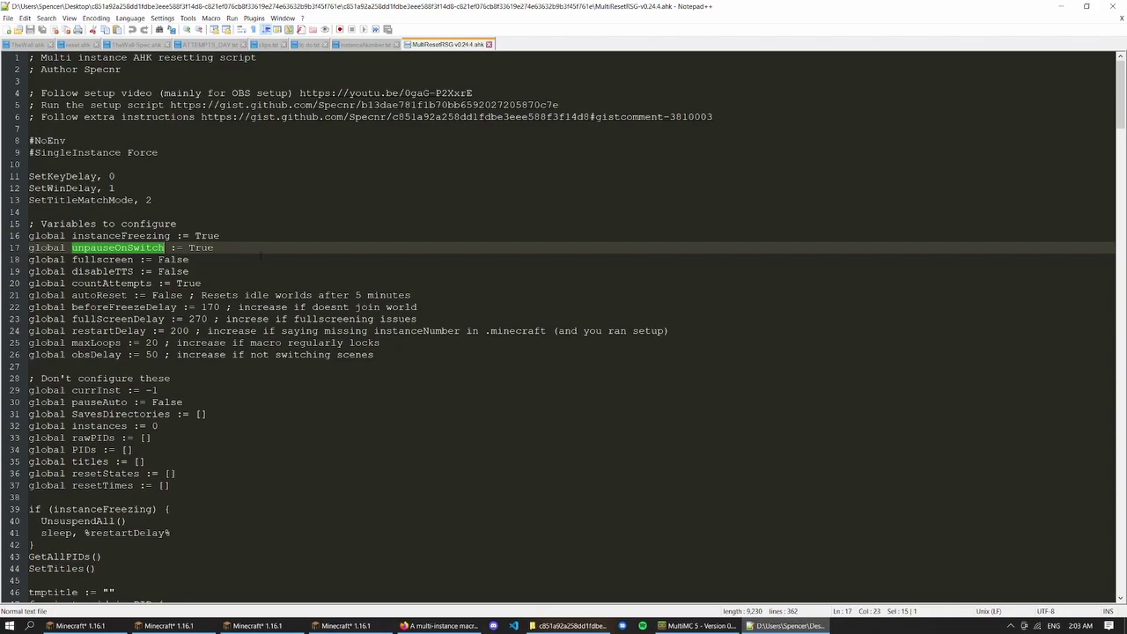
{"action": "double_click", "coordinate": [201, 247]}
{"action": "left_click", "coordinate": [284, 250]}
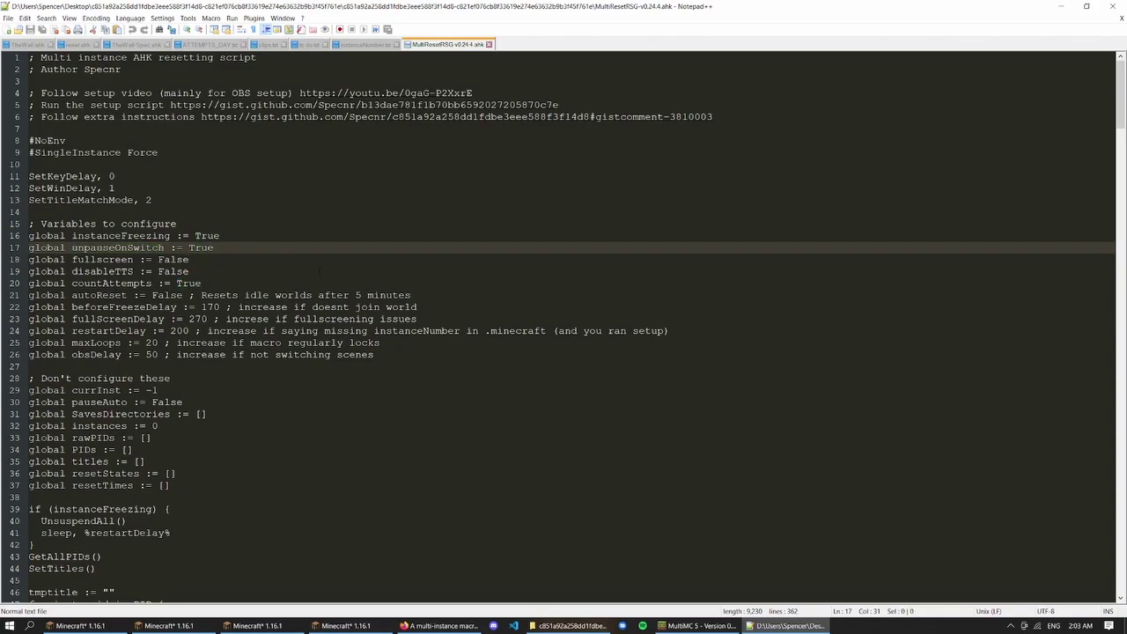
{"action": "double_click", "coordinate": [102, 259]}
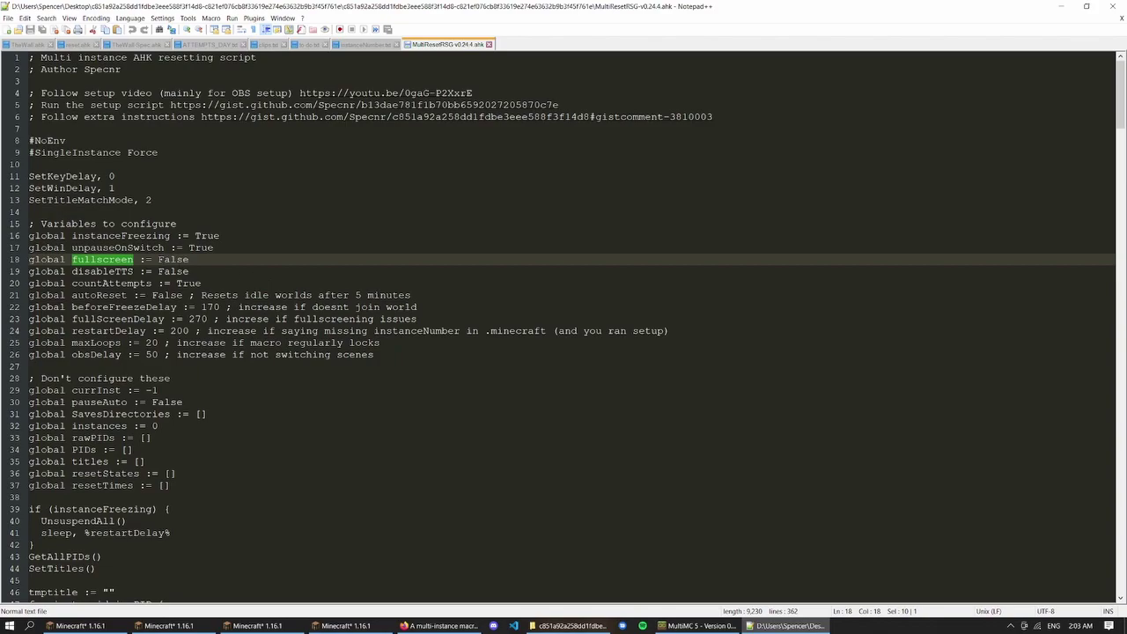
{"action": "key", "text": "Down"}
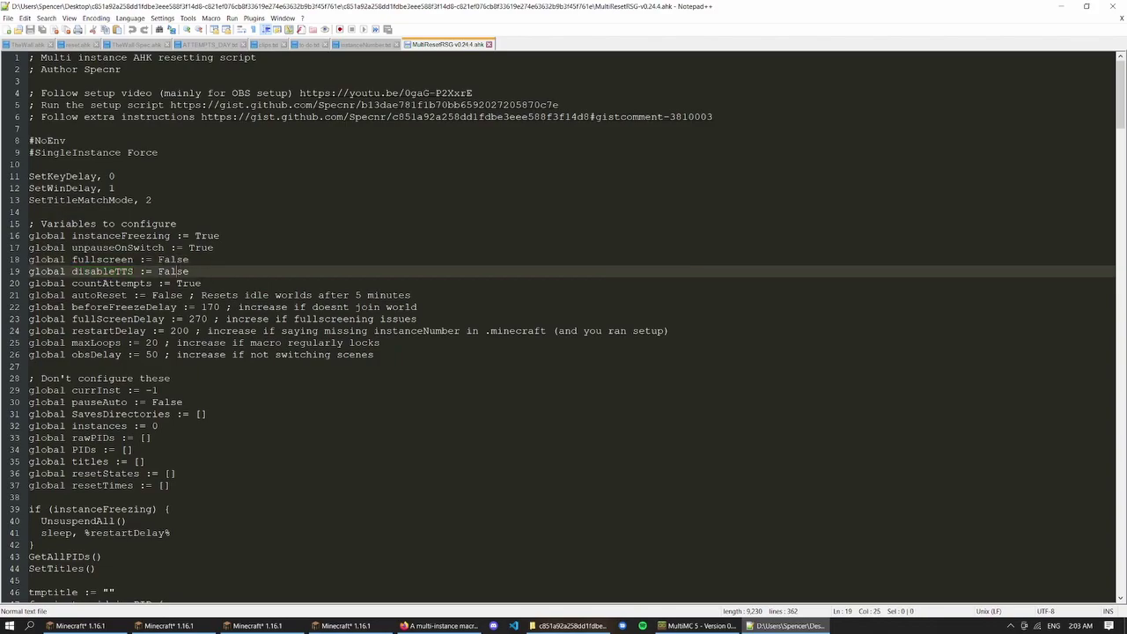
{"action": "double_click", "coordinate": [173, 271]}
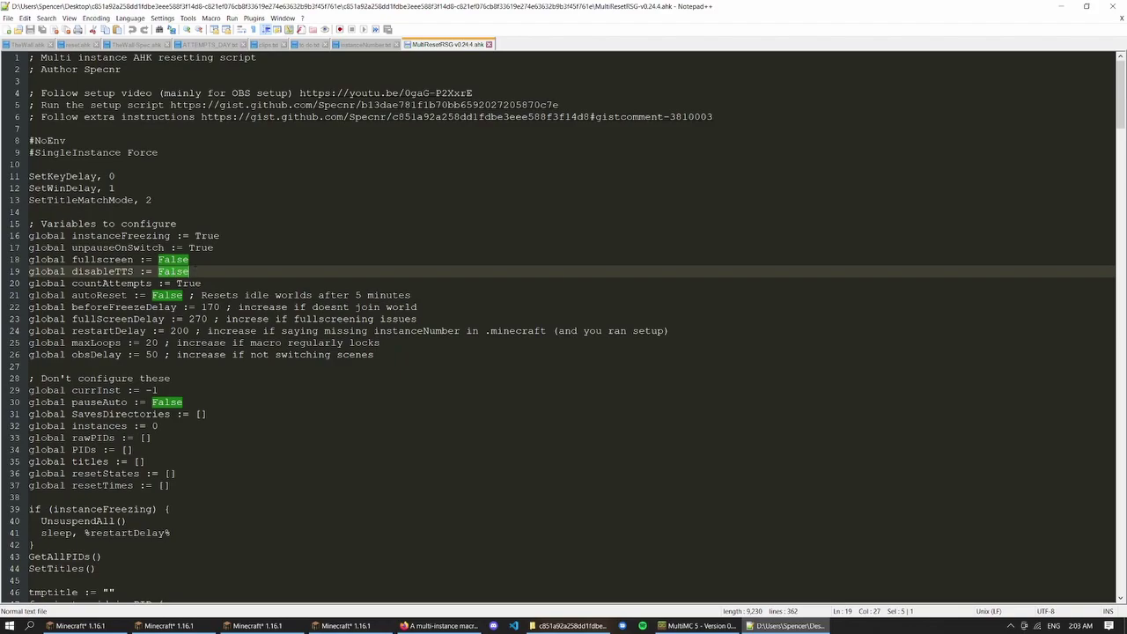
{"action": "double_click", "coordinate": [111, 283]}
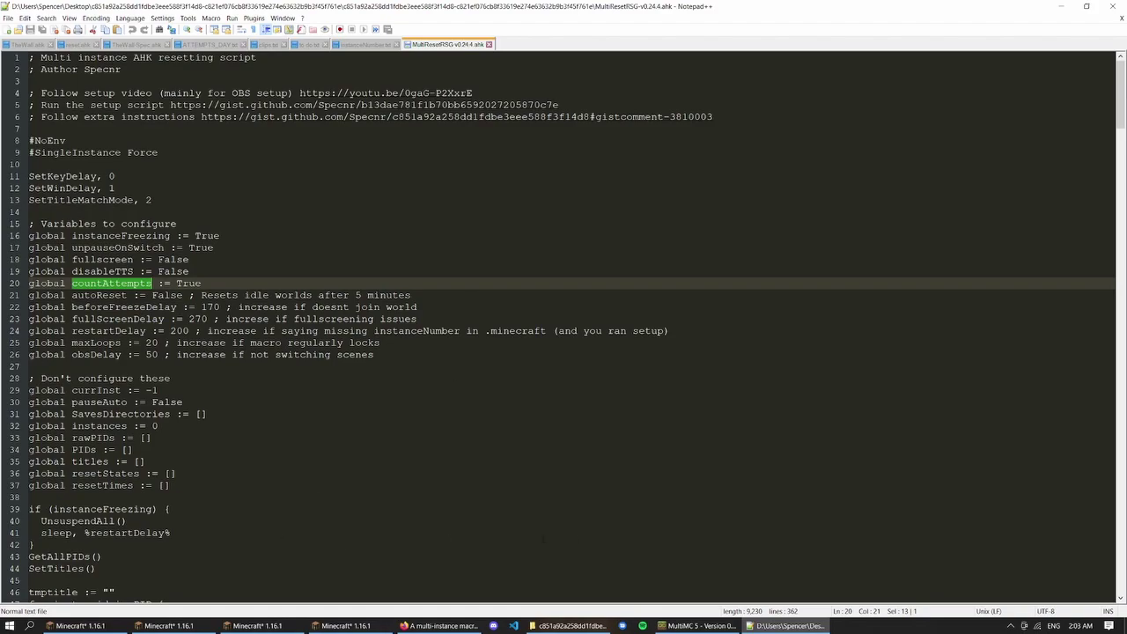
{"action": "double_click", "coordinate": [99, 295]}
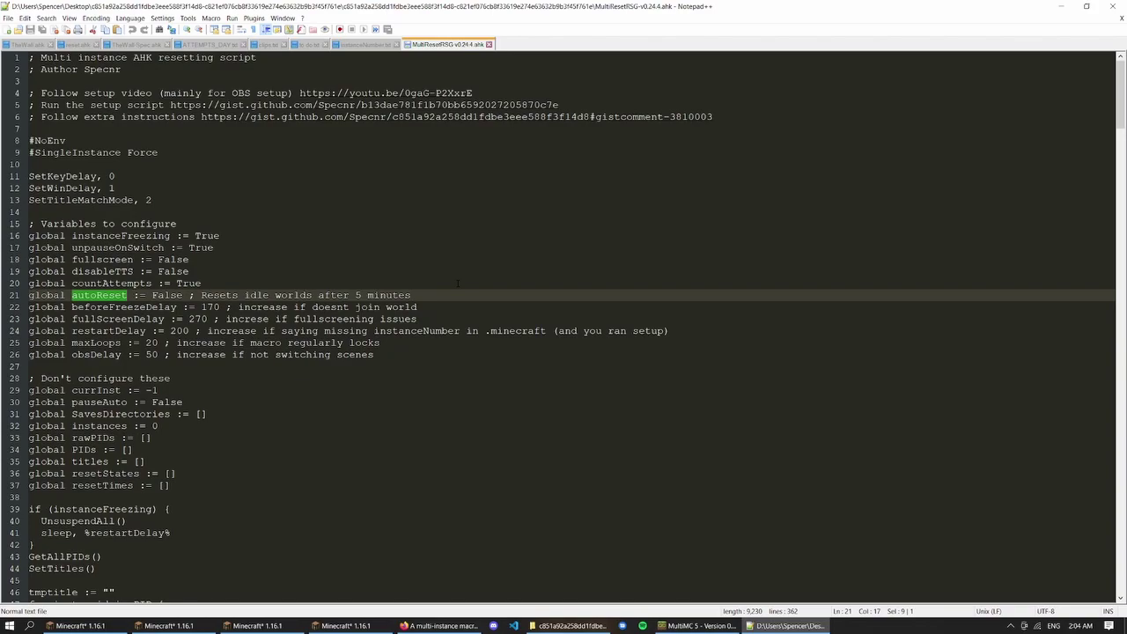
Step: Review the beforeFreezeDelay, fullScreenDelay, restartDelay, maxLoops and obsDelay settings and their comments
{"action": "double_click", "coordinate": [124, 306]}
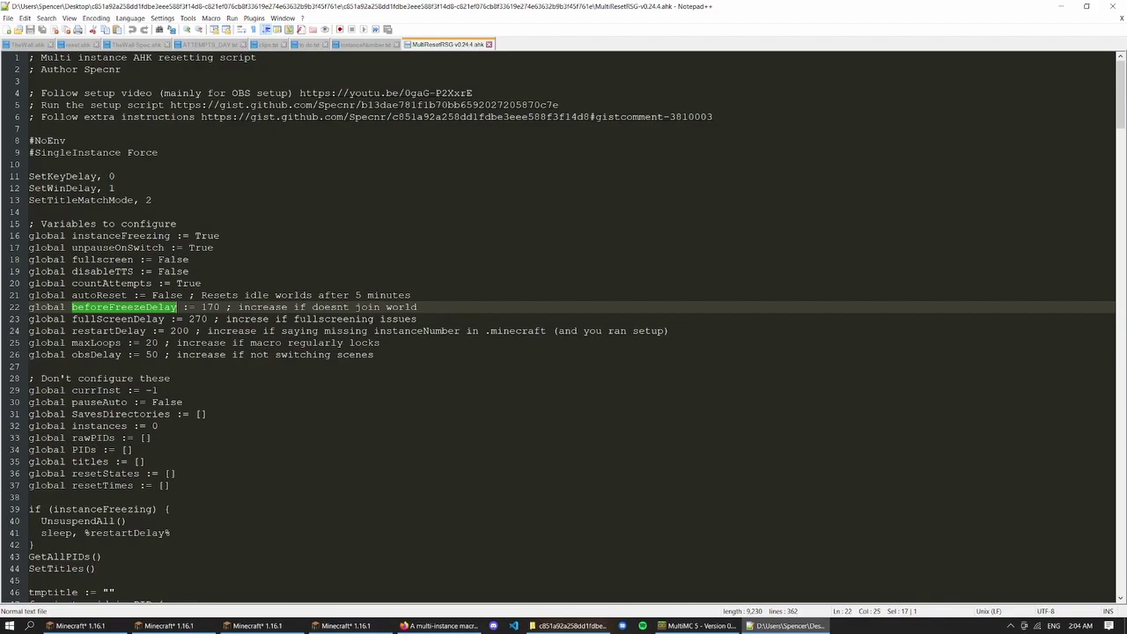
{"action": "double_click", "coordinate": [158, 320]}
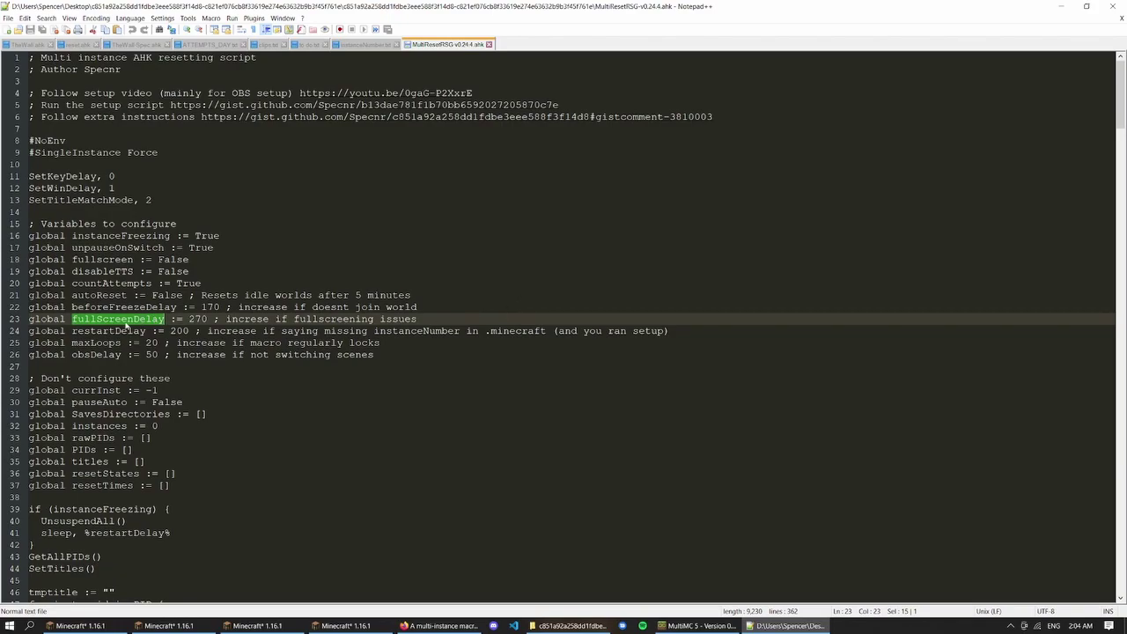
{"action": "left_click", "coordinate": [428, 319]}
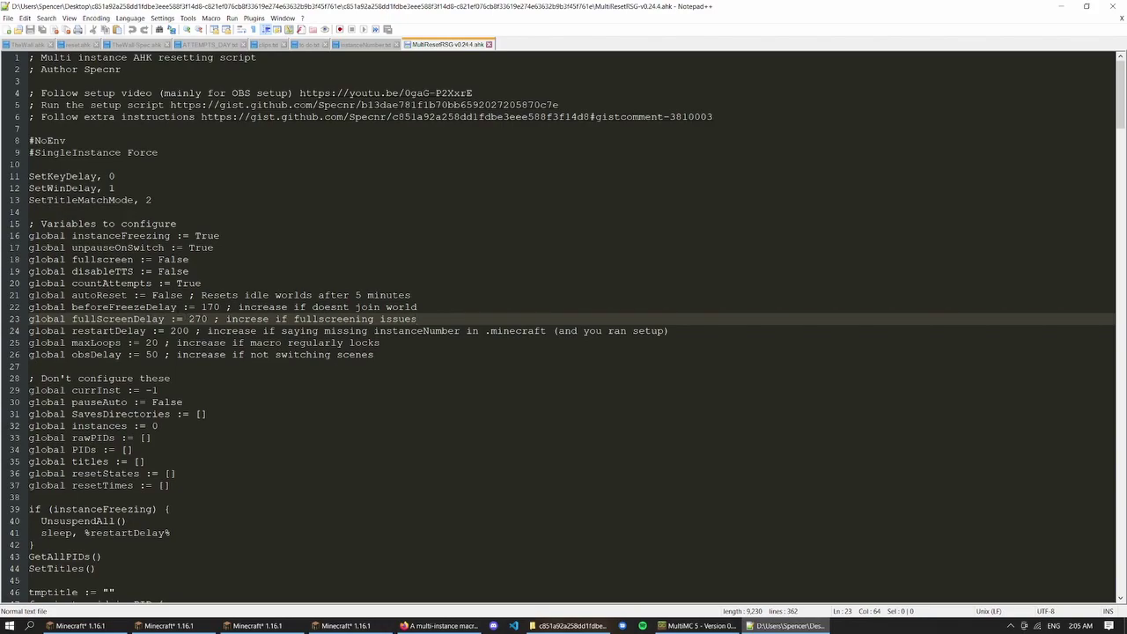
{"action": "double_click", "coordinate": [198, 318]}
{"action": "left_click", "coordinate": [106, 354]}
{"action": "double_click", "coordinate": [109, 331]}
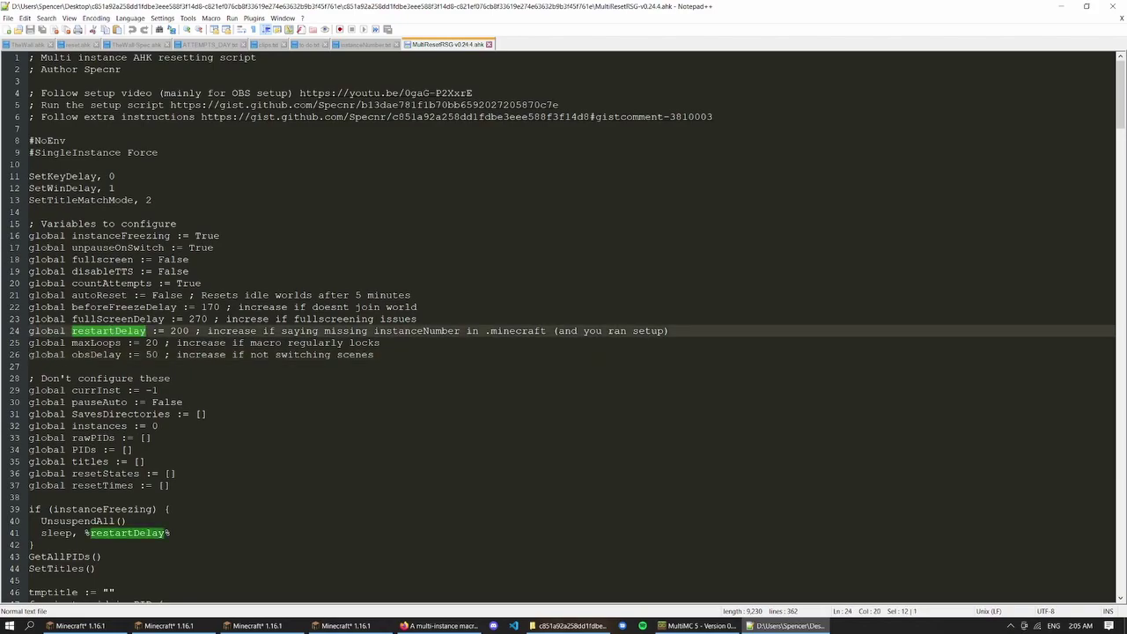
{"action": "double_click", "coordinate": [96, 343]}
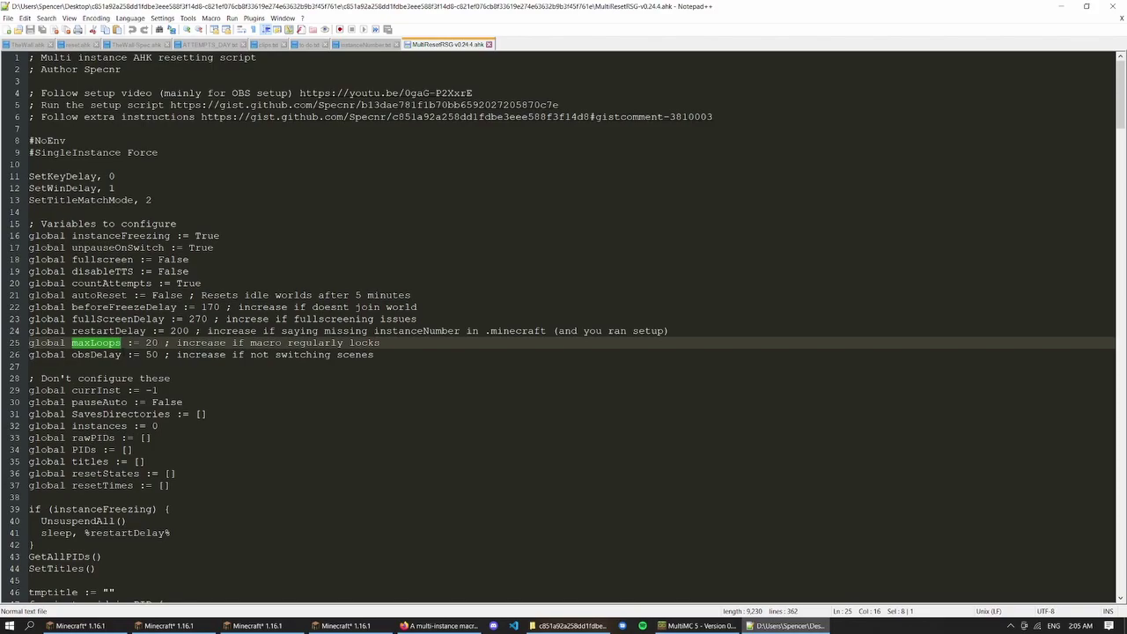
{"action": "left_click", "coordinate": [374, 354]}
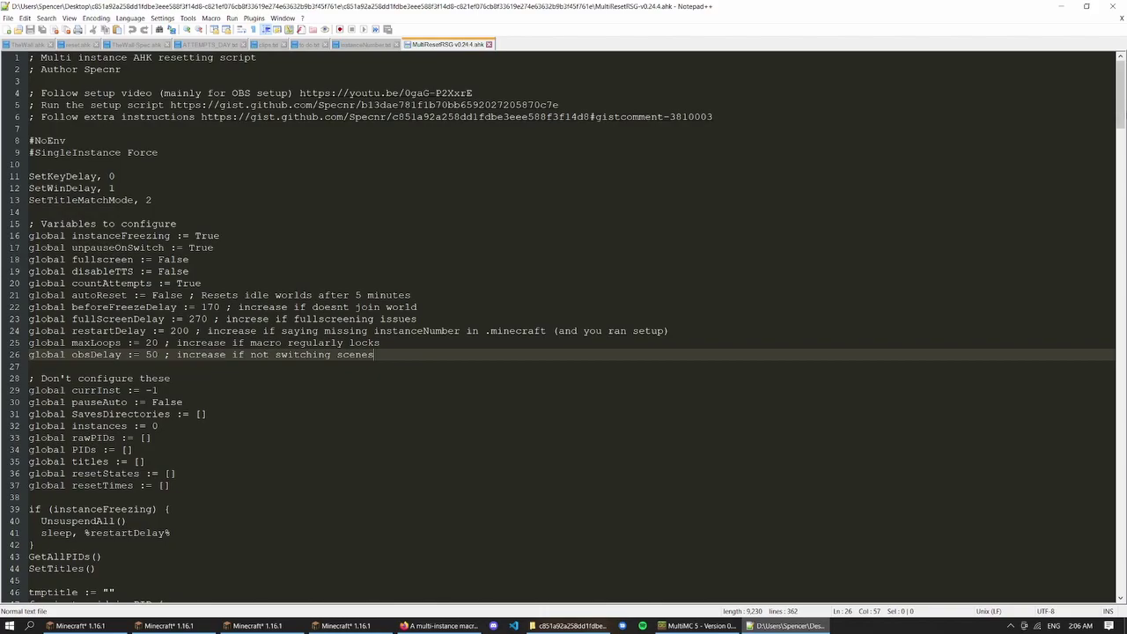
Step: Go to the hotkey section at the script's end and select the U key bound to ExitWorld()
{"action": "left_click_drag", "start_coordinate": [1121, 88], "coordinate": [1106, 587]}
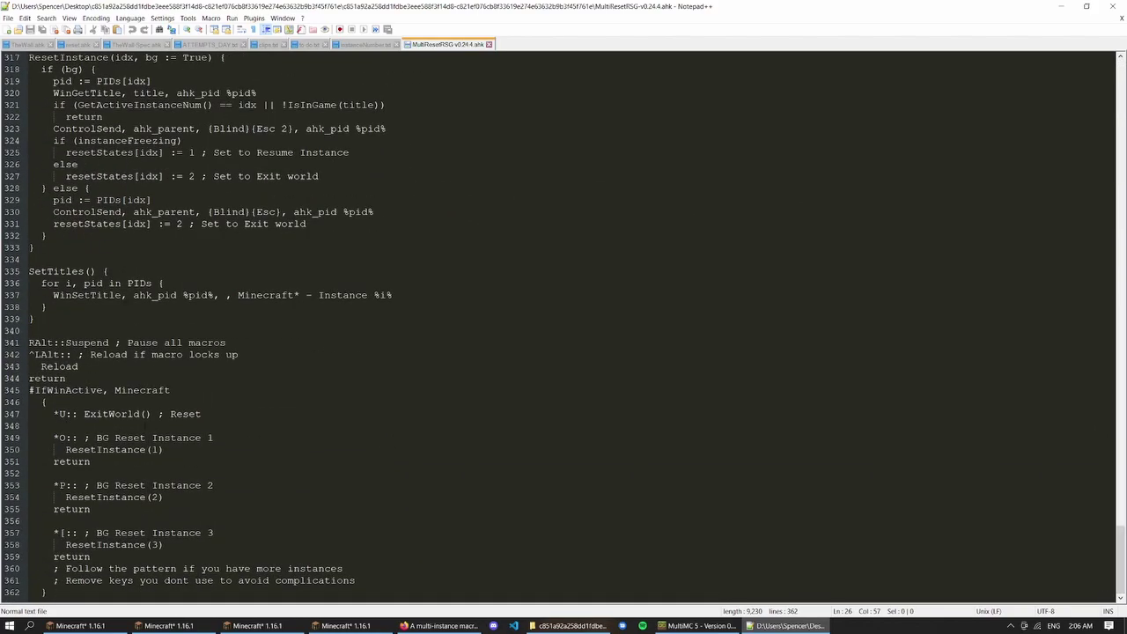
{"action": "left_click", "coordinate": [64, 414]}
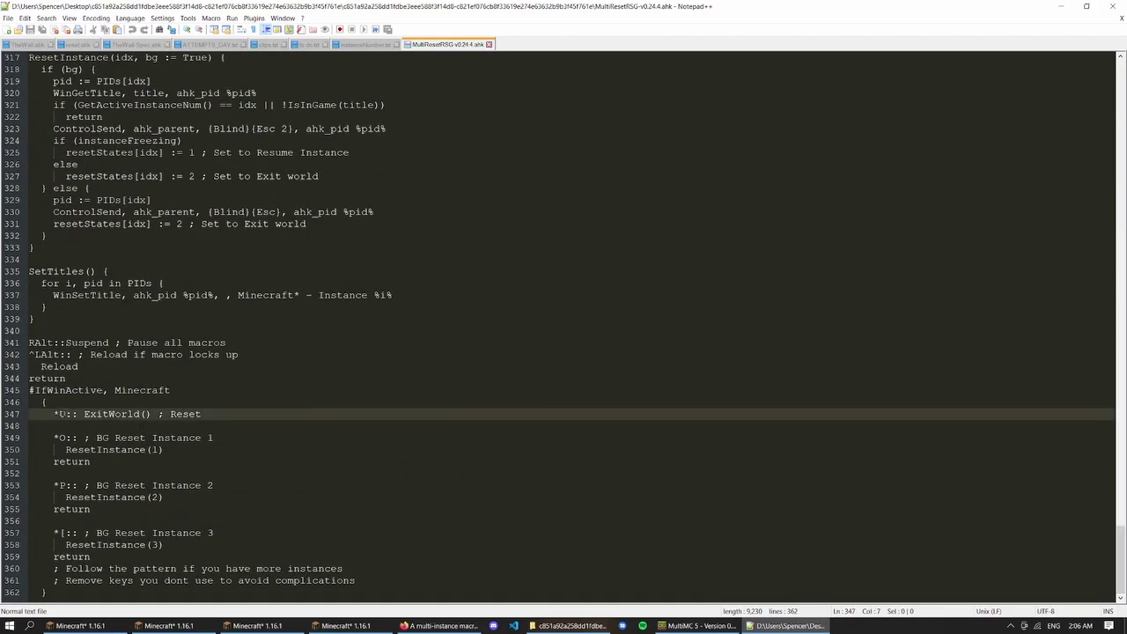
{"action": "left_click_drag", "start_coordinate": [66, 414], "coordinate": [60, 414]}
Step: Try adding another hotkey by pasting a copy of the BG Reset Instance 3 block beneath it, and undo the paste
{"action": "left_click_drag", "start_coordinate": [113, 556], "coordinate": [112, 511]}
{"action": "key", "text": "ctrl+c"}
{"action": "left_click", "coordinate": [113, 557]}
{"action": "key", "text": "ctrl+v"}
{"action": "left_click_drag", "start_coordinate": [65, 569], "coordinate": [59, 569]}
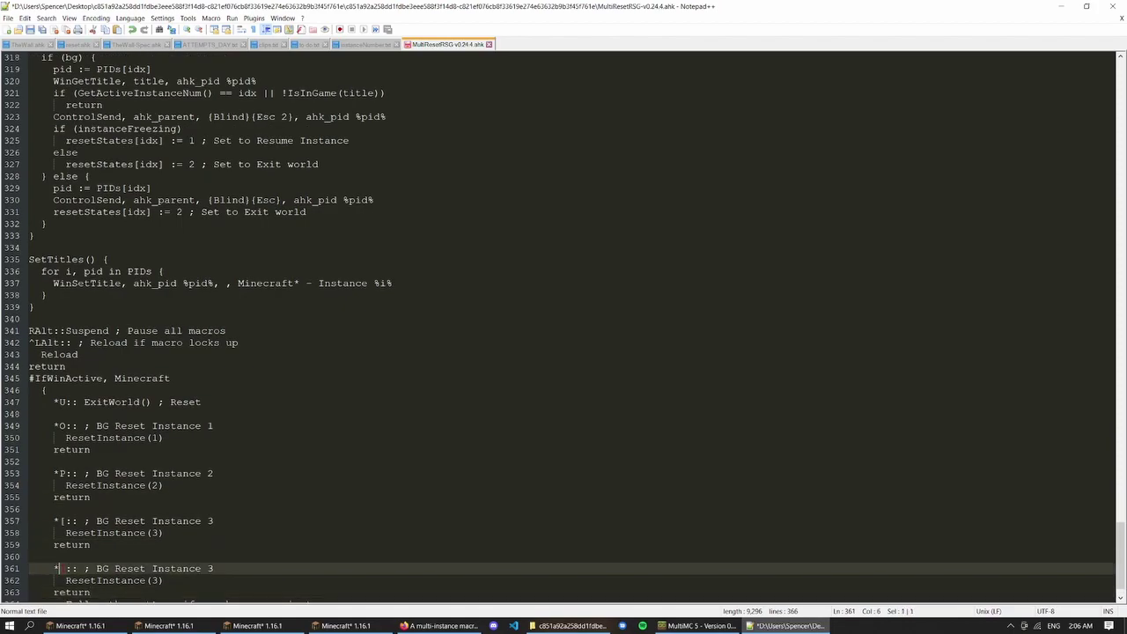
{"action": "key", "text": "ctrl+z"}
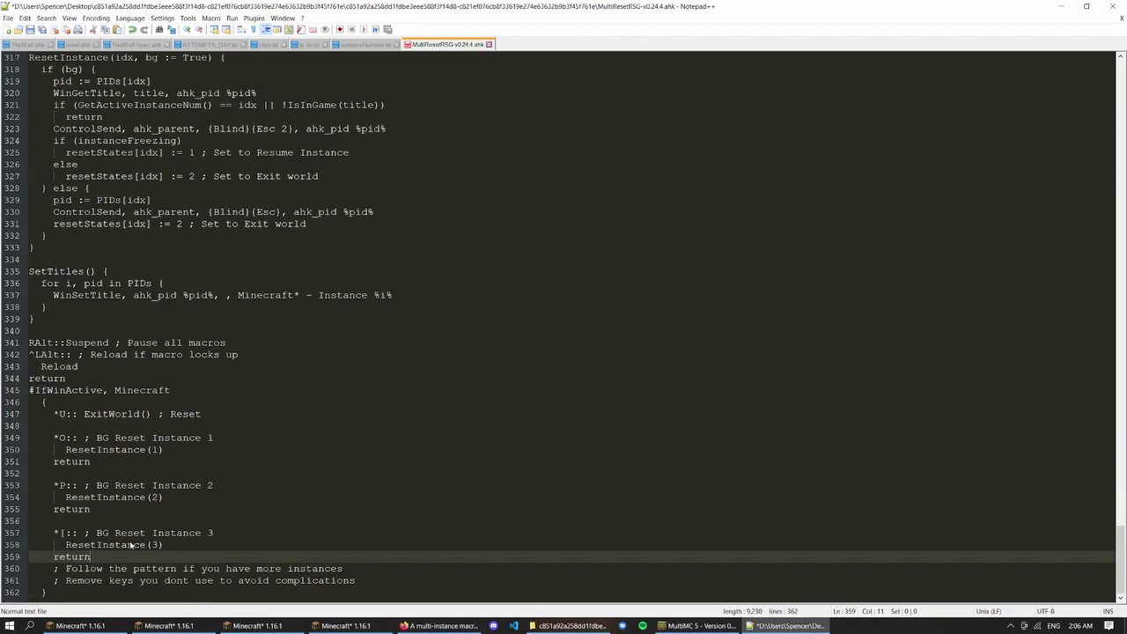
Step: Save MultiResetRSG-v0.24.4.ahk and close Notepad++
{"action": "left_click", "coordinate": [64, 414]}
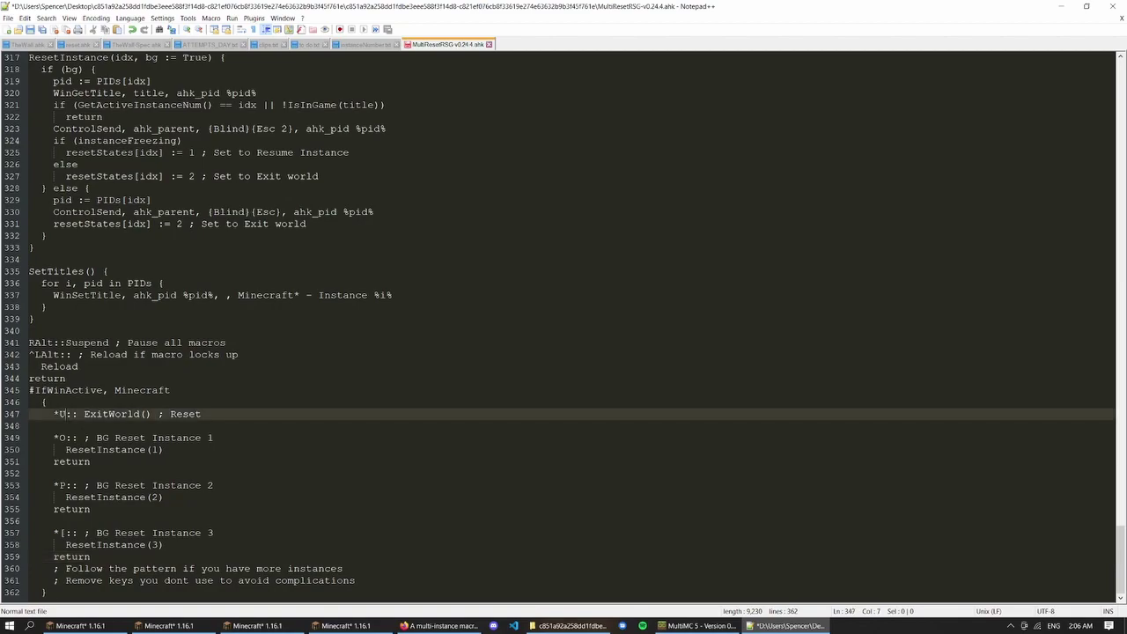
{"action": "key", "text": "ctrl+s"}
{"action": "left_click", "coordinate": [1112, 6]}
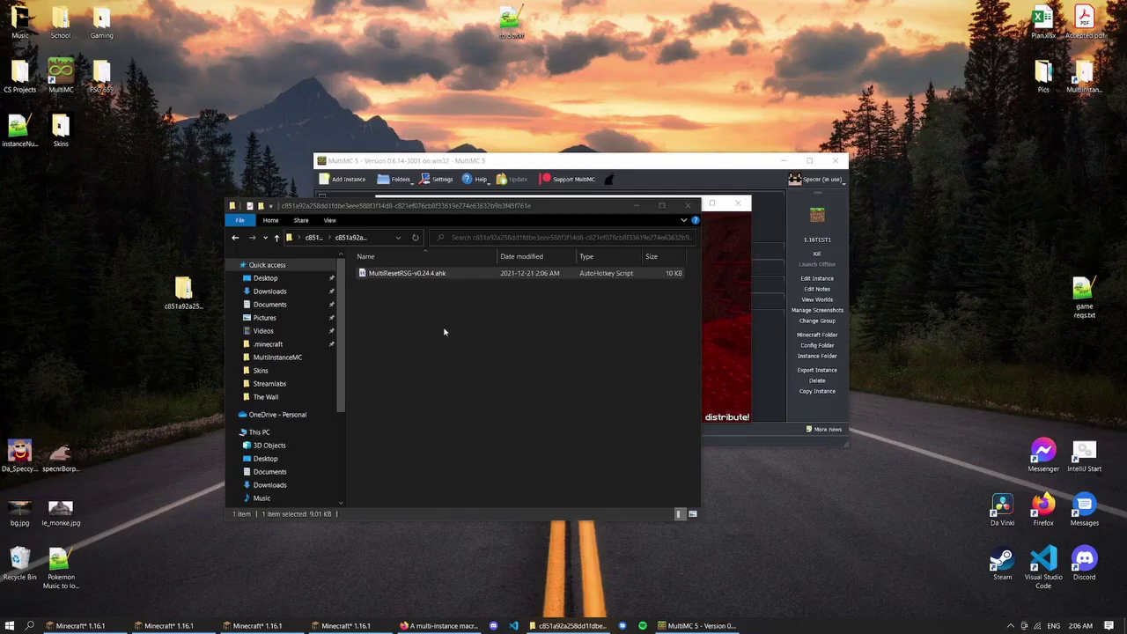
Step: Run MultiResetRSG-v0.24.4.ahk and trigger its U reset hotkey in each of the four Minecraft instances
{"action": "double_click", "coordinate": [440, 274]}
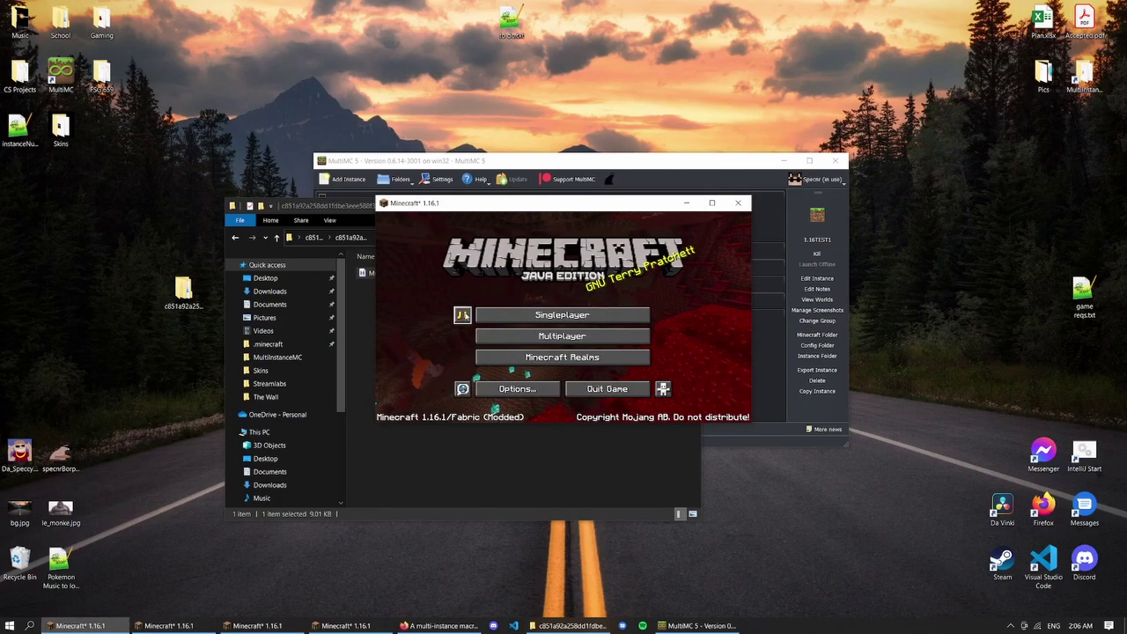
{"action": "key", "text": "u"}
{"action": "key", "text": "u"}
{"action": "key", "text": "u"}
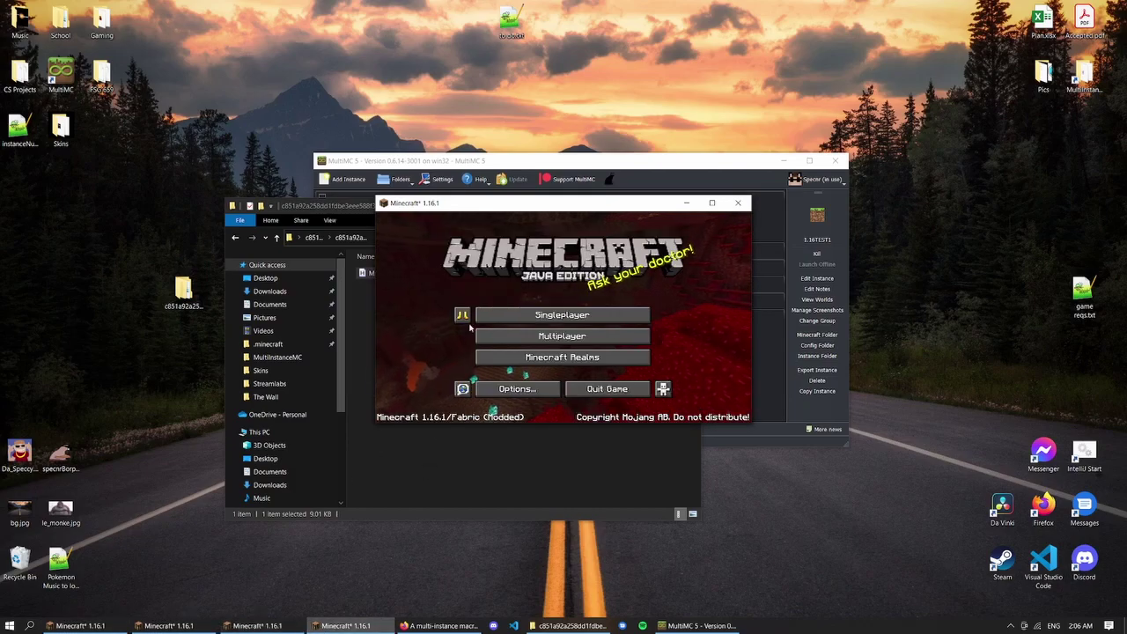
{"action": "key", "text": "u"}
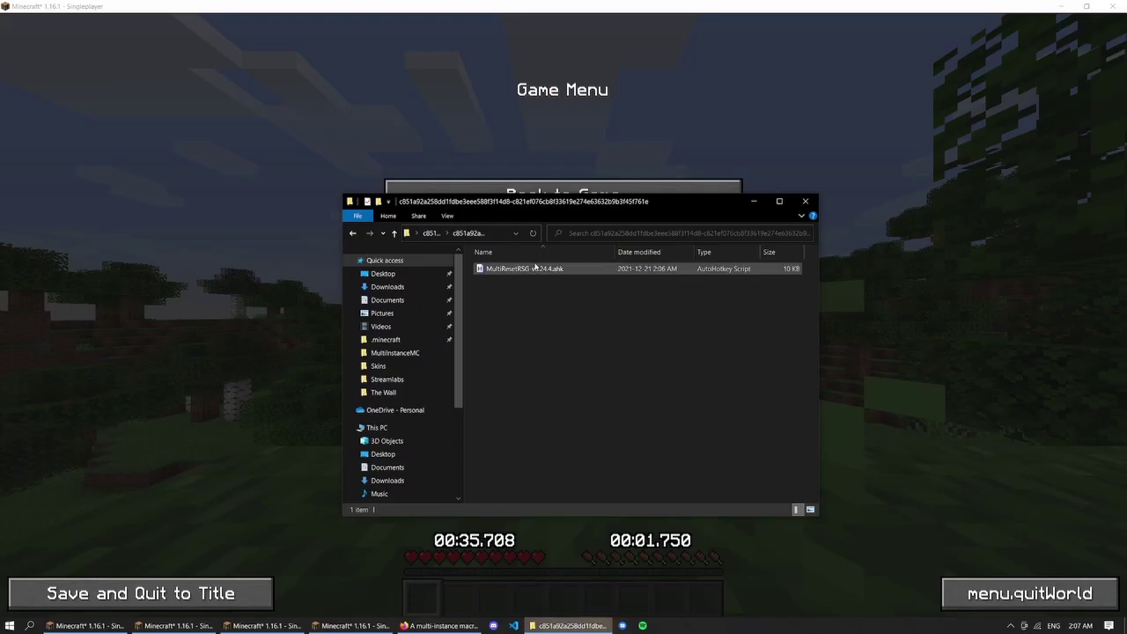
Step: Run MultiResetRSG-v0.24.4.ahk again, minimize its folder, and open the game options in Minecraft Instance 1
{"action": "double_click", "coordinate": [526, 268]}
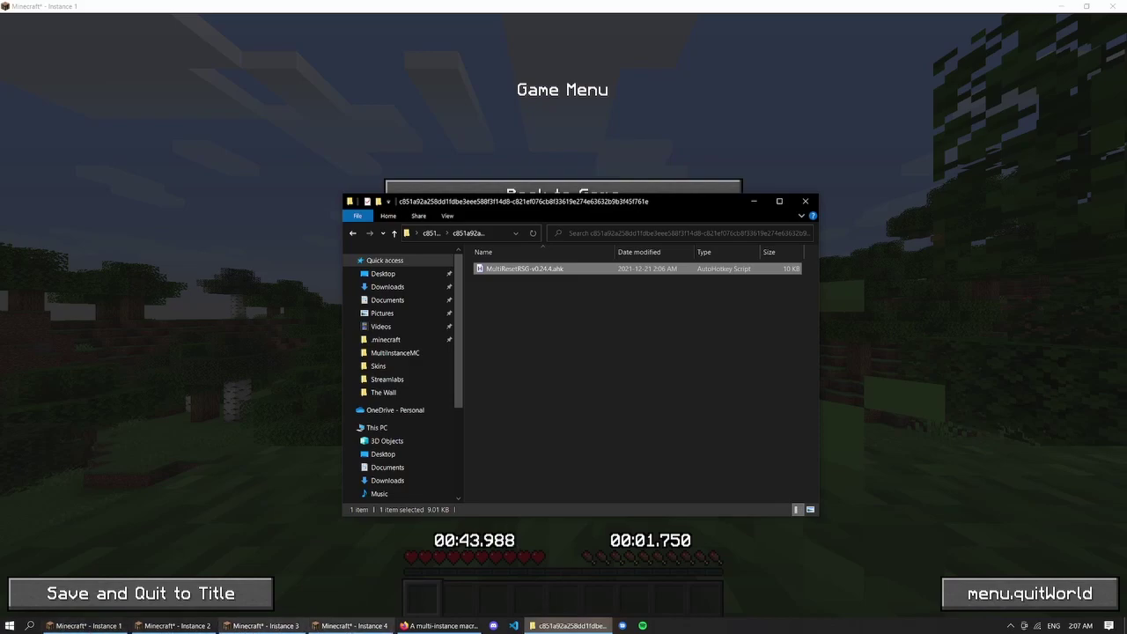
{"action": "left_click", "coordinate": [753, 201]}
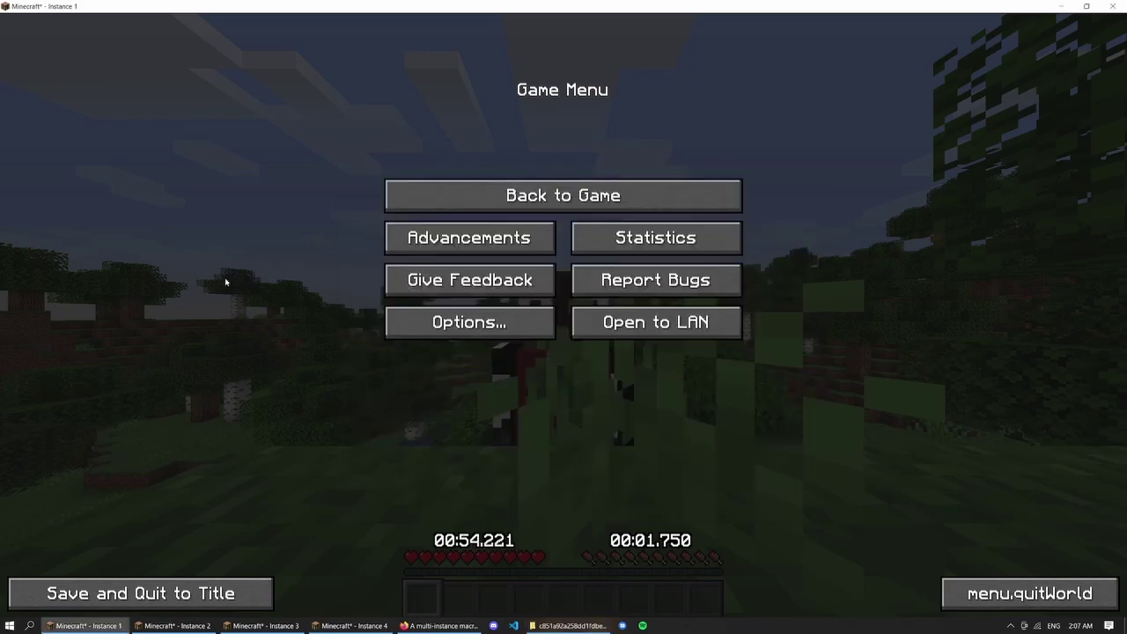
{"action": "left_click", "coordinate": [486, 326]}
{"action": "left_click", "coordinate": [483, 433]}
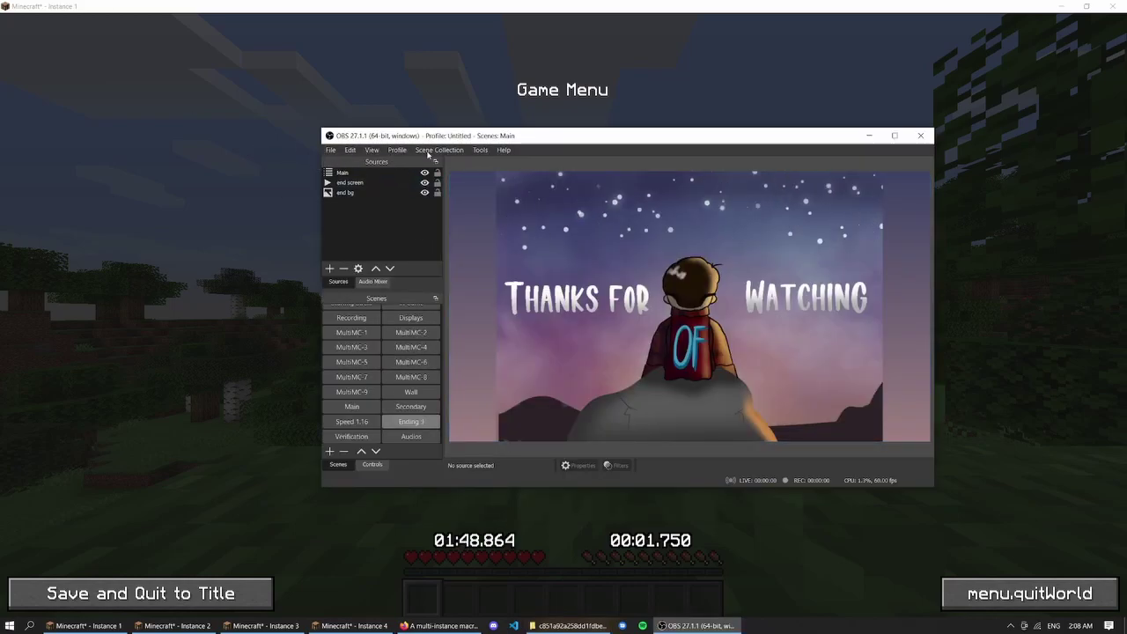
Step: Switch to OBS and create a new scene collection named testing
{"action": "left_click", "coordinate": [435, 153]}
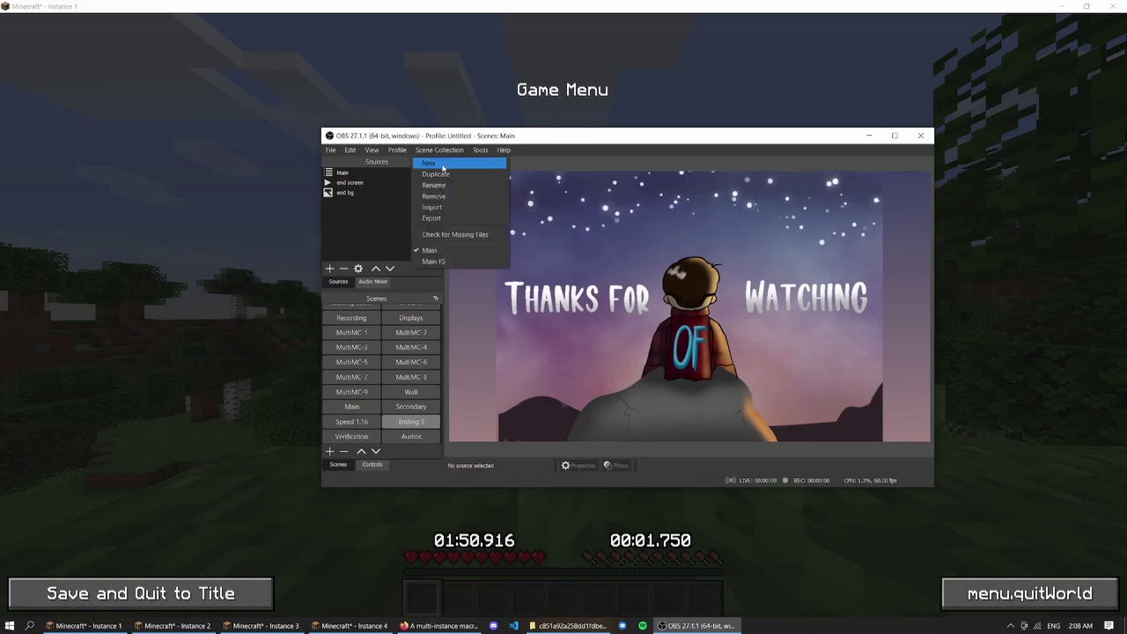
{"action": "left_click", "coordinate": [444, 165]}
{"action": "type", "text": "te"}
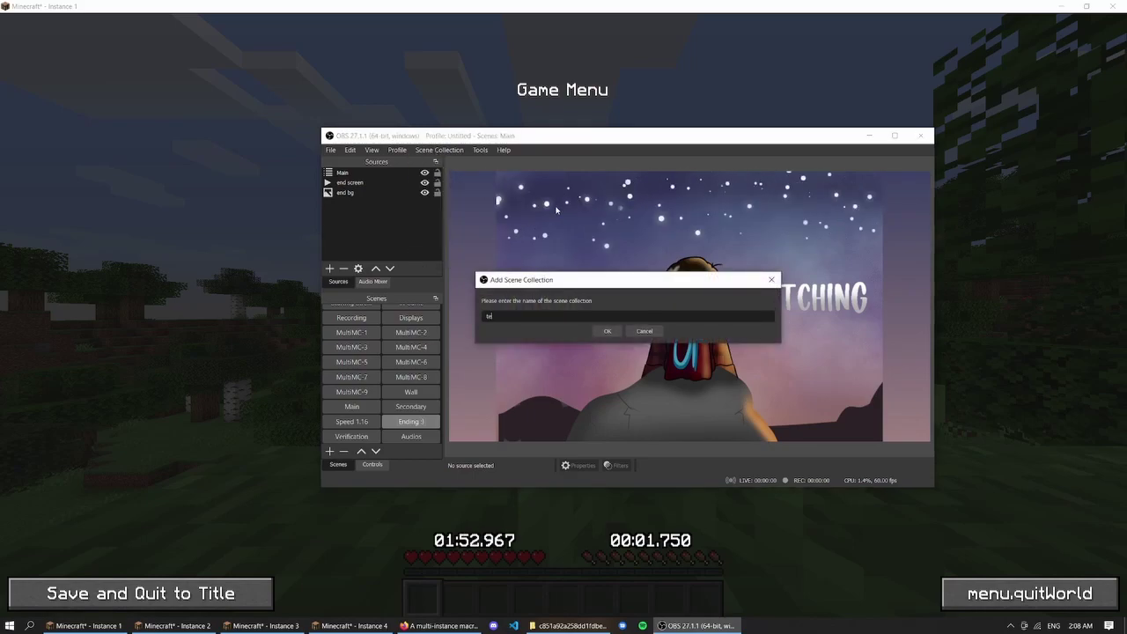
{"action": "type", "text": "s"}
{"action": "key", "text": "BackSpace"}
{"action": "key", "text": "Return"}
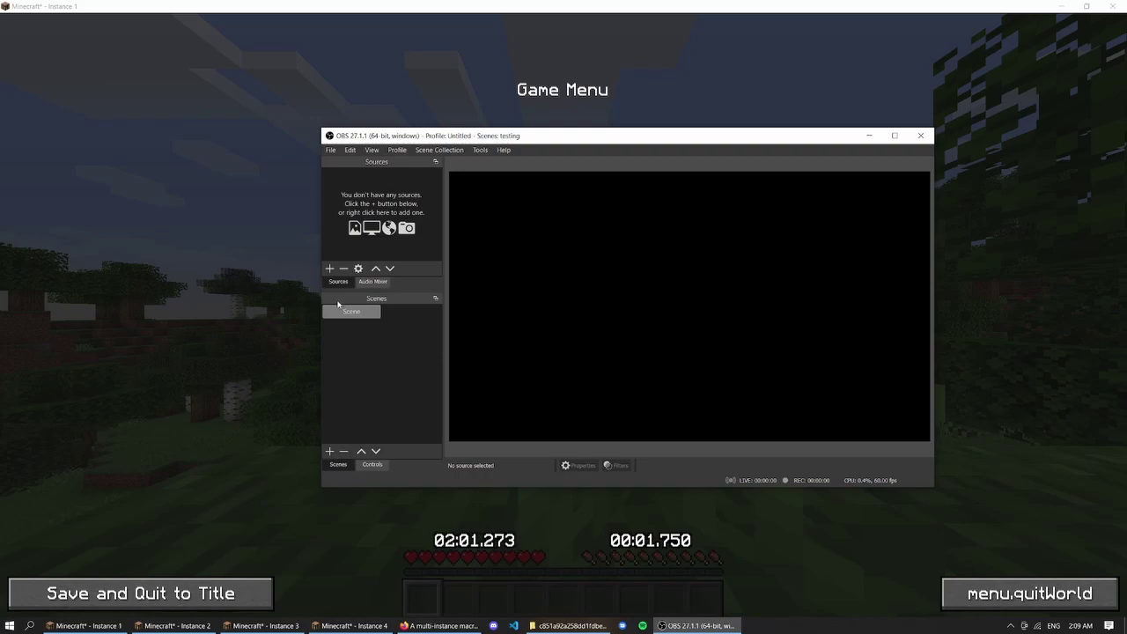
Step: Add a Window Capture source named mc1 that captures the [javaw.exe]: Minecraft* - Instance 1 window
{"action": "right_click", "coordinate": [378, 188]}
{"action": "mouse_move", "coordinate": [399, 194]}
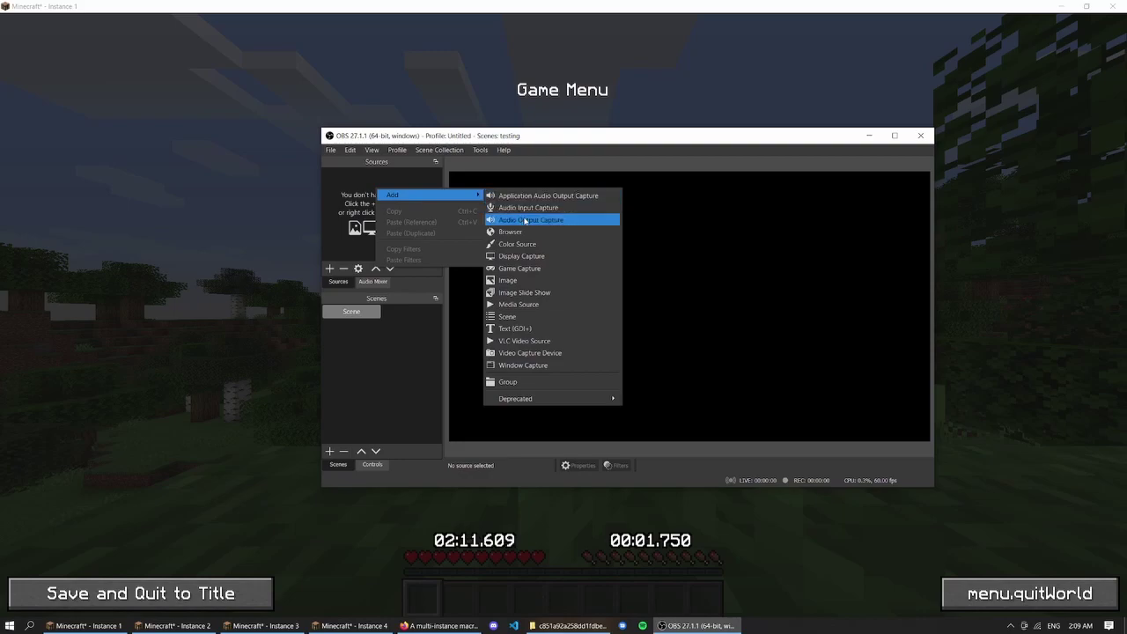
{"action": "left_click", "coordinate": [529, 365]}
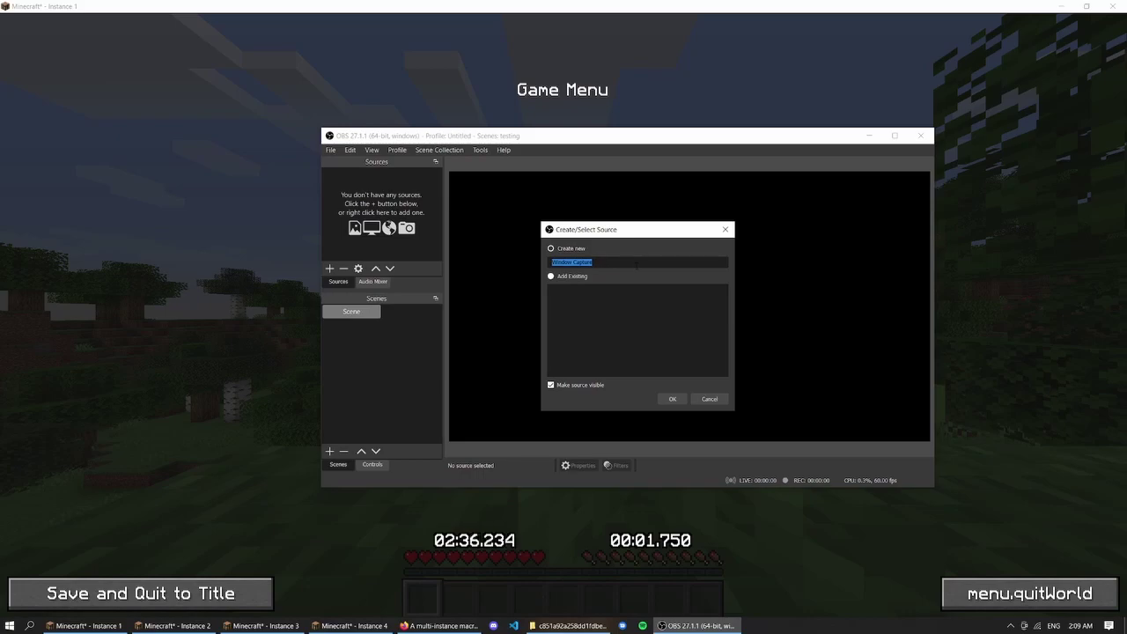
{"action": "type", "text": "mc1"}
{"action": "left_click", "coordinate": [673, 398]}
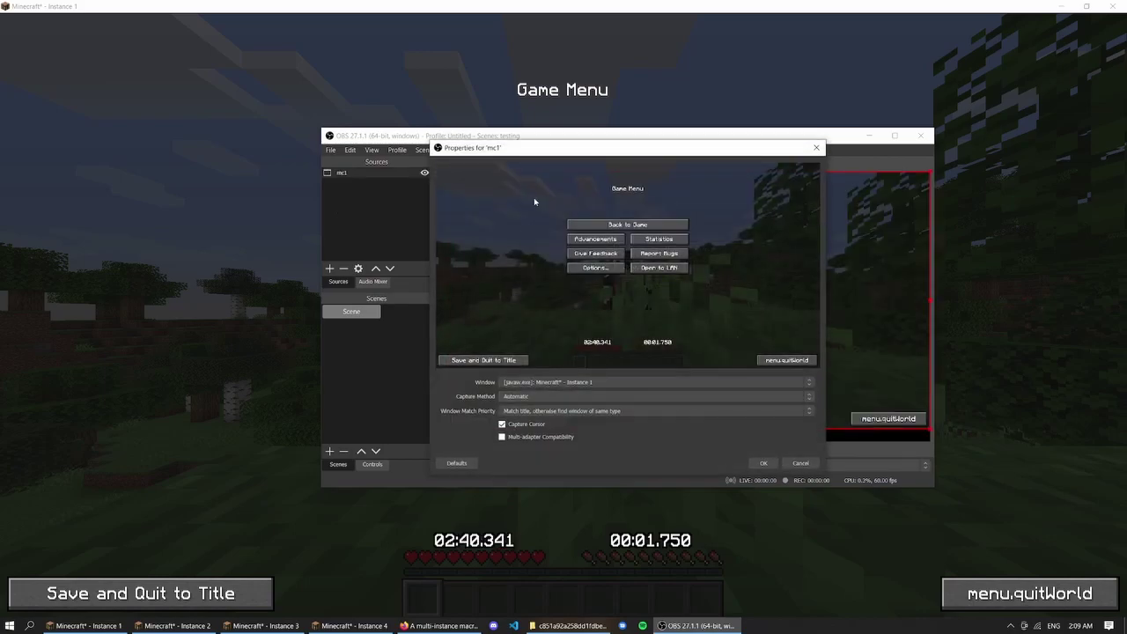
{"action": "left_click", "coordinate": [533, 383]}
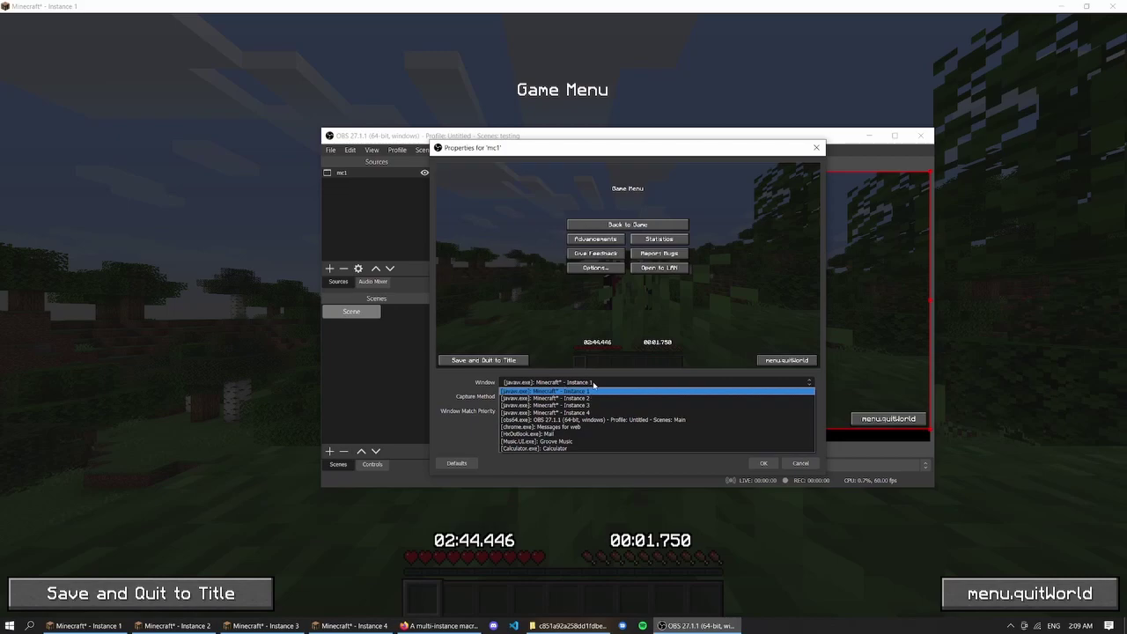
{"action": "left_click", "coordinate": [592, 388]}
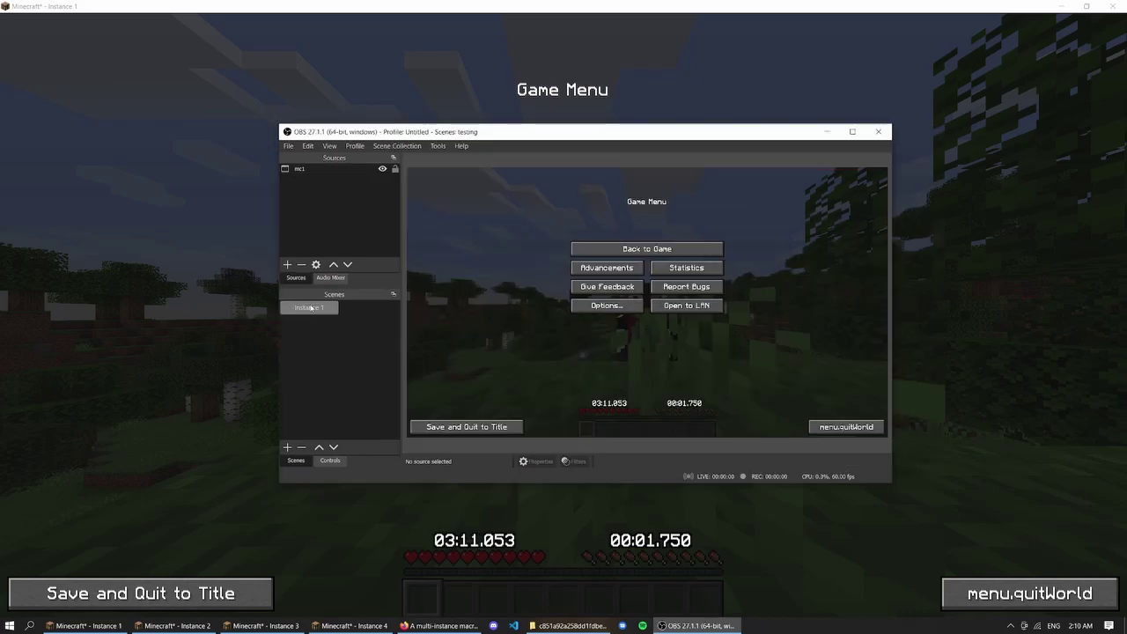
Step: Duplicate the Instance 1 scene and name the copy Instance 2
{"action": "right_click", "coordinate": [308, 310]}
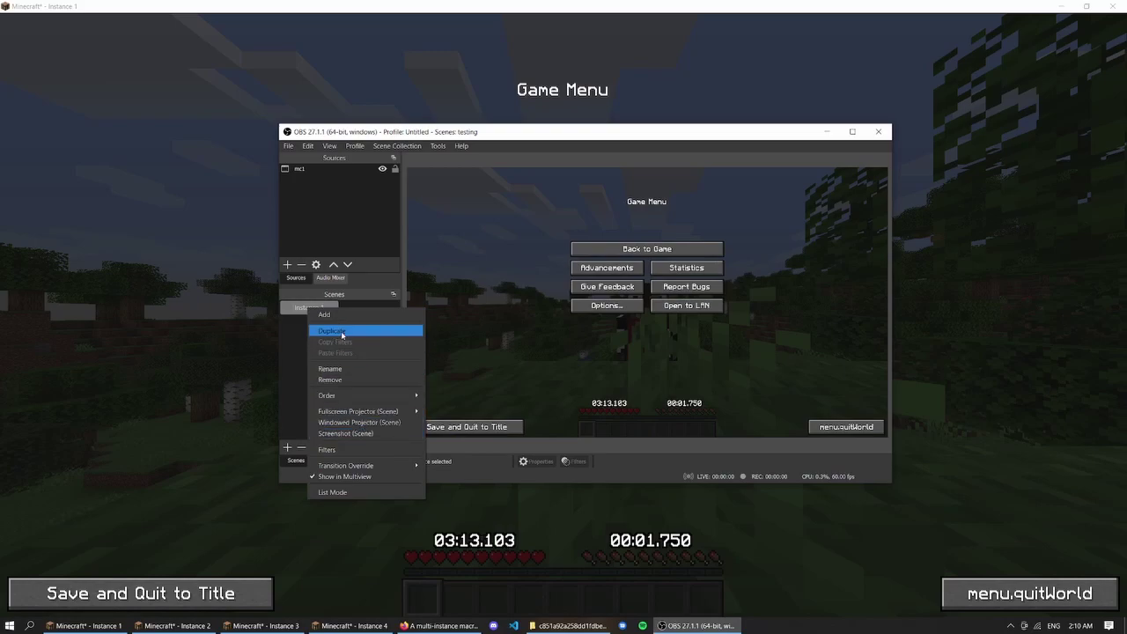
{"action": "left_click", "coordinate": [338, 331]}
{"action": "type", "text": "Instance 2"}
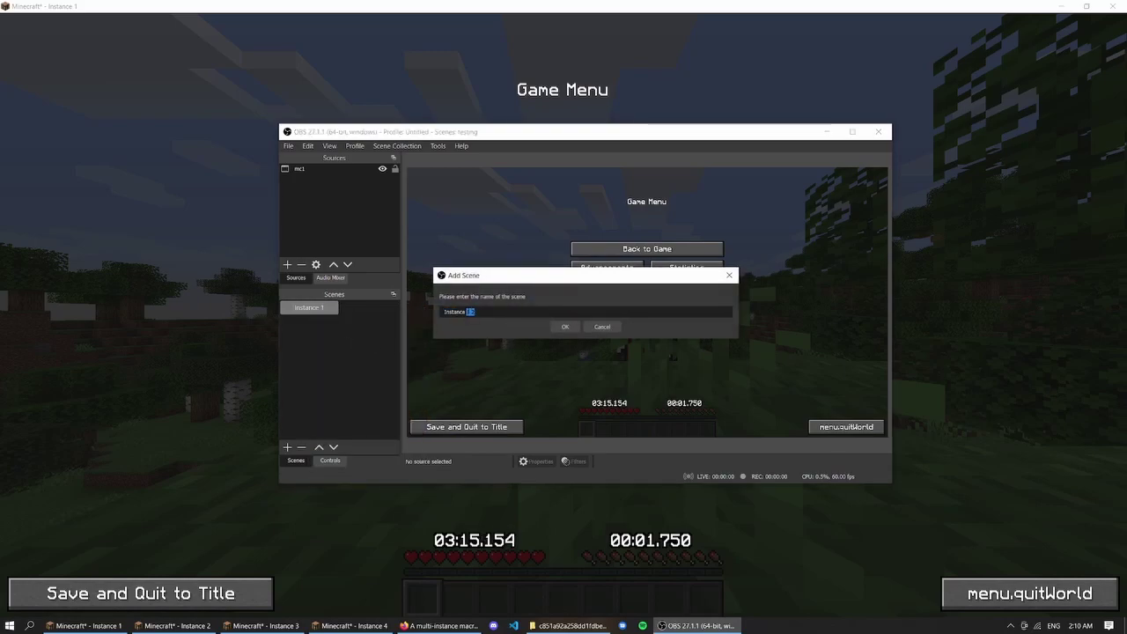
{"action": "left_click", "coordinate": [564, 331]}
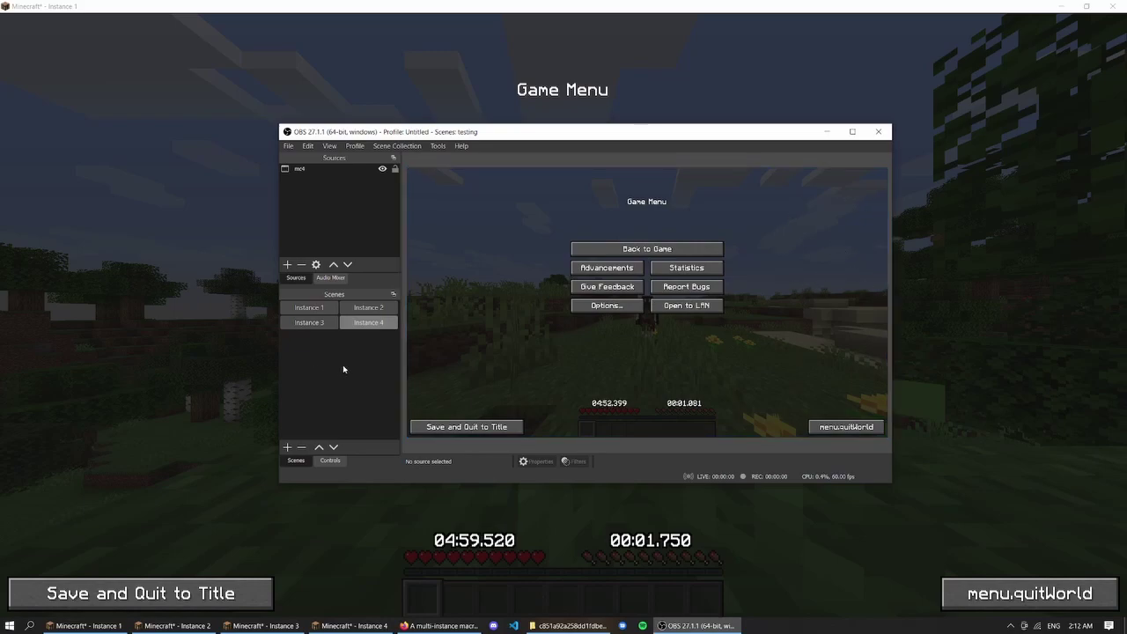
Step: Add a new scene named Verification alongside the four instance scenes
{"action": "right_click", "coordinate": [344, 369]}
{"action": "left_click", "coordinate": [378, 375]}
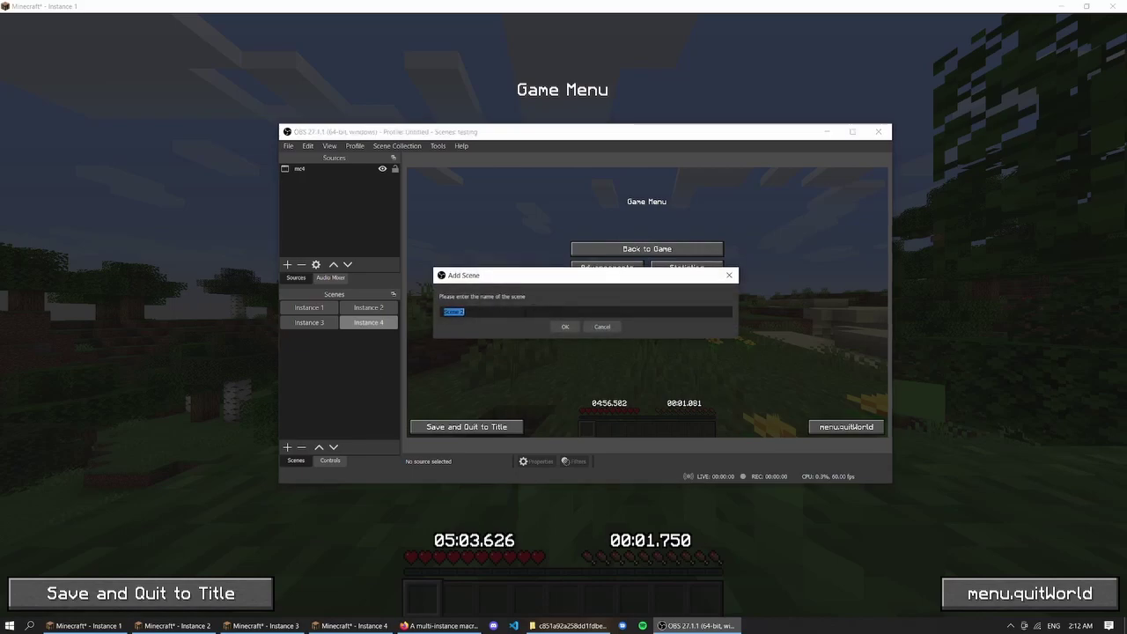
{"action": "type", "text": "Verification"}
{"action": "key", "text": "Return"}
{"action": "right_click", "coordinate": [314, 336]}
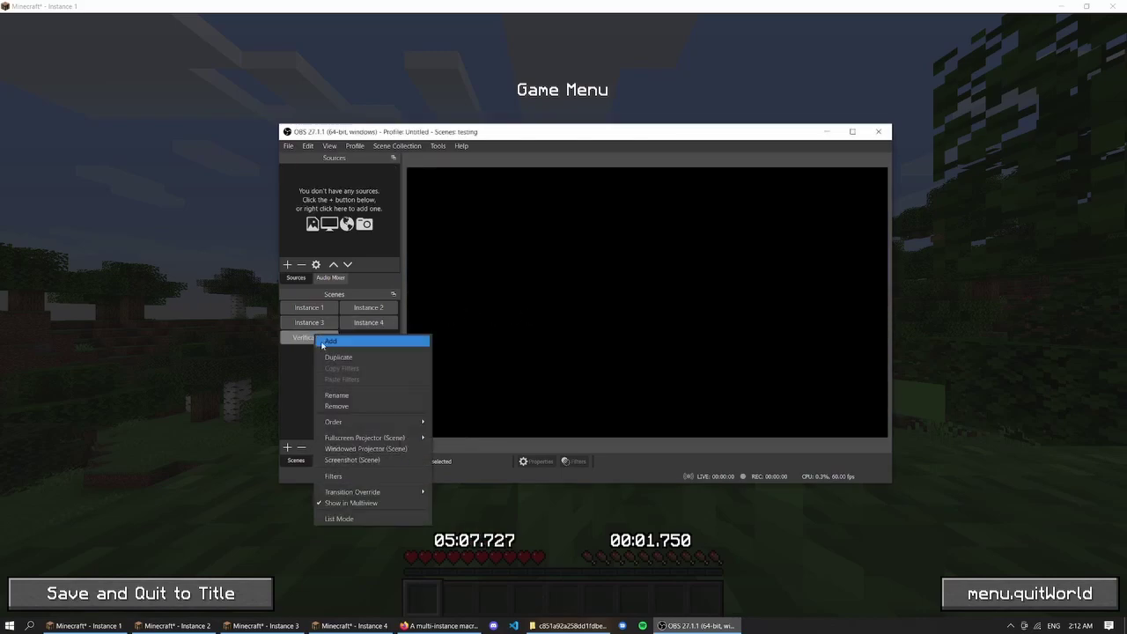
{"action": "left_click", "coordinate": [339, 343]}
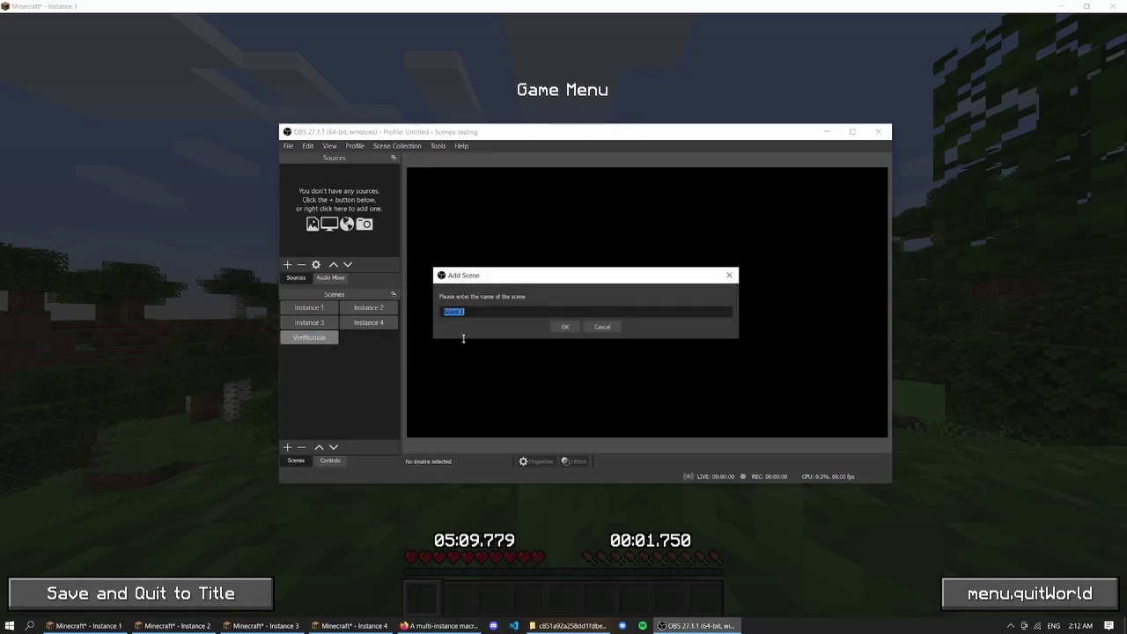
{"action": "left_click", "coordinate": [602, 327]}
Step: Add the mc1, mc2, mc3 and mc4 captures to the Verification scene and arrange them in a two-by-two grid
{"action": "right_click", "coordinate": [325, 221]}
{"action": "mouse_move", "coordinate": [344, 228]}
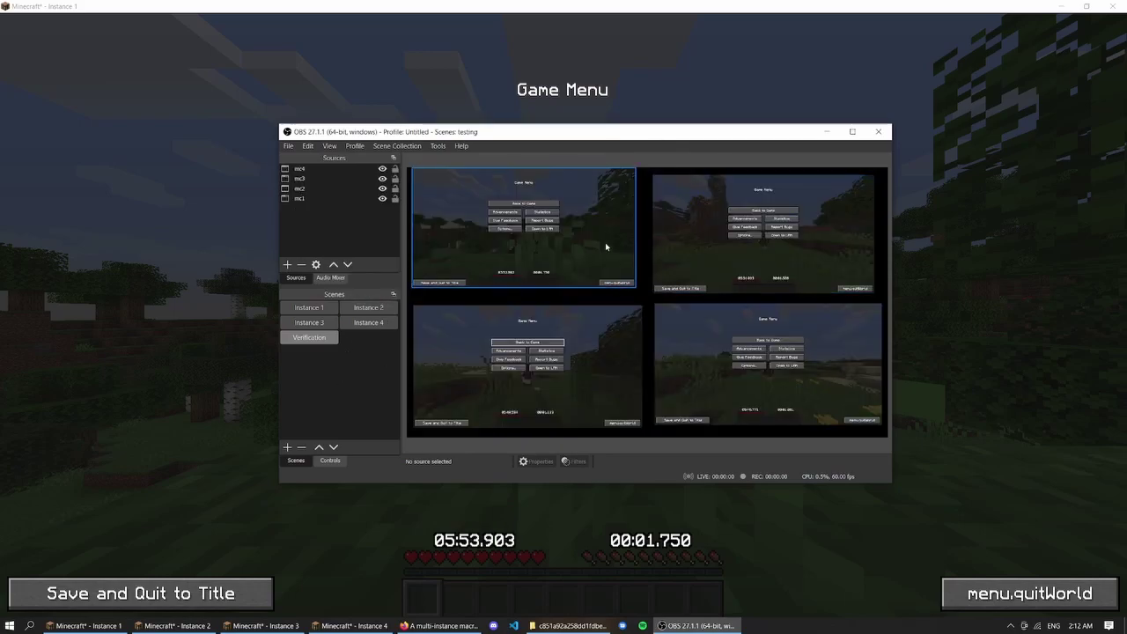
{"action": "left_click", "coordinate": [819, 244]}
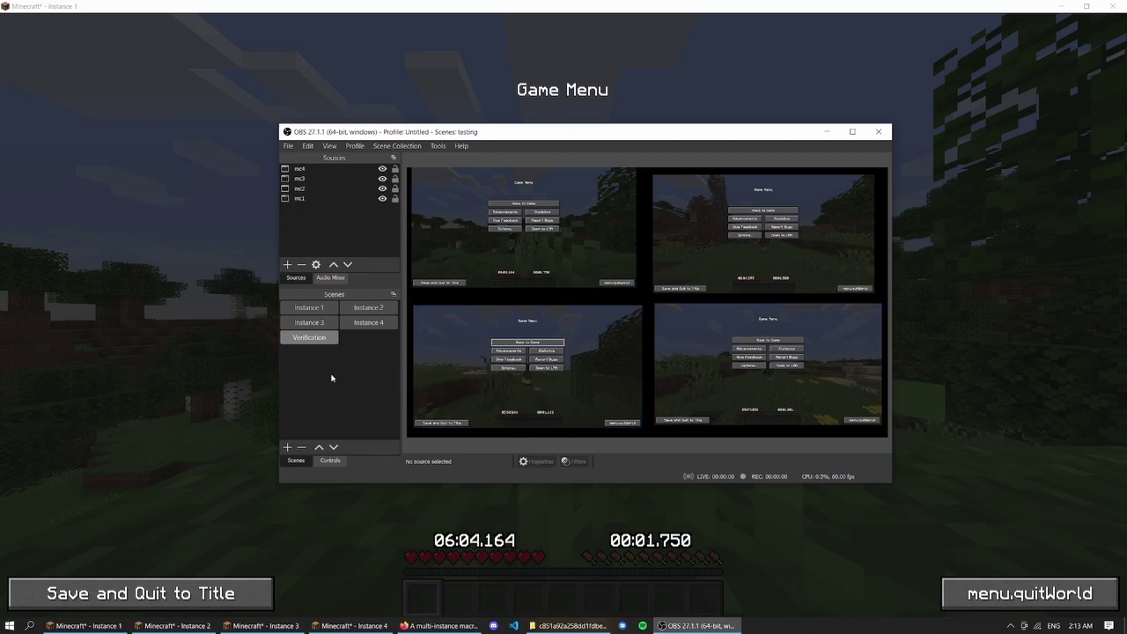
Step: Switch to Firefox, look over the Source Record plugin page and its installation instructions, close it and return to OBS
{"action": "key", "text": "super"}
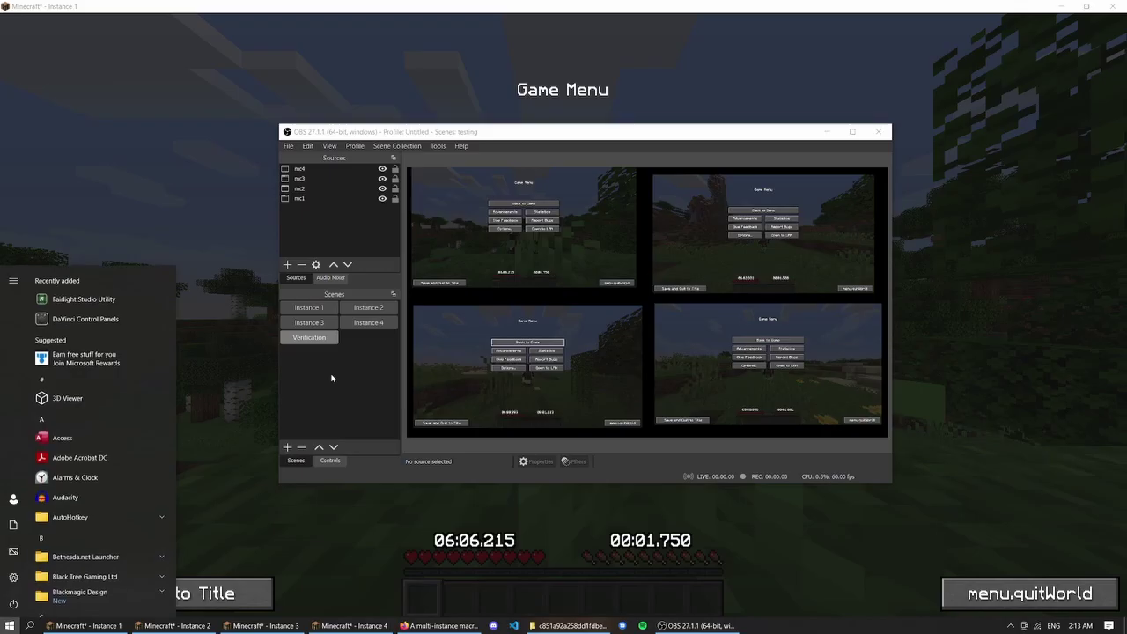
{"action": "left_click", "coordinate": [438, 625]}
{"action": "scroll", "coordinate": [629, 206], "scroll_direction": "down", "scroll_amount": 5}
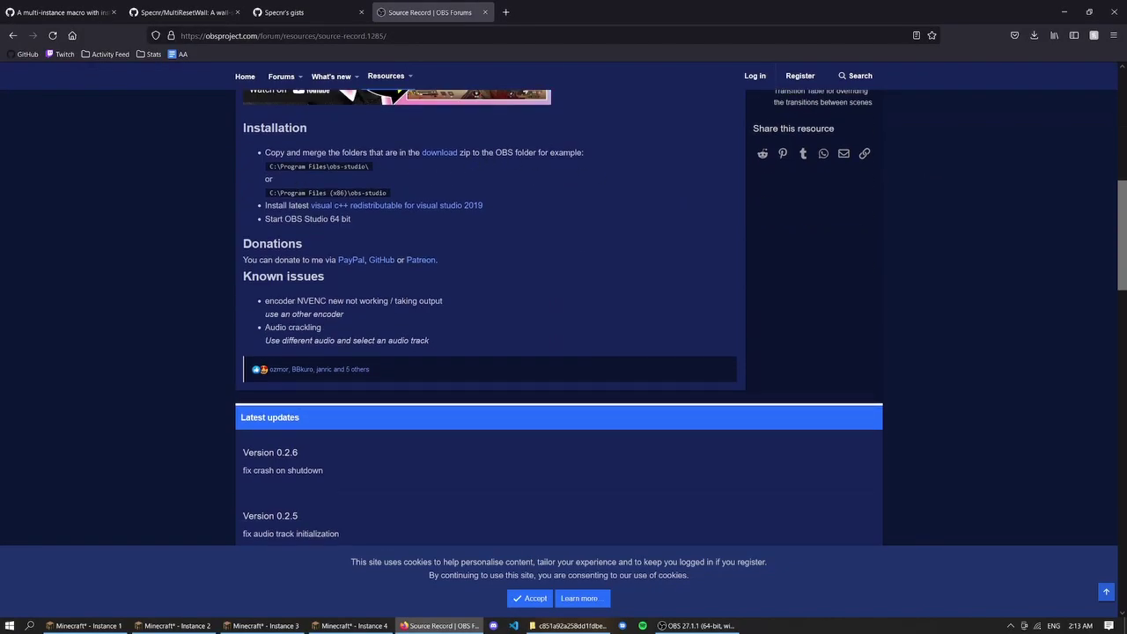
{"action": "scroll", "coordinate": [370, 233], "scroll_direction": "up", "scroll_amount": 4}
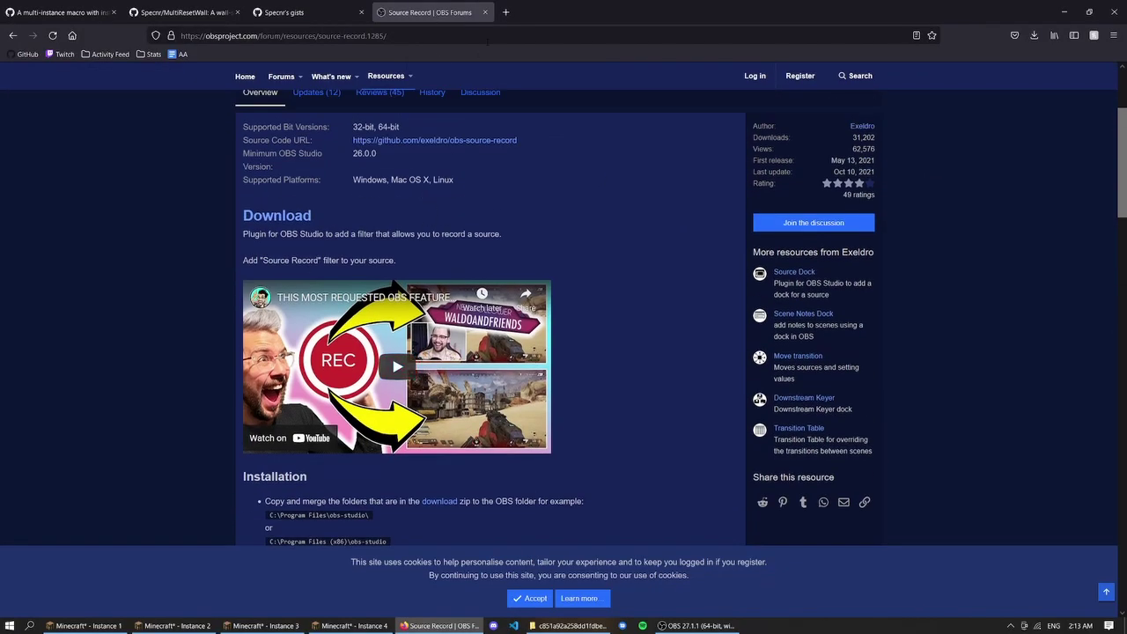
{"action": "left_click", "coordinate": [484, 12]}
{"action": "left_click", "coordinate": [1064, 11]}
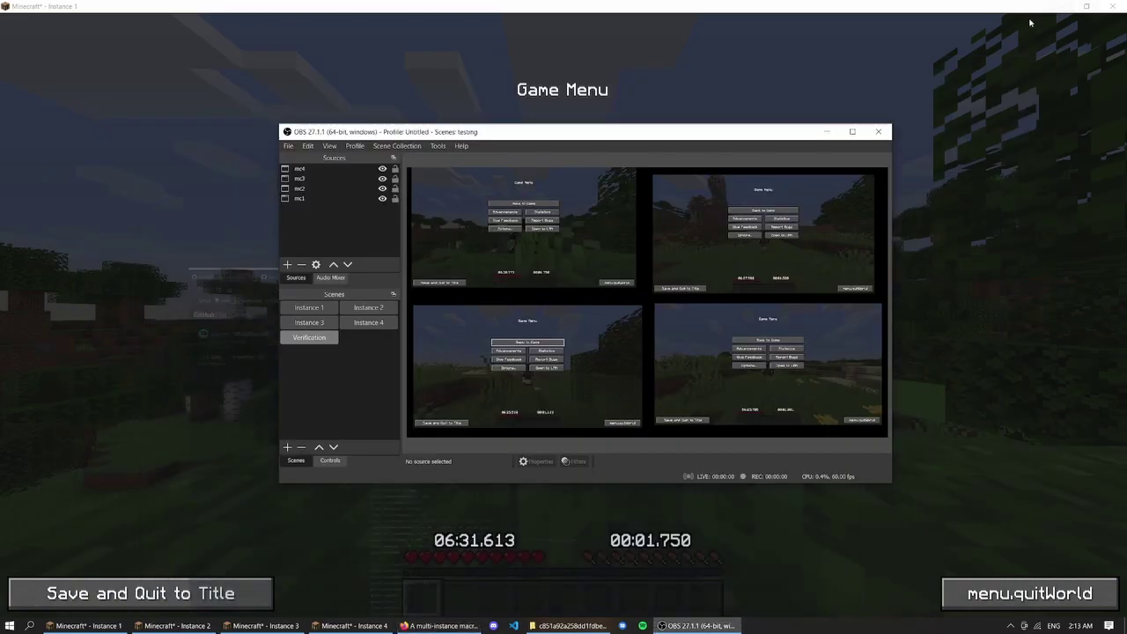
Step: Add a Source Record filter to the Verification scene, keeping the default filter name
{"action": "right_click", "coordinate": [315, 344]}
{"action": "left_click", "coordinate": [335, 482]}
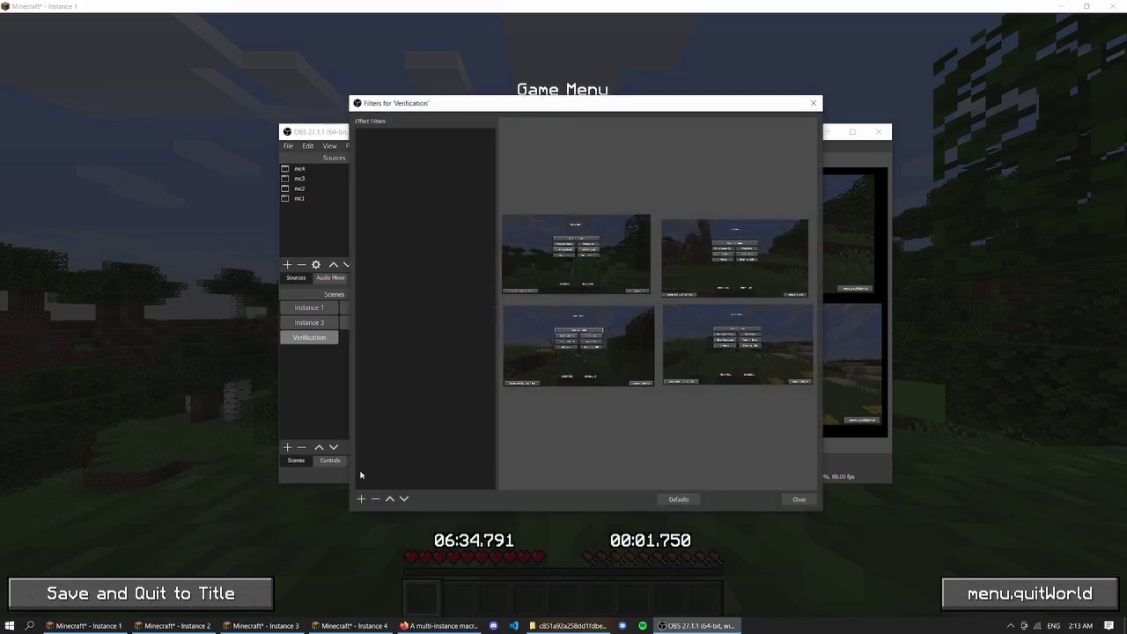
{"action": "left_click", "coordinate": [361, 498]}
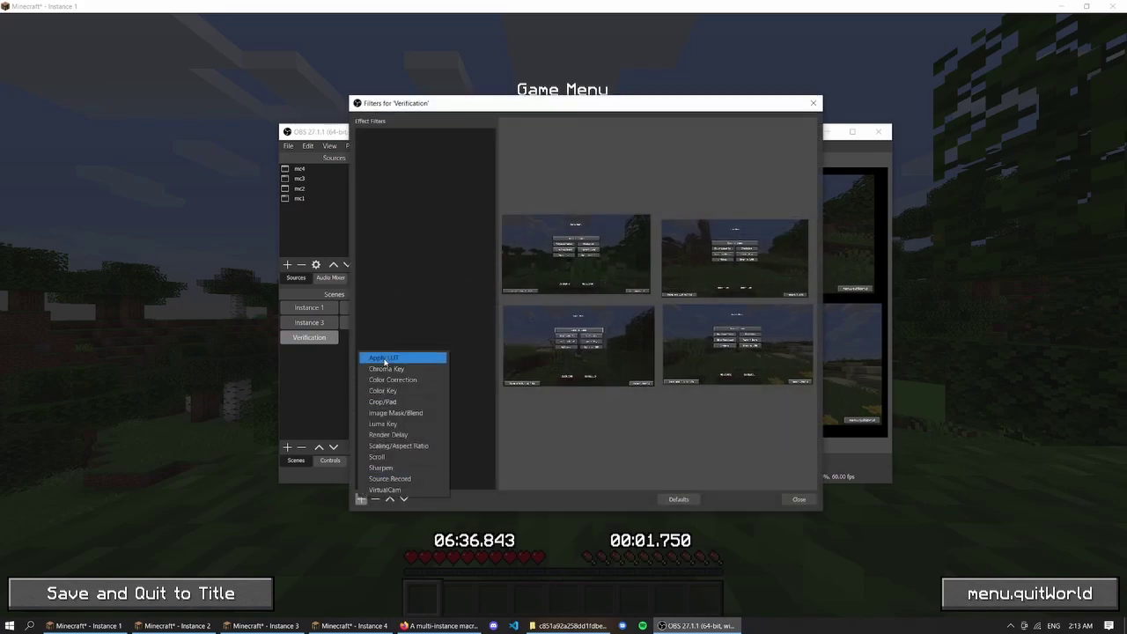
{"action": "left_click", "coordinate": [408, 481]}
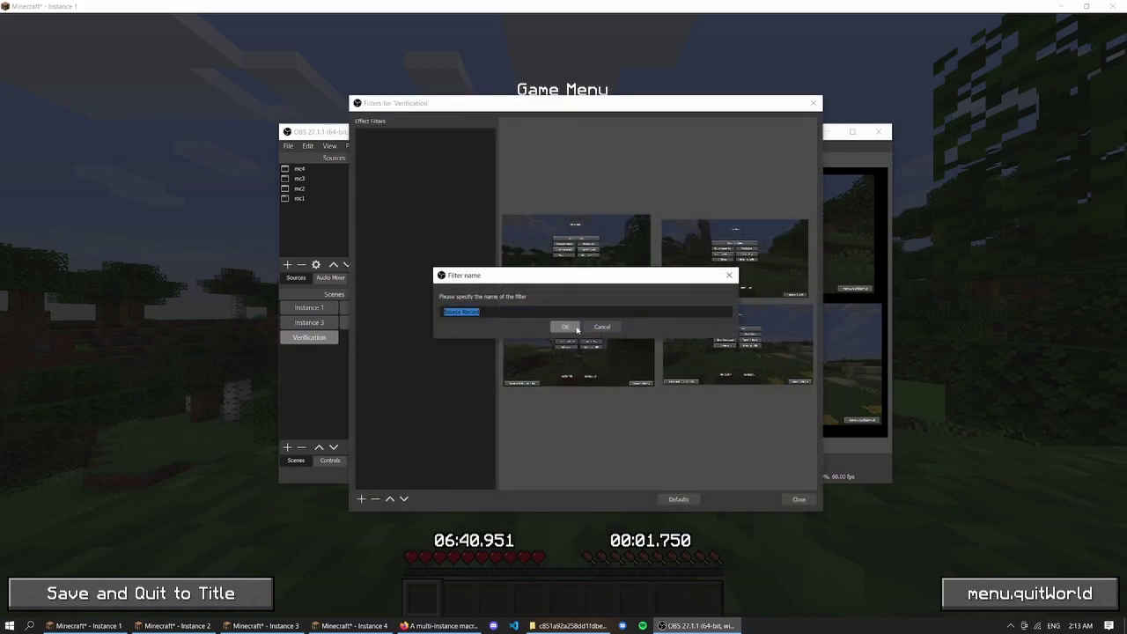
{"action": "left_click", "coordinate": [565, 327]}
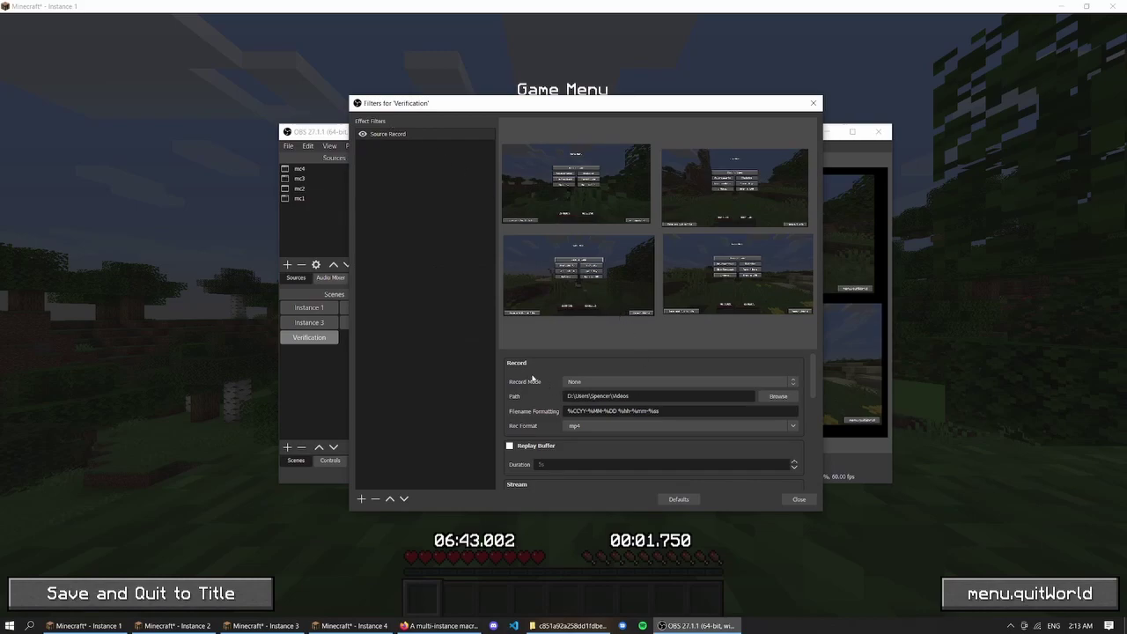
Step: Set the Source Record filter's record mode to Recording and review its encoder settings
{"action": "left_click", "coordinate": [583, 382]}
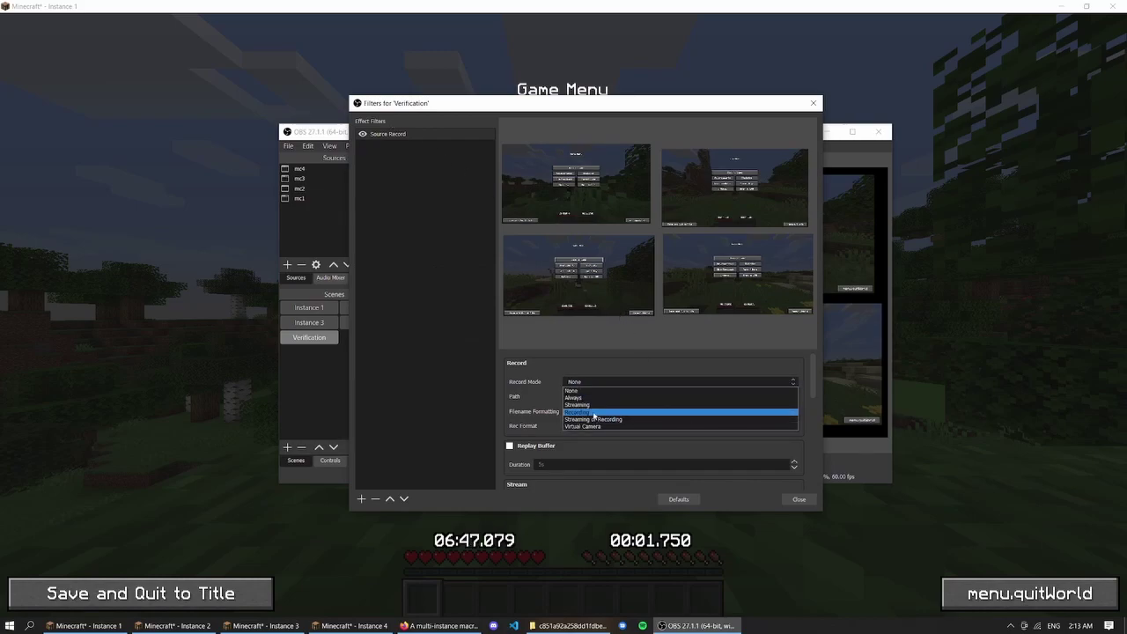
{"action": "left_click", "coordinate": [593, 412]}
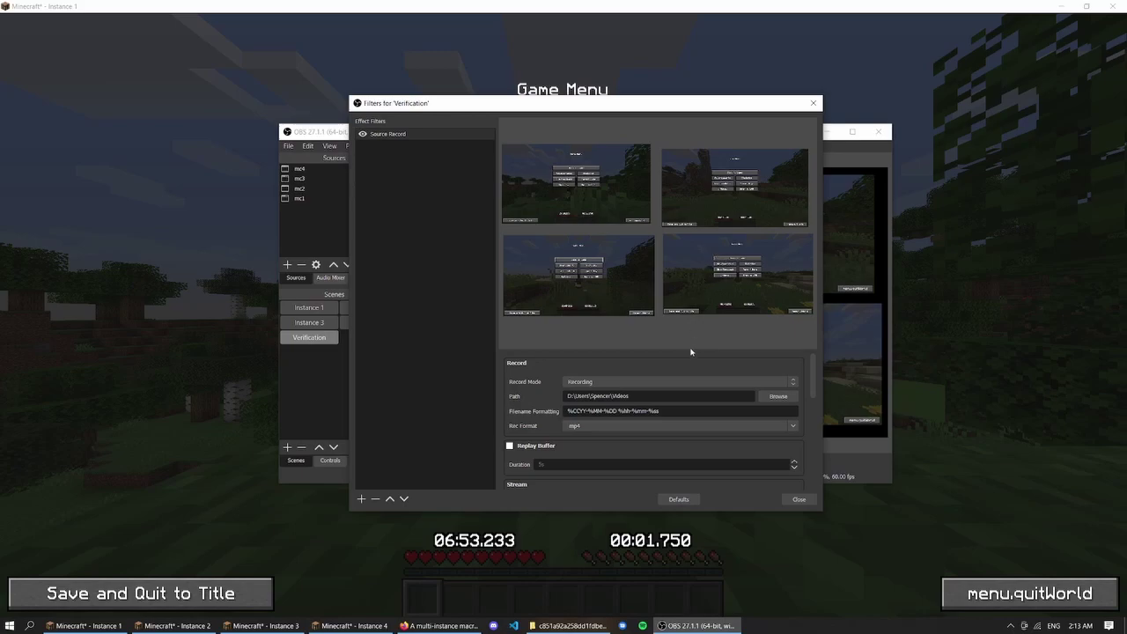
{"action": "scroll", "coordinate": [592, 425], "scroll_direction": "down", "scroll_amount": 3}
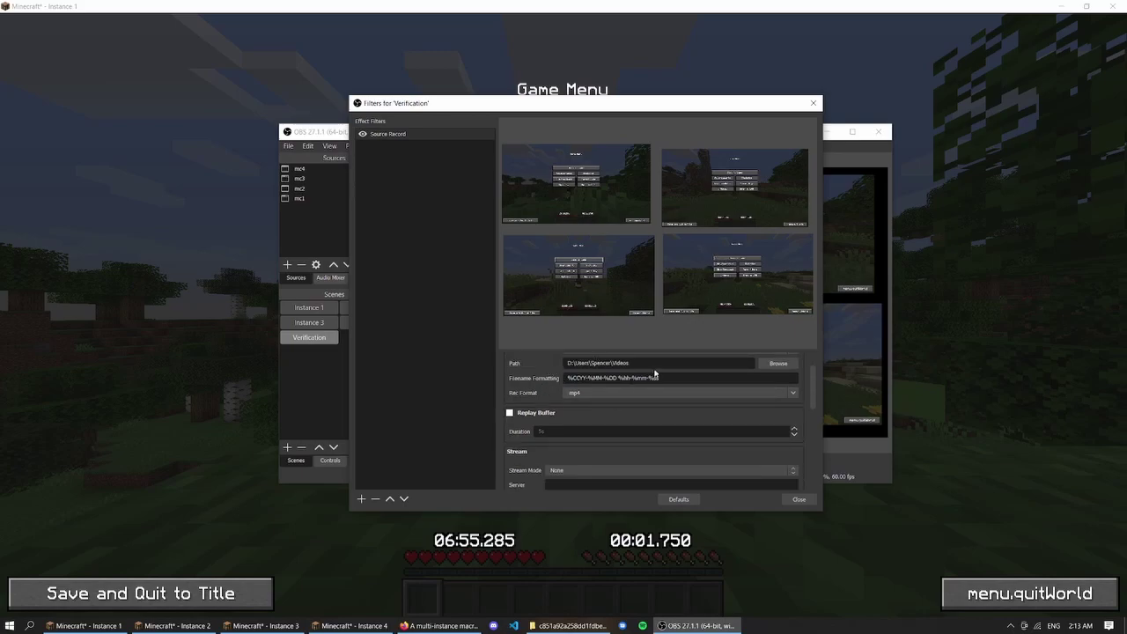
{"action": "scroll", "coordinate": [620, 392], "scroll_direction": "down", "scroll_amount": 4}
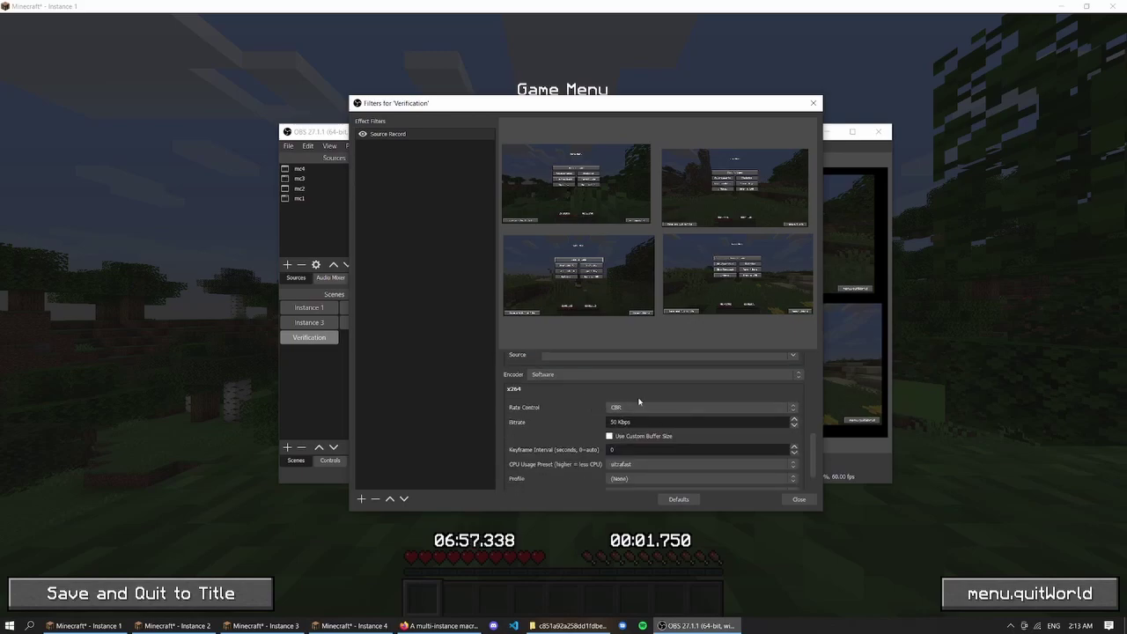
{"action": "scroll", "coordinate": [552, 433], "scroll_direction": "down", "scroll_amount": 3}
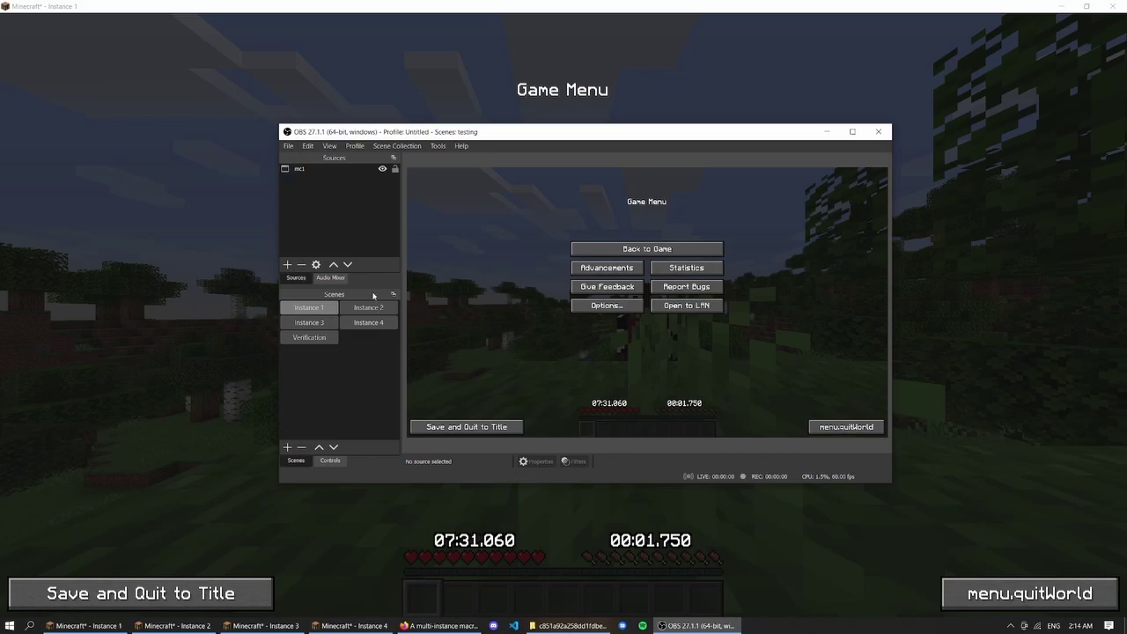
Step: Open the OBS hotkey settings beside the On-Screen Keyboard and locate the scene-switching hotkeys
{"action": "left_click", "coordinate": [287, 145]}
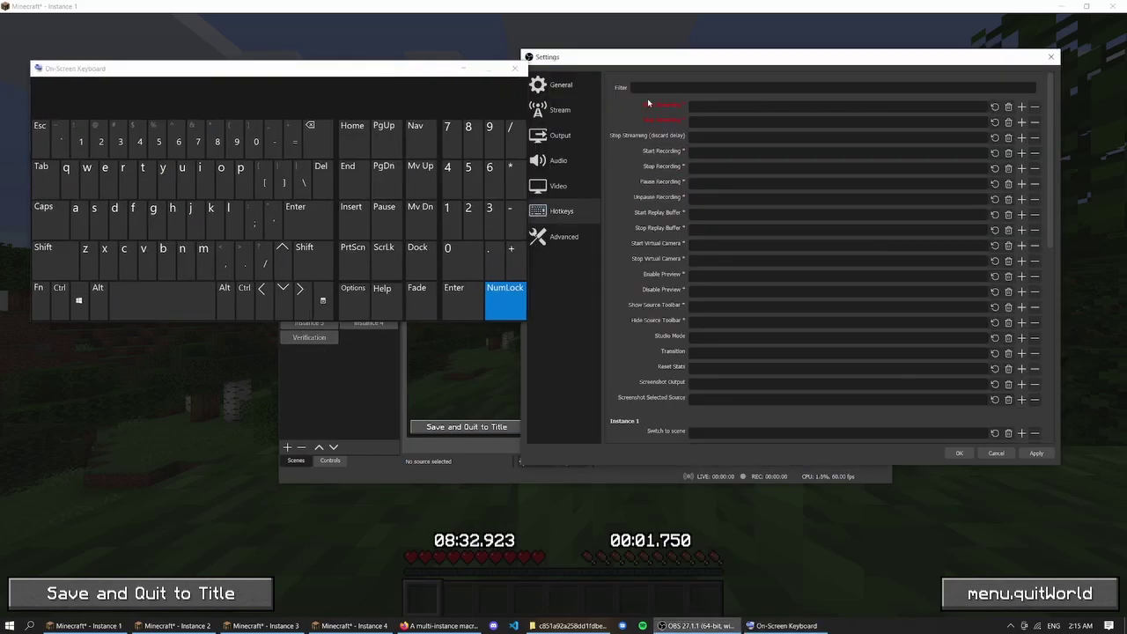
{"action": "left_click_drag", "start_coordinate": [649, 56], "coordinate": [672, 56]}
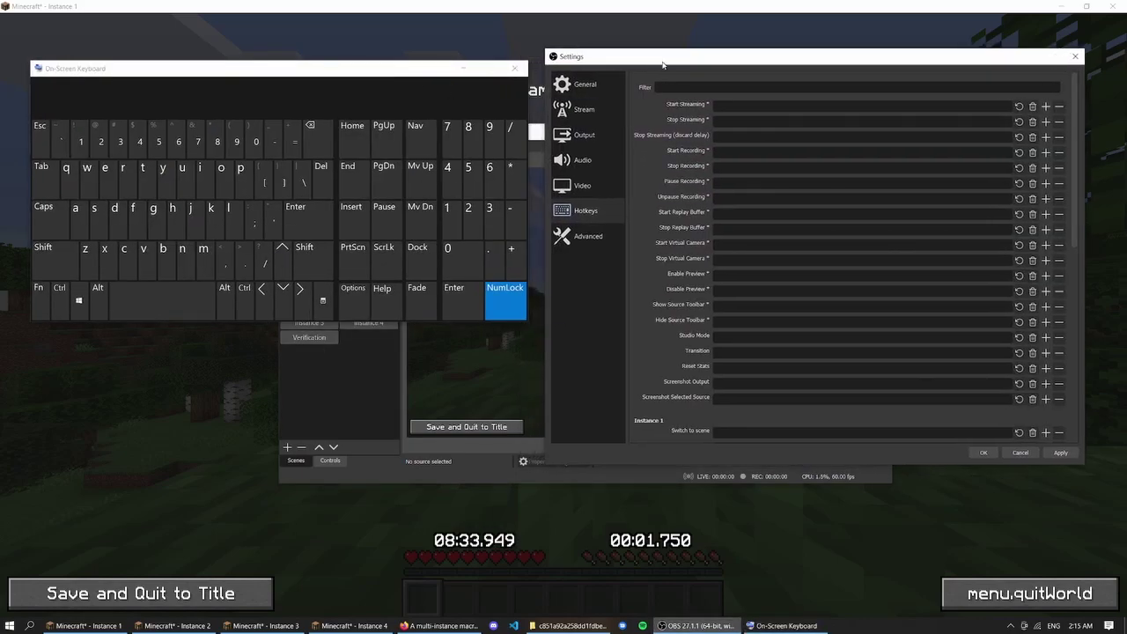
{"action": "scroll", "coordinate": [797, 260], "scroll_direction": "down", "scroll_amount": 5}
{"action": "scroll", "coordinate": [810, 229], "scroll_direction": "up", "scroll_amount": 4}
{"action": "scroll", "coordinate": [823, 199], "scroll_direction": "down", "scroll_amount": 4}
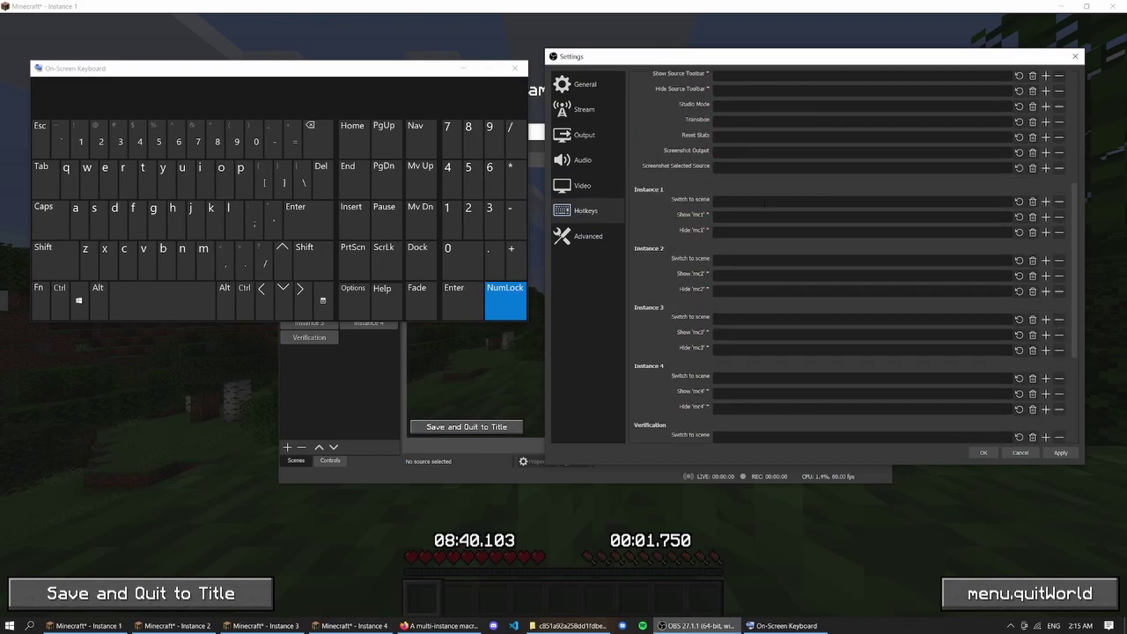
Step: Assign Num 1, Num 2, Num 3 and Num 4 as the switch-to-scene hotkeys for Instances 1 to 4 respectively
{"action": "left_click", "coordinate": [694, 200]}
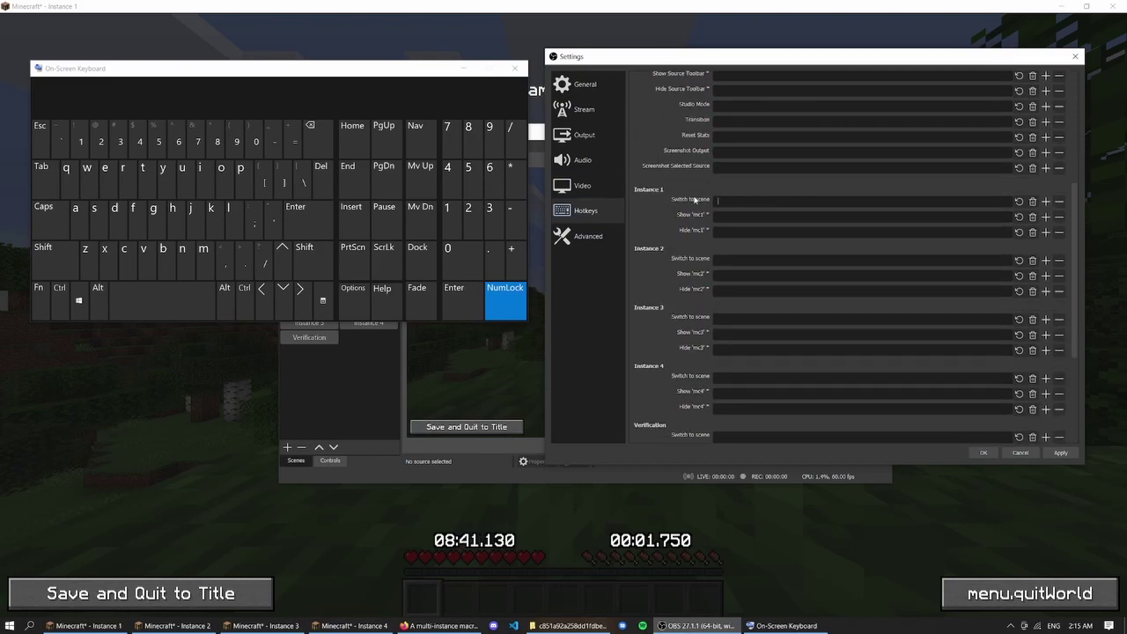
{"action": "left_click", "coordinate": [453, 213]}
{"action": "left_click", "coordinate": [469, 218]}
{"action": "left_click", "coordinate": [794, 318]}
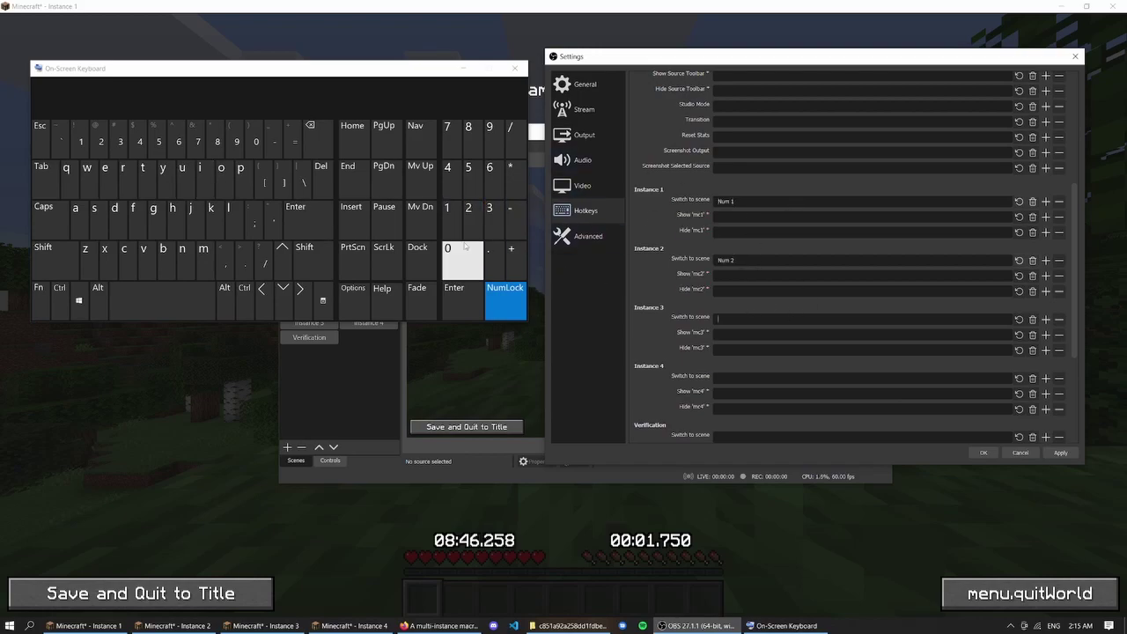
{"action": "left_click", "coordinate": [490, 212]}
{"action": "left_click", "coordinate": [745, 376]}
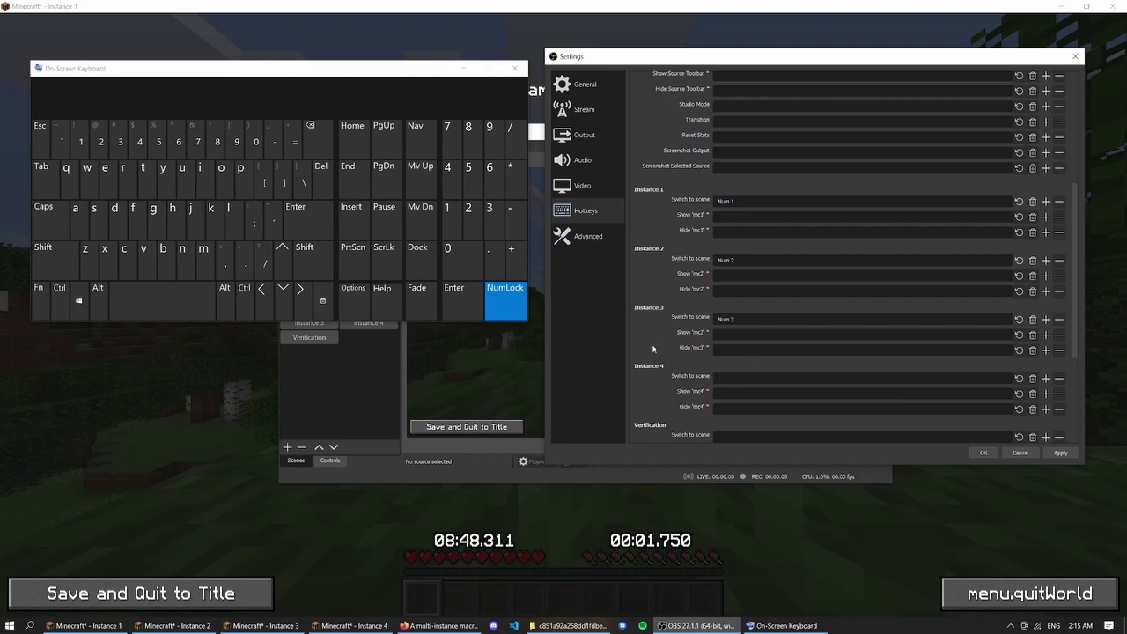
{"action": "left_click", "coordinate": [448, 166]}
{"action": "scroll", "coordinate": [708, 260], "scroll_direction": "down", "scroll_amount": 2}
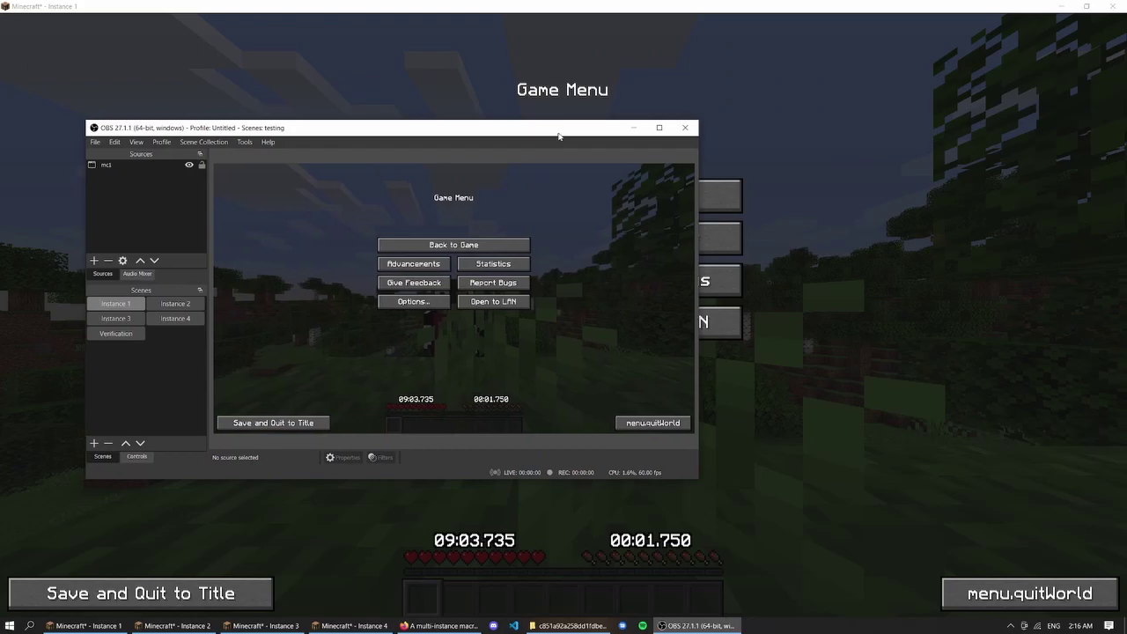
Step: Place OBS beside the Minecraft Instance 1 window, resume the paused game and change its camera perspective
{"action": "left_click_drag", "start_coordinate": [603, 133], "coordinate": [479, 100]}
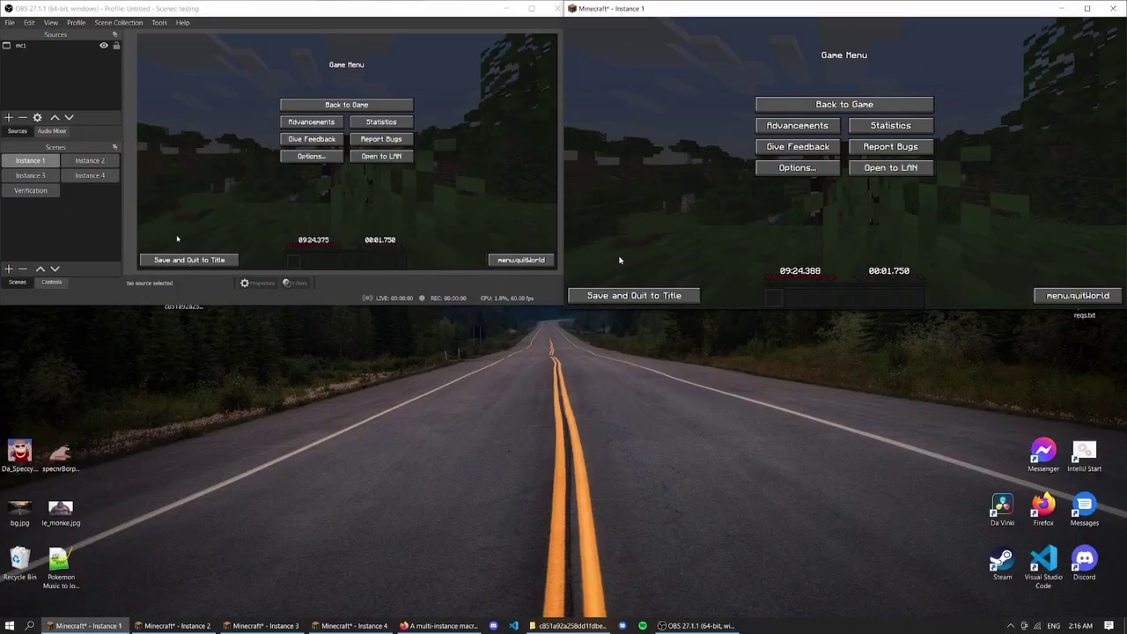
{"action": "key", "text": "Escape"}
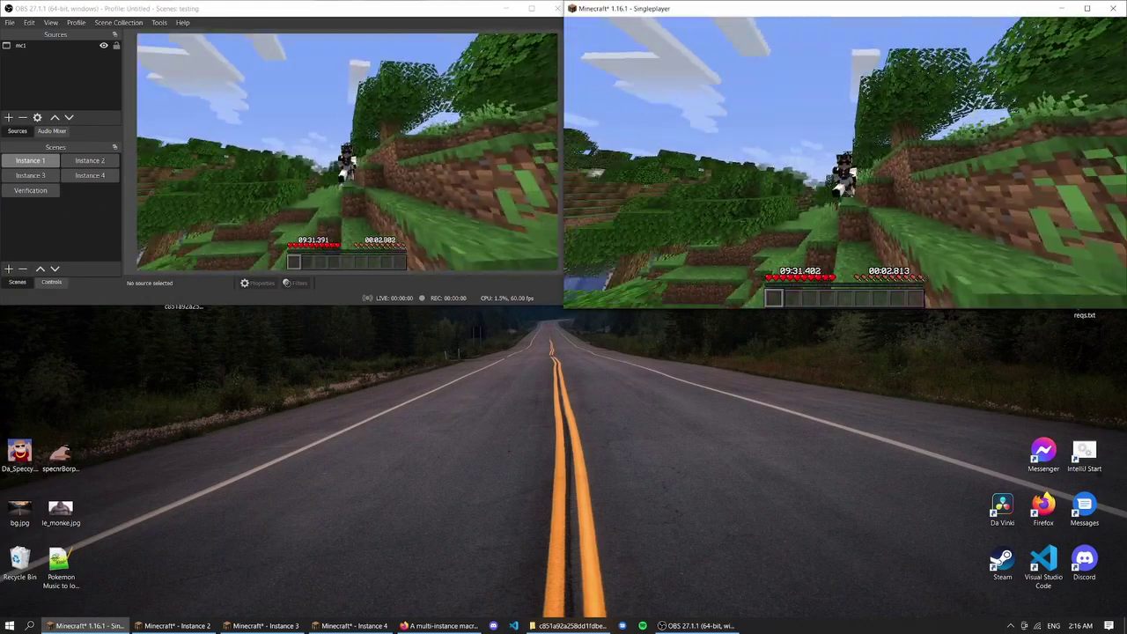
{"action": "key", "text": "F5"}
Step: Trigger the U reset hotkey repeatedly across the Minecraft instances to check that the OBS scene follows the active instance
{"action": "key", "text": "u"}
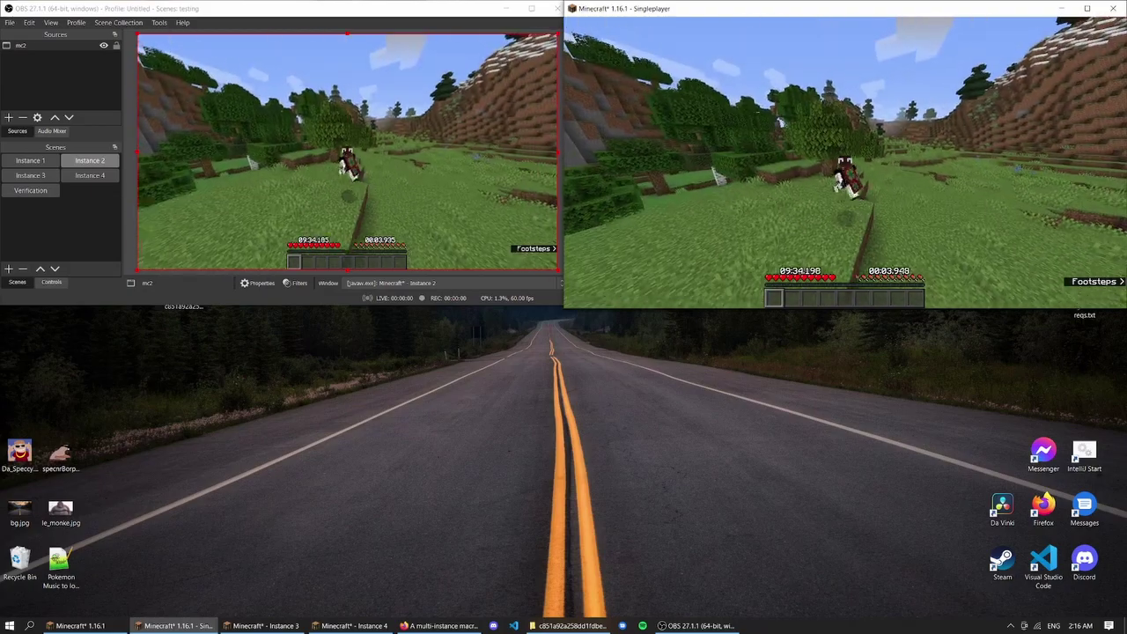
{"action": "key", "text": "u"}
{"action": "key", "text": "u"}
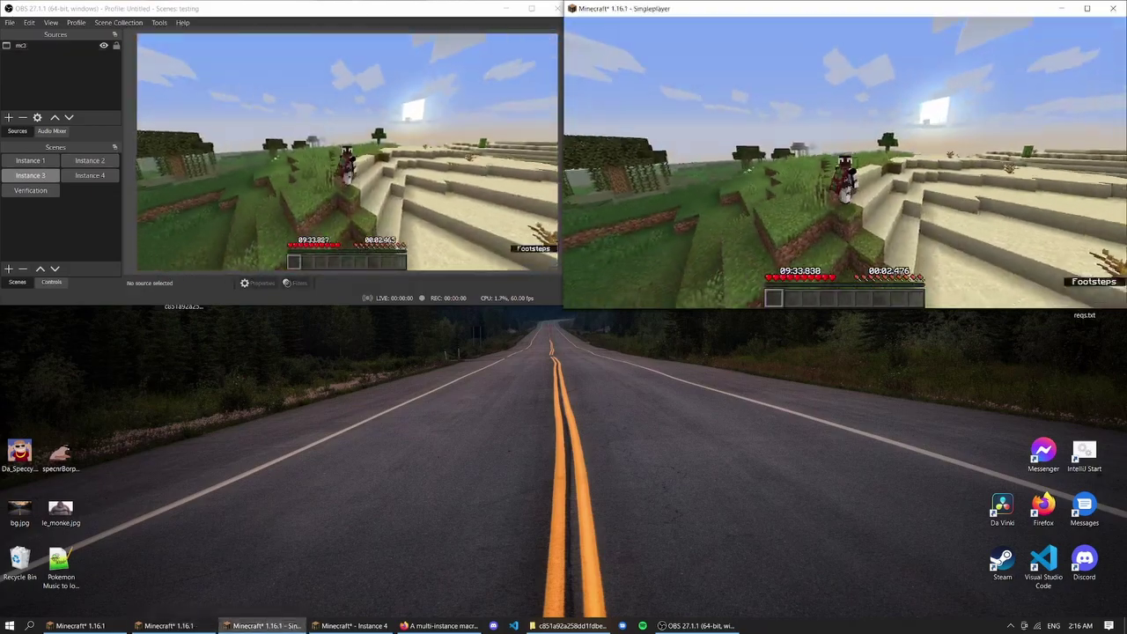
{"action": "key", "text": "u"}
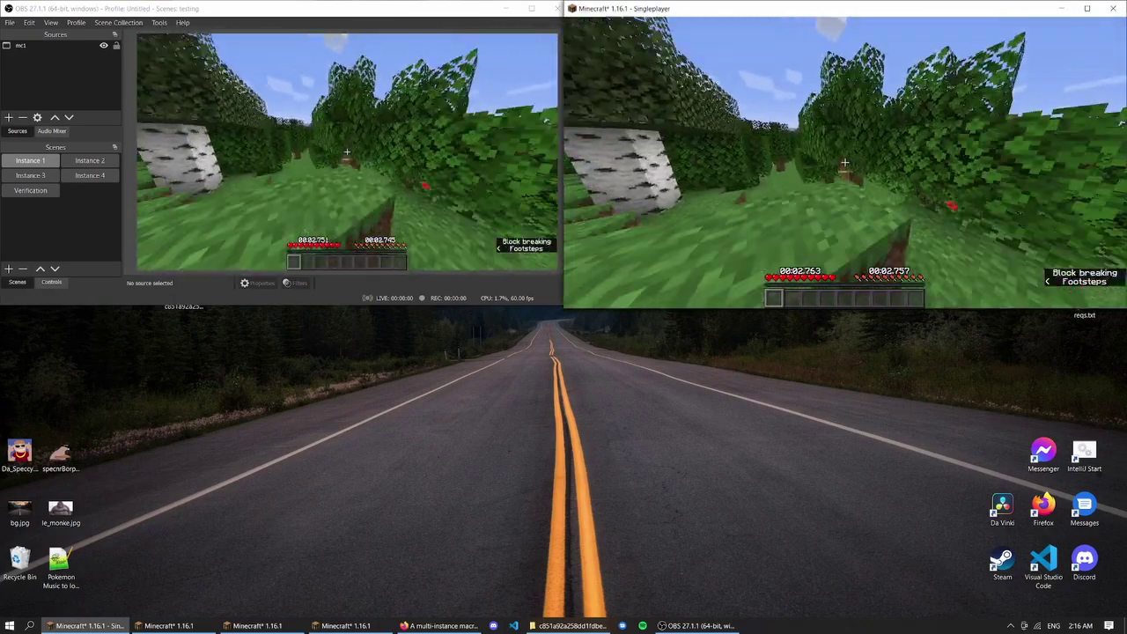
{"action": "key", "text": "u"}
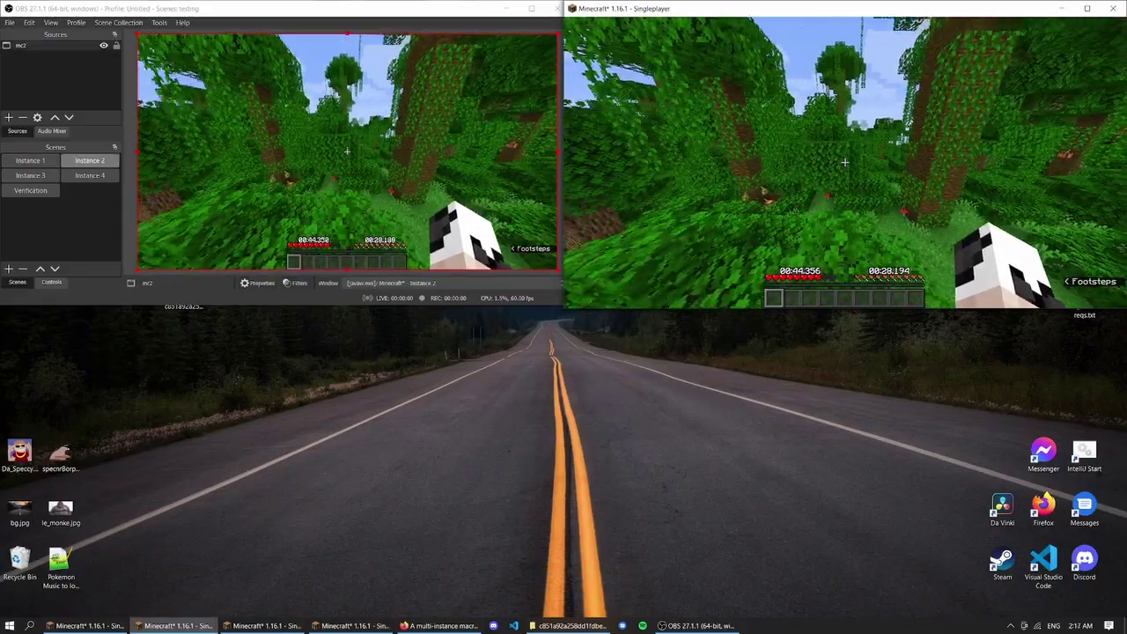
{"action": "key", "text": "u"}
{"action": "key", "text": "u"}
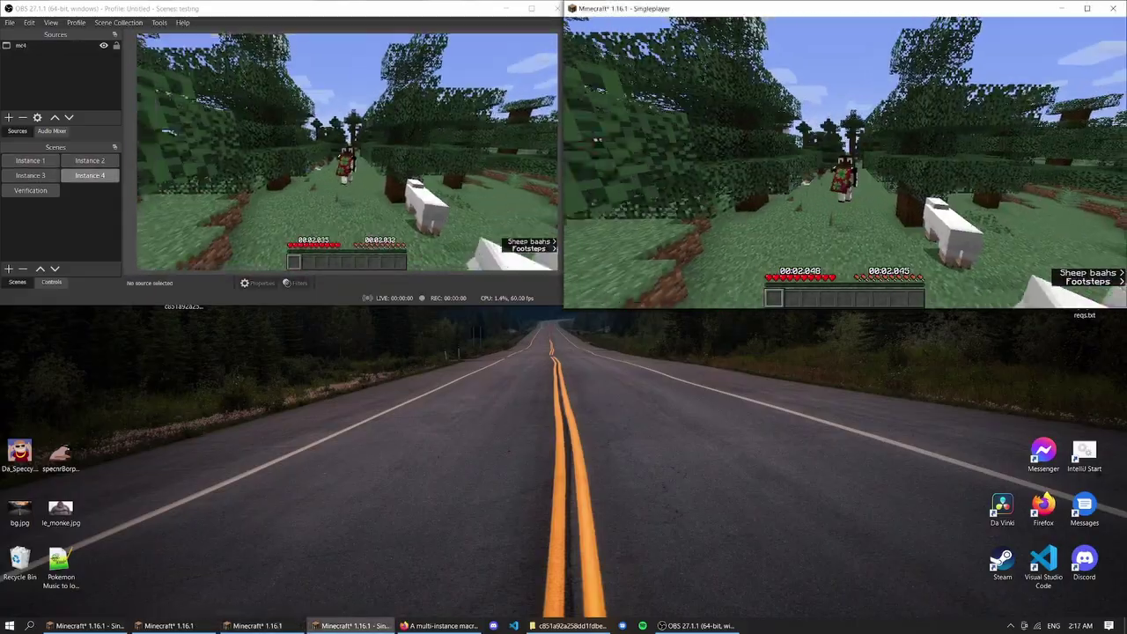
Step: Pause the Minecraft game and switch to the browser's MultiResetWall repository page on GitHub
{"action": "key", "text": "Escape"}
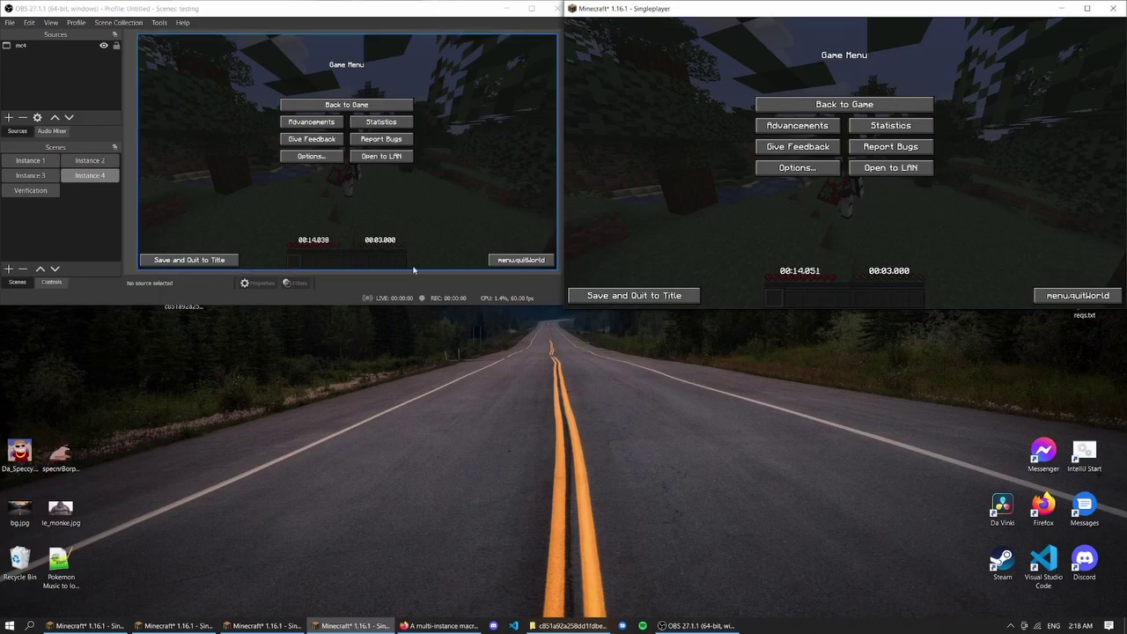
{"action": "left_click", "coordinate": [75, 214]}
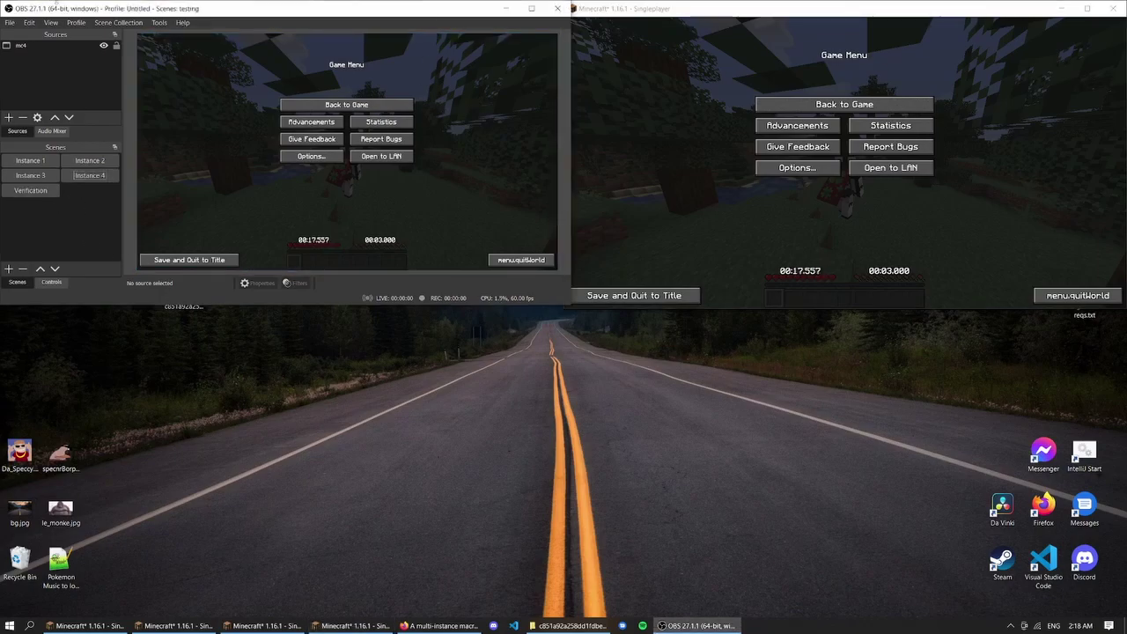
{"action": "left_click", "coordinate": [440, 625]}
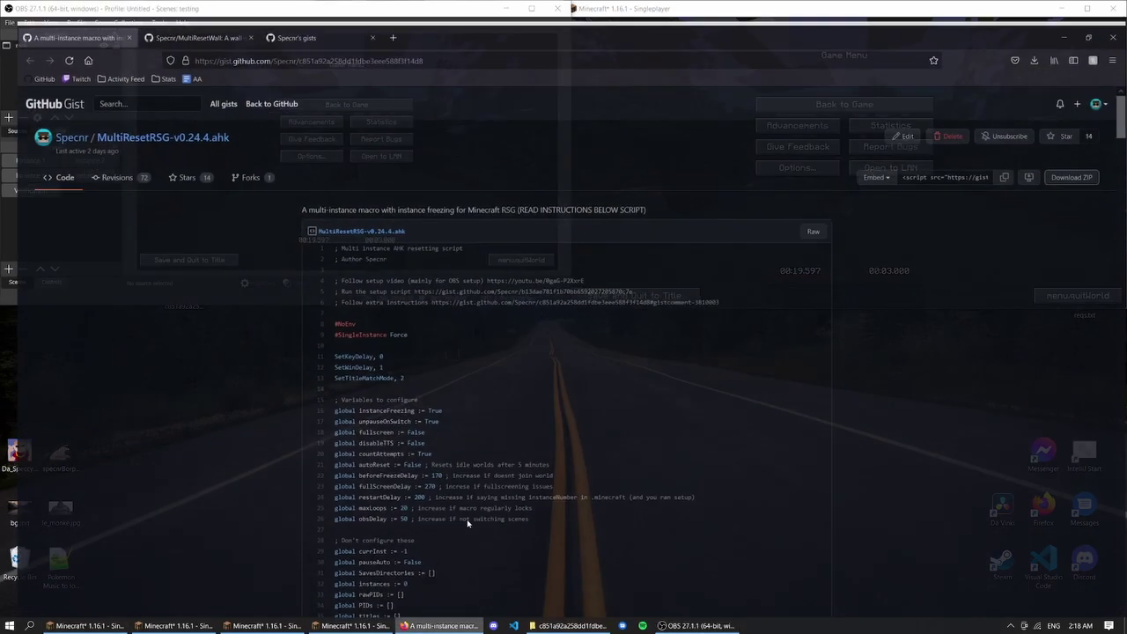
{"action": "left_click", "coordinate": [304, 11]}
{"action": "left_click", "coordinate": [205, 11]}
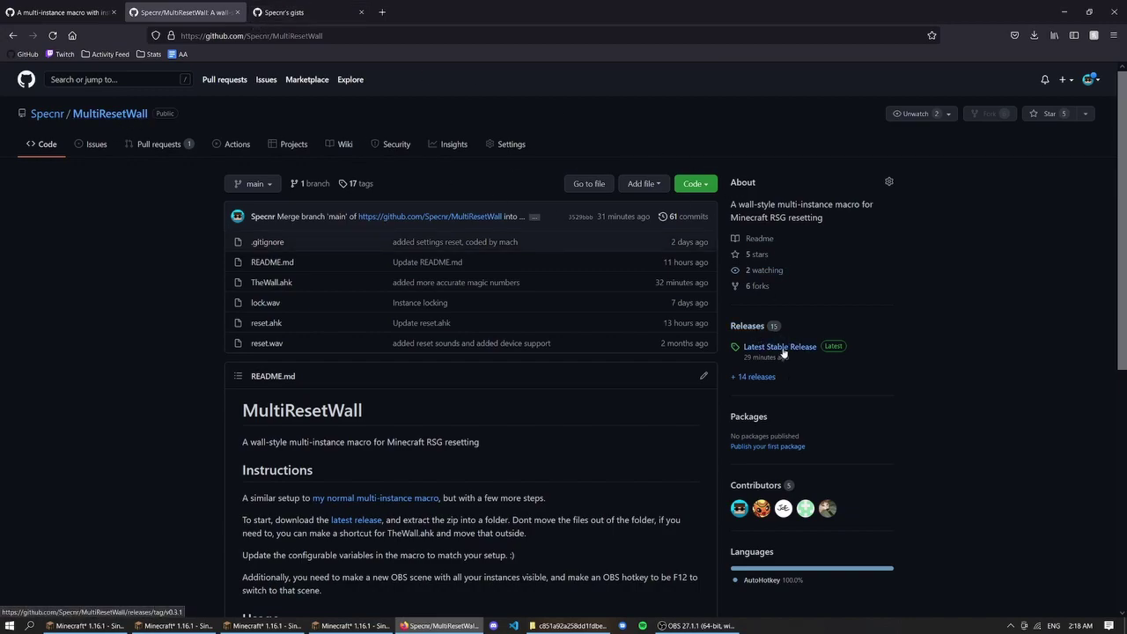
Step: Open the latest stable release of MultiResetWall, v0.3.1, and download TheWall.zip
{"action": "left_click", "coordinate": [748, 326]}
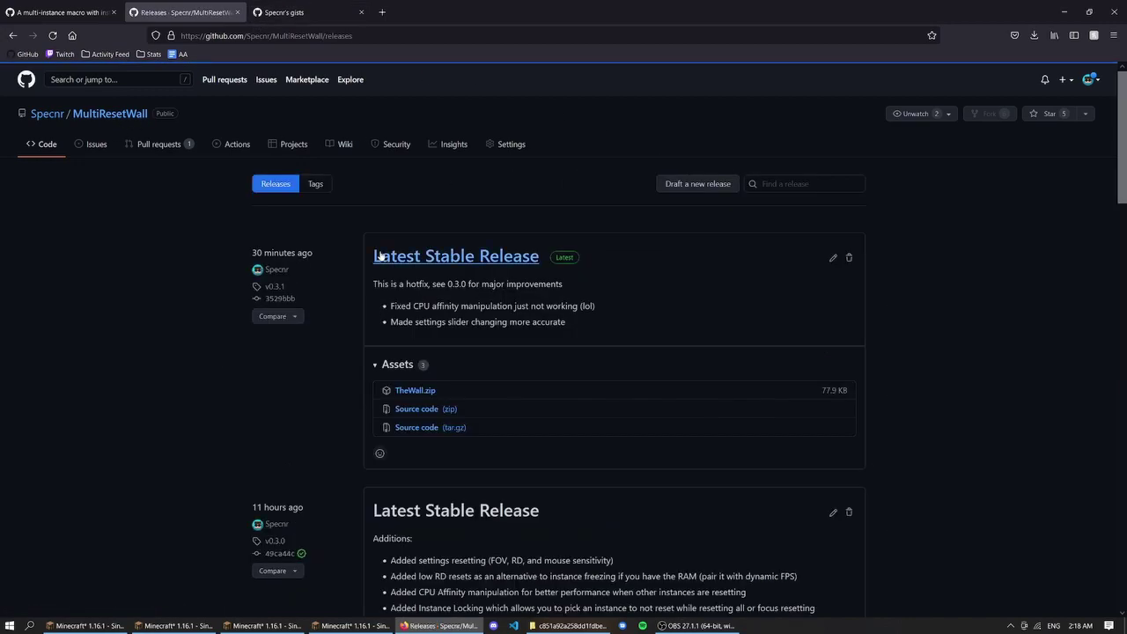
{"action": "left_click", "coordinate": [428, 256]}
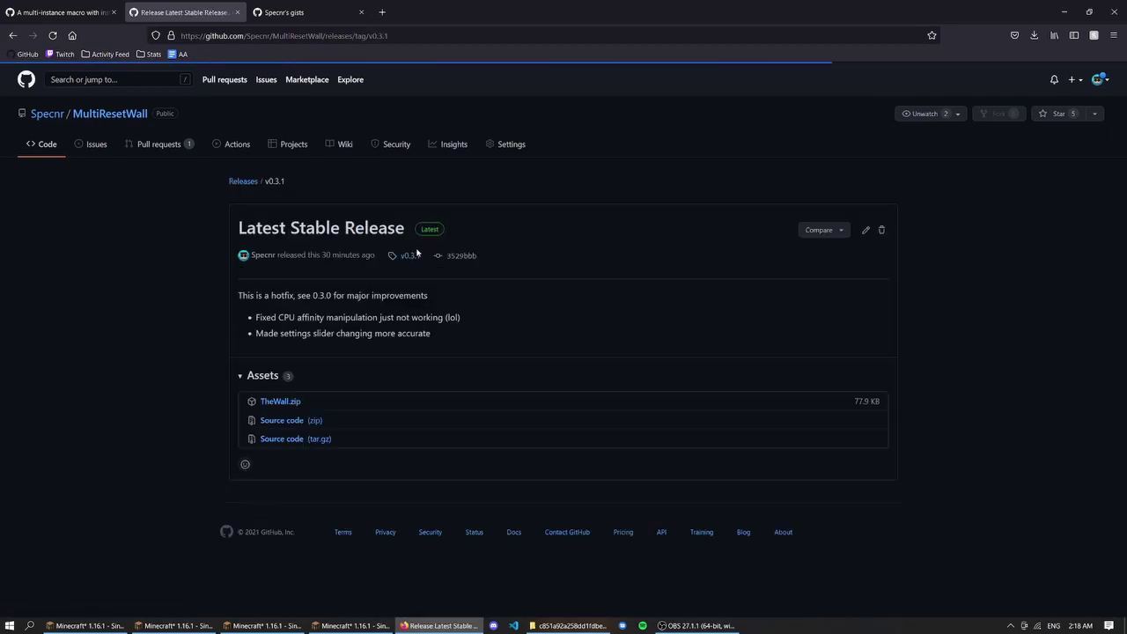
{"action": "left_click", "coordinate": [290, 402]}
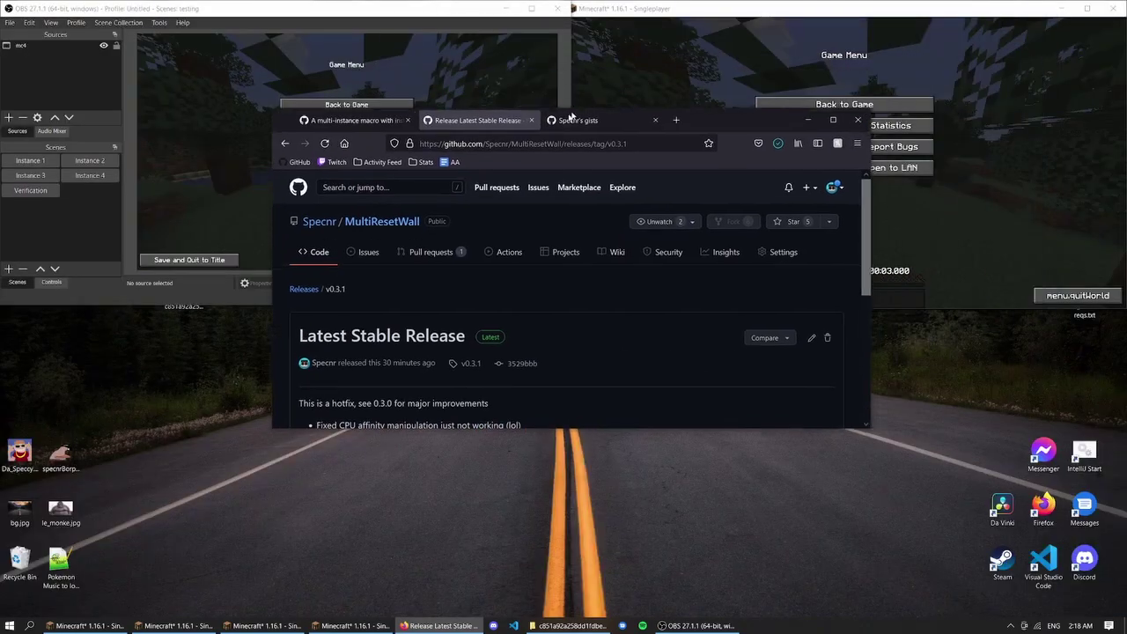
Step: Place the downloaded TheWall.zip on the desktop, extract it and open the TheWall folder
{"action": "key", "text": "super+Down"}
{"action": "left_click", "coordinate": [772, 147]}
{"action": "scroll", "coordinate": [529, 396], "scroll_direction": "down", "scroll_amount": 2}
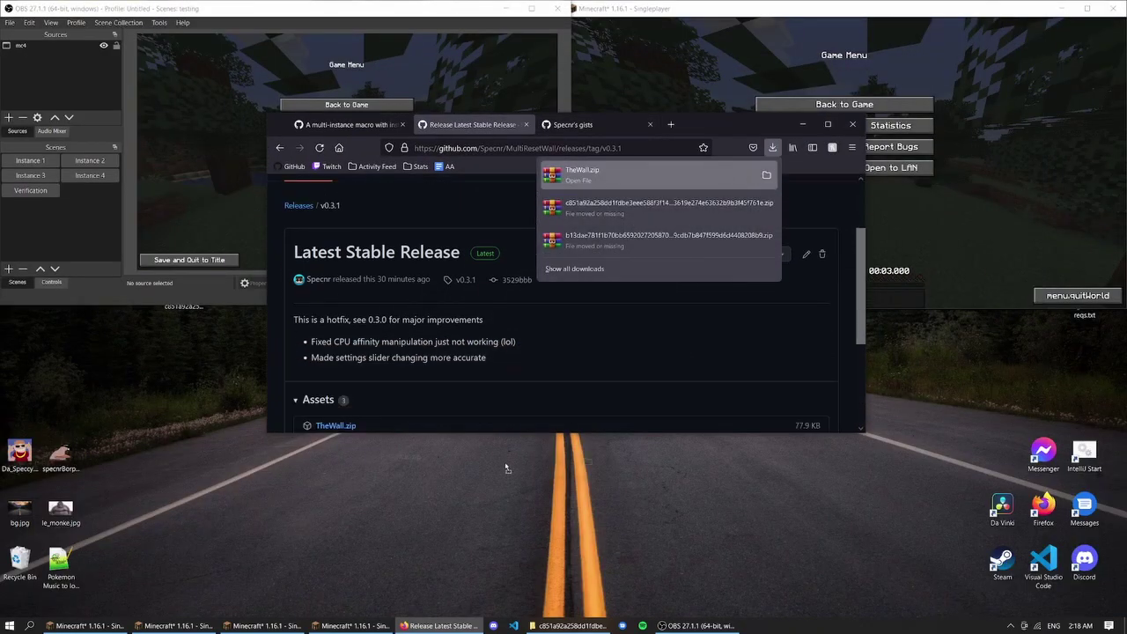
{"action": "left_click", "coordinate": [853, 124]}
{"action": "double_click", "coordinate": [546, 452]}
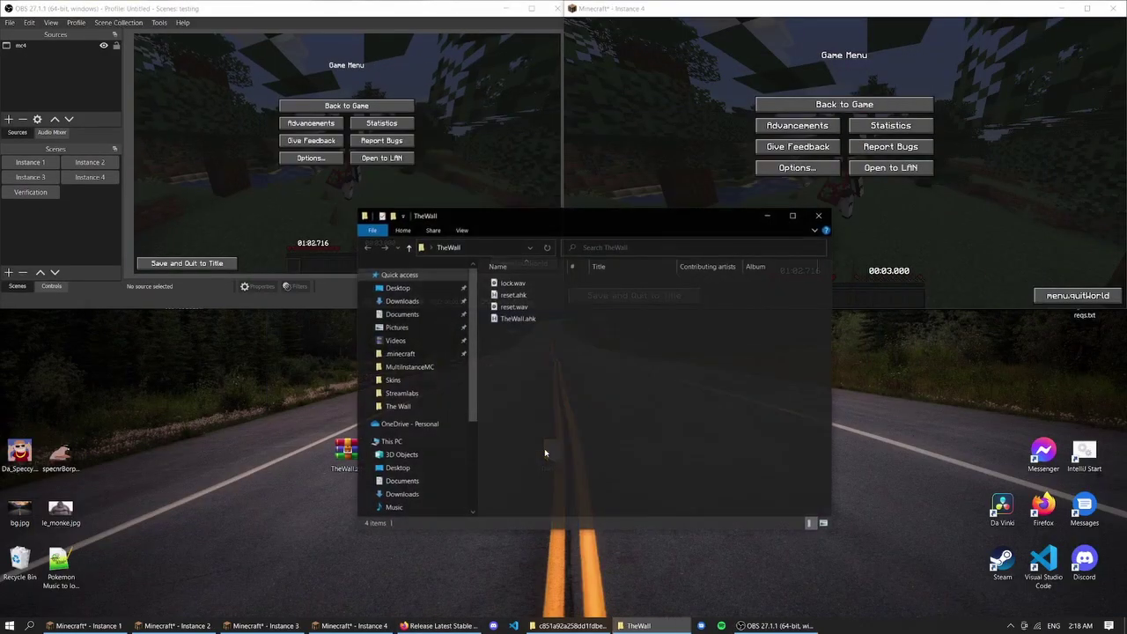
Step: Open the TheWall.ahk script from the extracted folder for editing in Notepad++
{"action": "left_click", "coordinate": [520, 318]}
{"action": "right_click", "coordinate": [528, 317]}
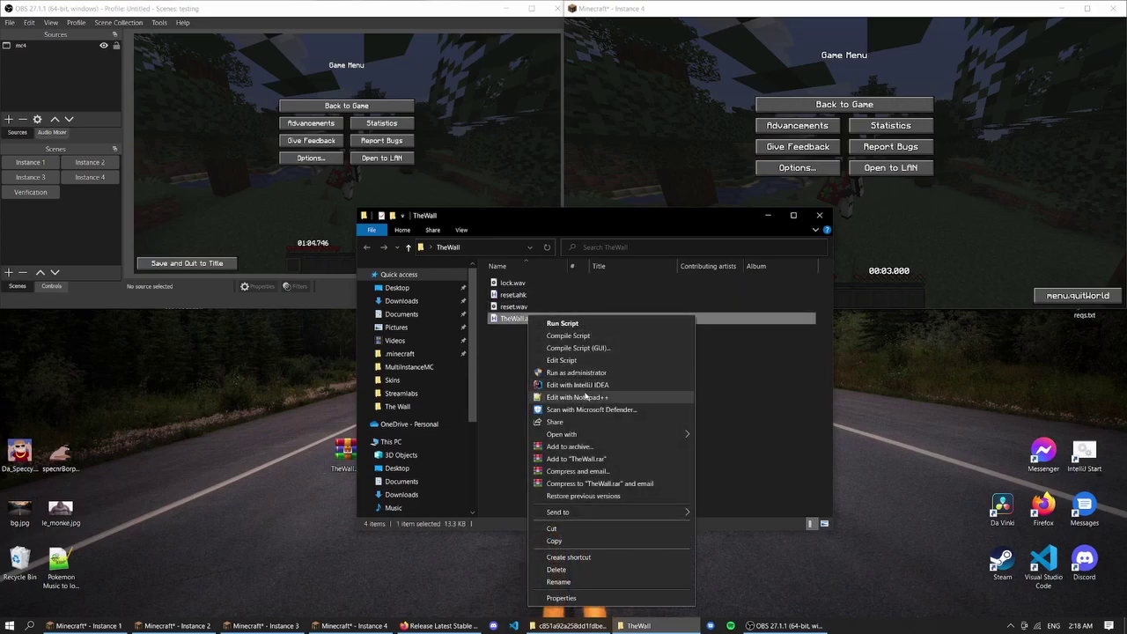
{"action": "left_click", "coordinate": [585, 397]}
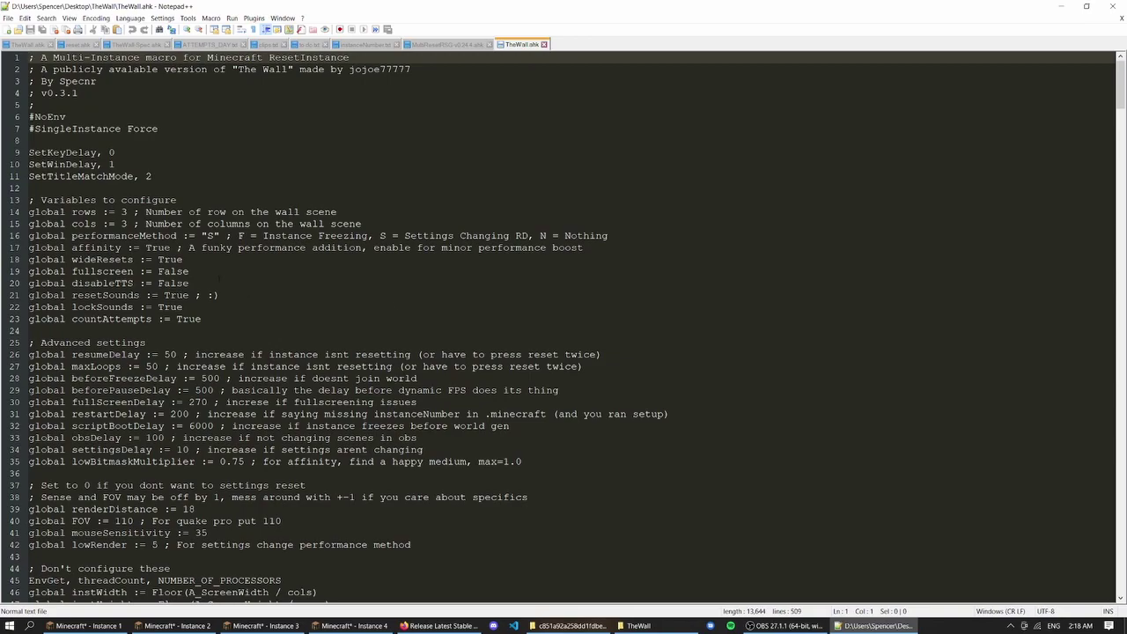
Step: Shrink the script editor to sit beside OBS and show the Verification scene for its instance grid layout
{"action": "left_click_drag", "start_coordinate": [576, 7], "coordinate": [740, 77]}
{"action": "left_click", "coordinate": [34, 194]}
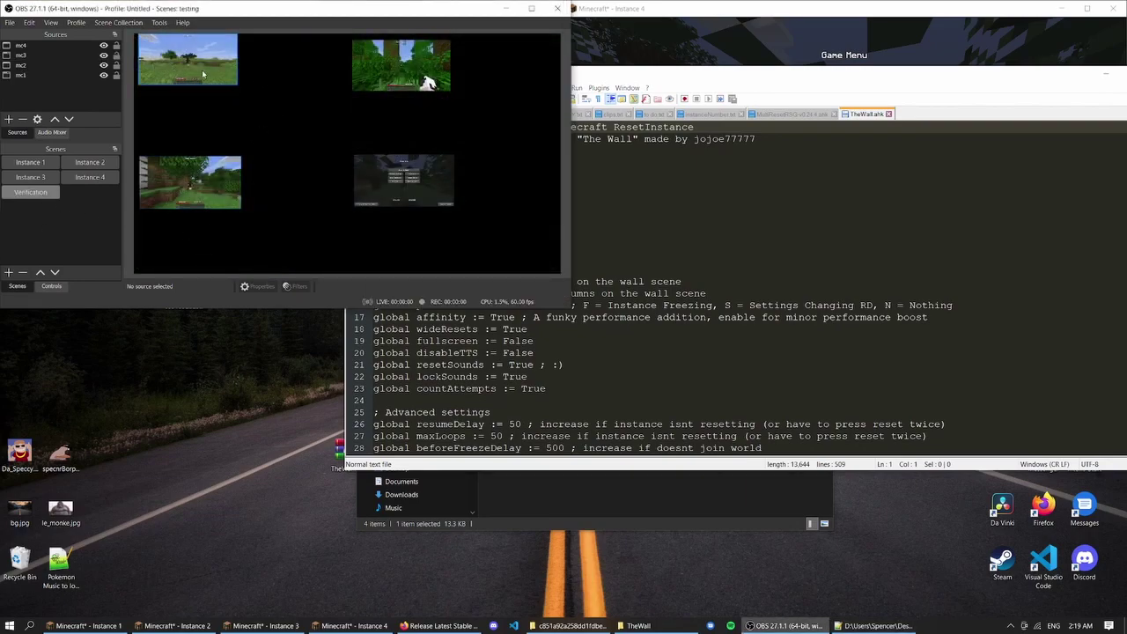
{"action": "left_click", "coordinate": [745, 87]}
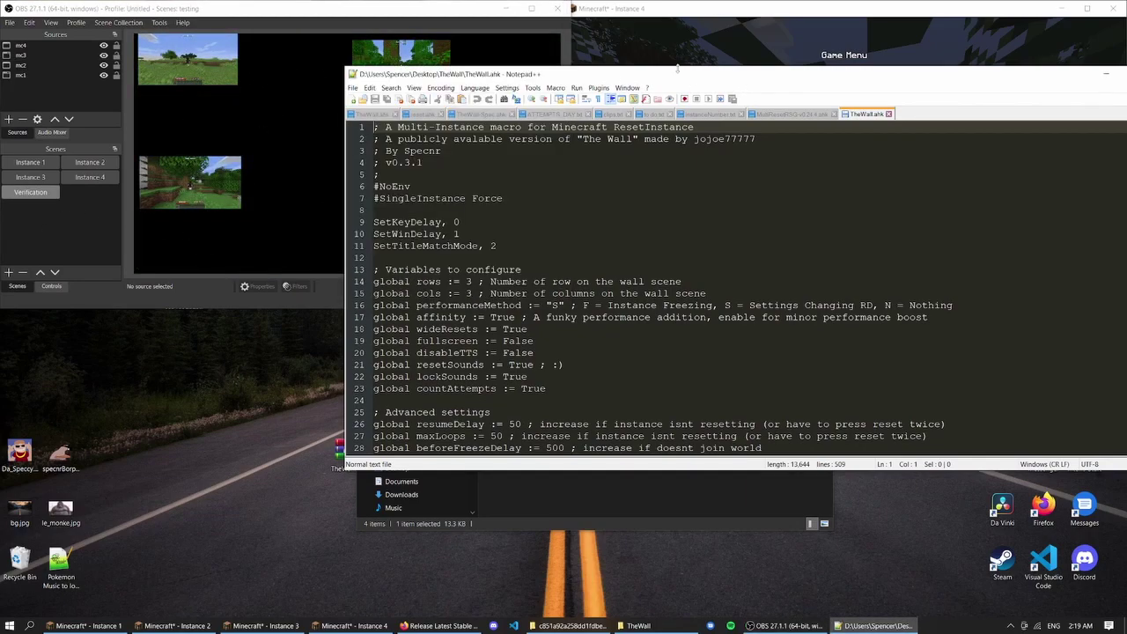
Step: Set both the rows and cols variables in TheWall.ahk to 2 and save the script
{"action": "double_click", "coordinate": [467, 281]}
{"action": "type", "text": "2"}
{"action": "key", "text": "Down"}
{"action": "key", "text": "BackSpace"}
{"action": "type", "text": "2"}
{"action": "key", "text": "ctrl+s"}
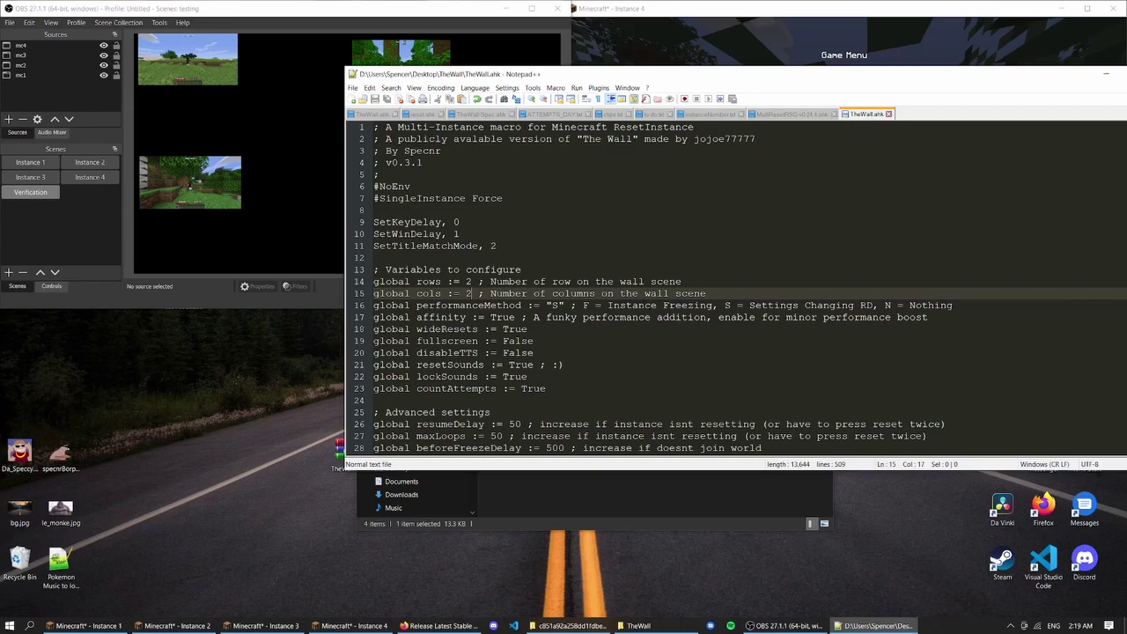
Step: Examine the configurable variables in TheWall.ahk from performanceMethod and its F, S and N options through countAttempts
{"action": "left_click_drag", "start_coordinate": [725, 305], "coordinate": [875, 305]}
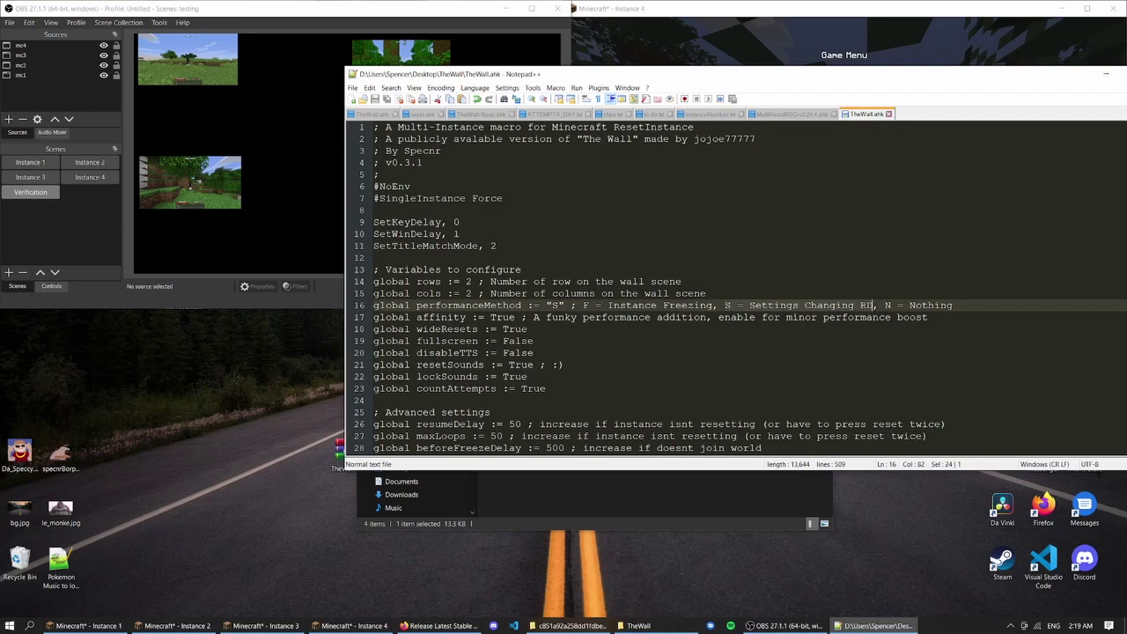
{"action": "left_click", "coordinate": [929, 317]}
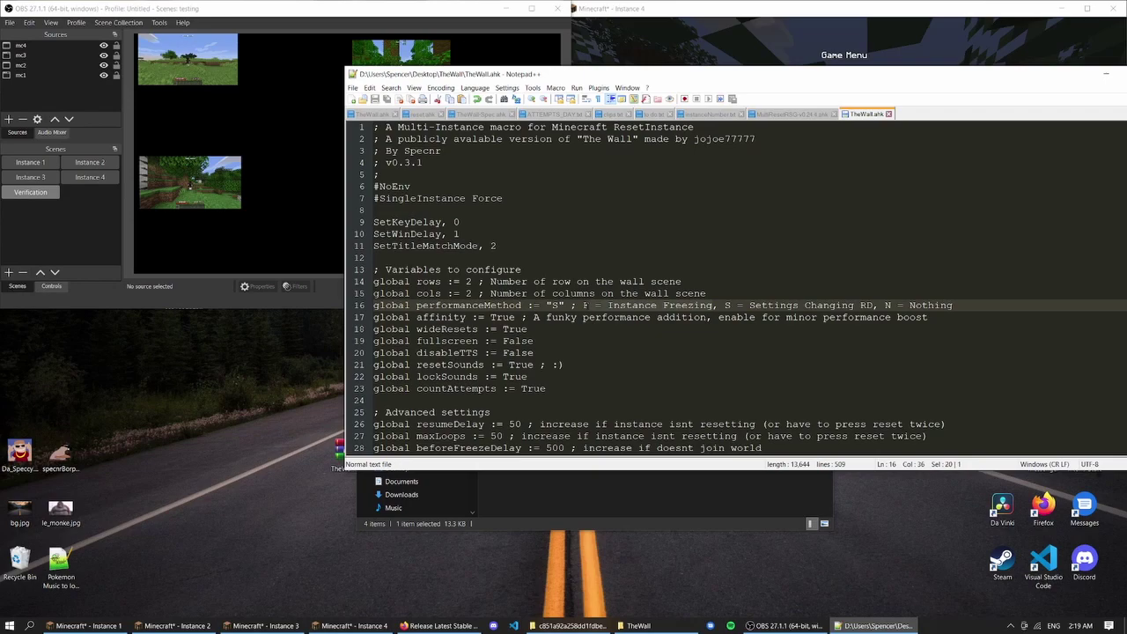
{"action": "left_click", "coordinate": [836, 317]}
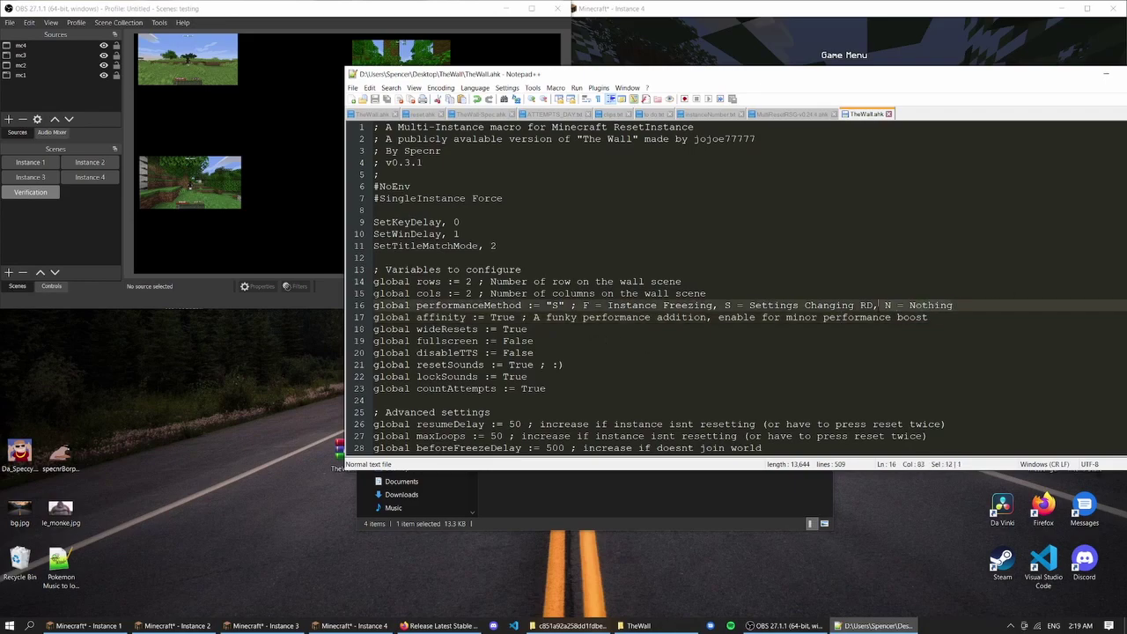
{"action": "left_click", "coordinate": [995, 317]}
{"action": "left_click", "coordinate": [808, 306]}
{"action": "double_click", "coordinate": [442, 317]}
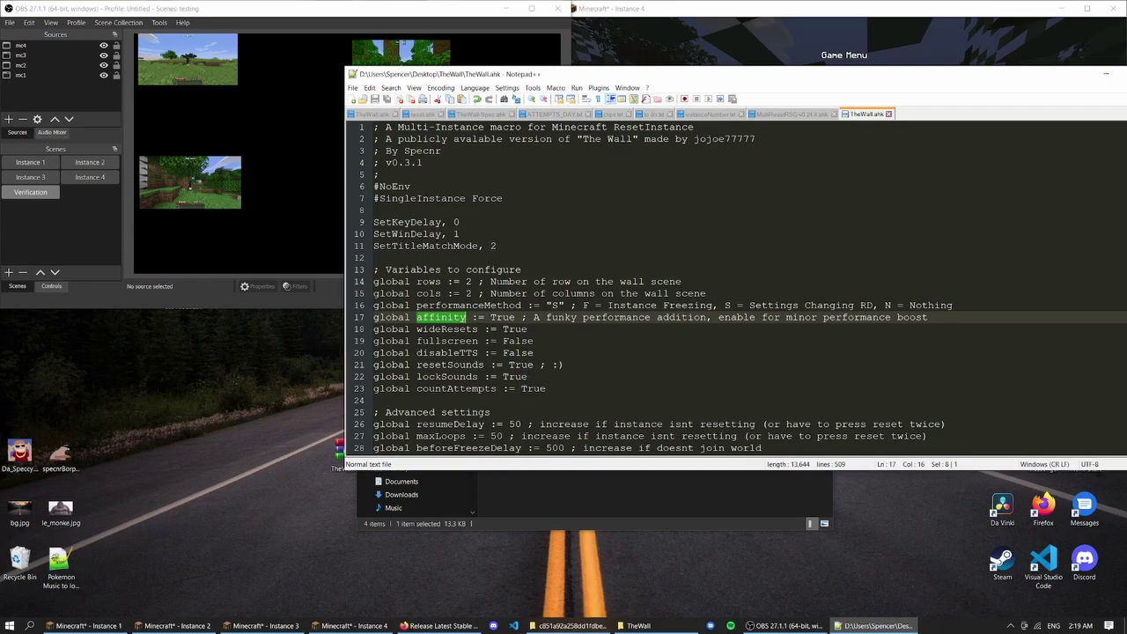
{"action": "left_click", "coordinate": [627, 332]}
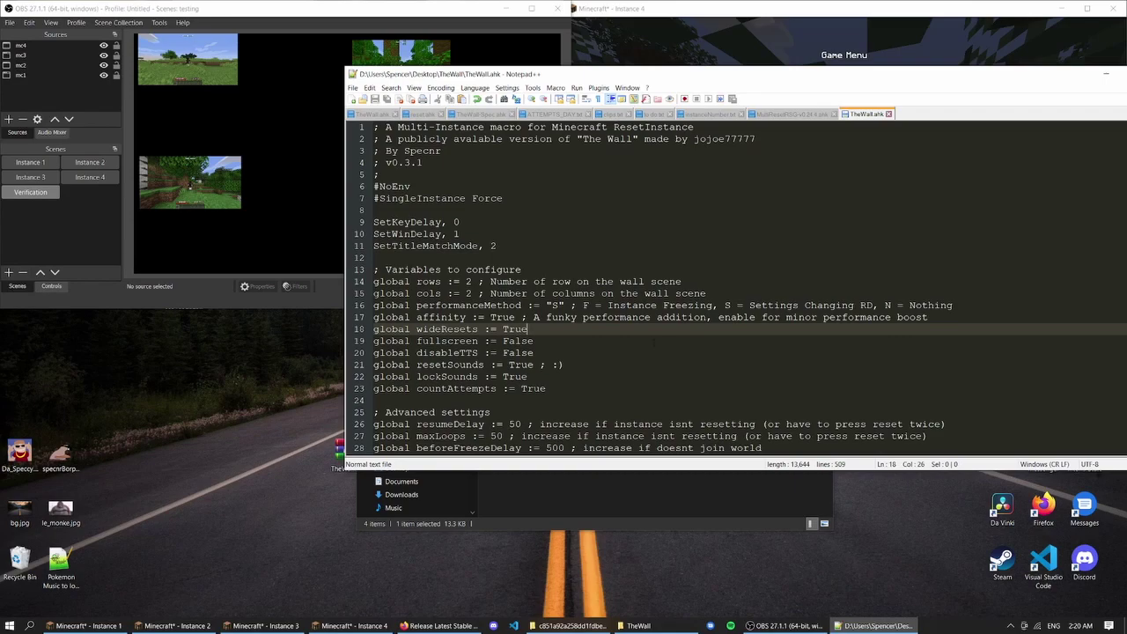
{"action": "key", "text": "Down"}
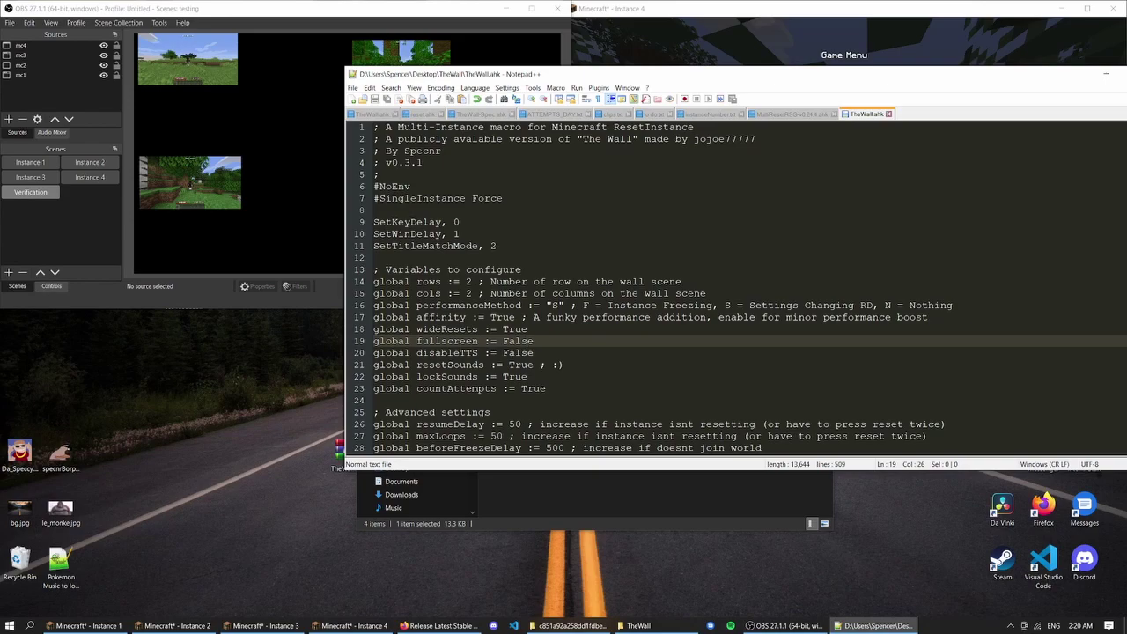
{"action": "double_click", "coordinate": [458, 364]}
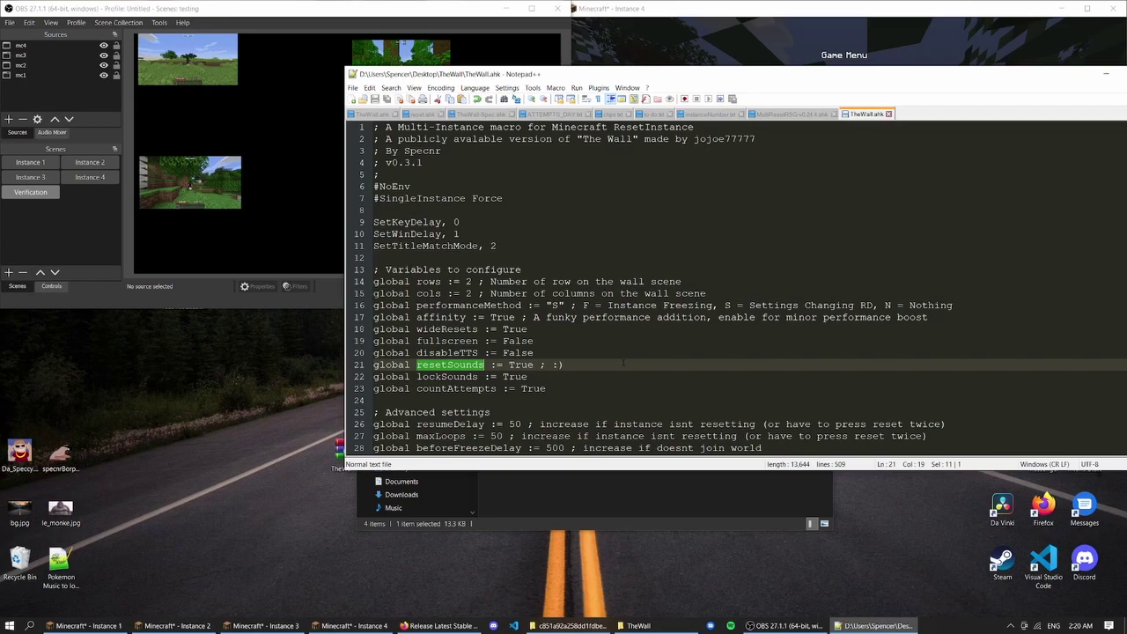
{"action": "left_click", "coordinate": [579, 375]}
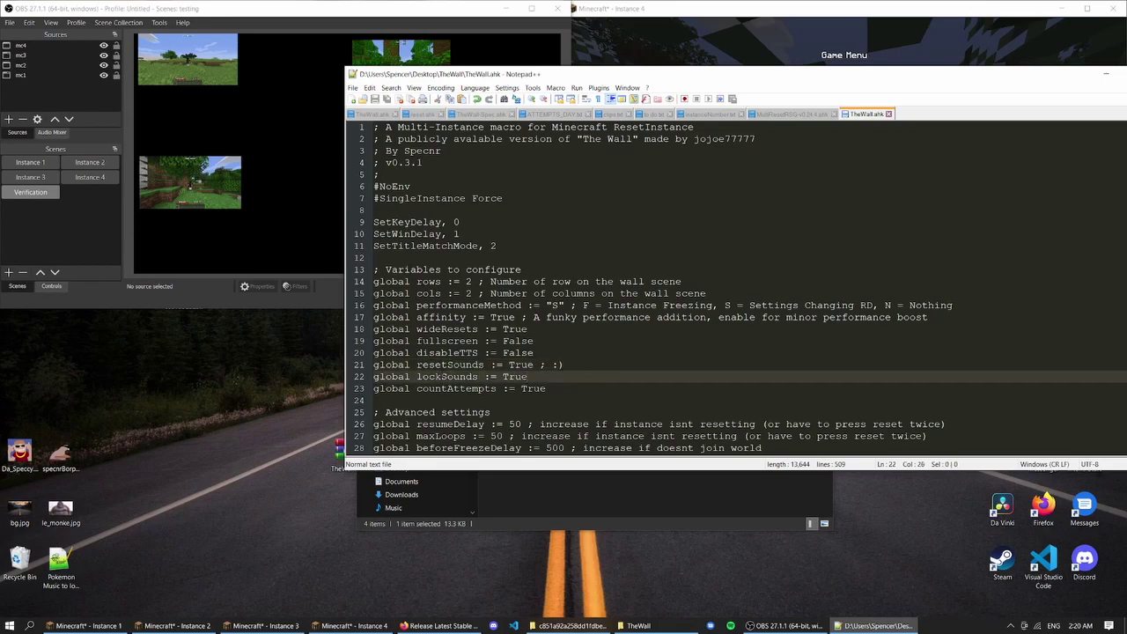
{"action": "double_click", "coordinate": [443, 377]}
{"action": "left_click", "coordinate": [552, 377]}
{"action": "left_click", "coordinate": [573, 389]}
{"action": "double_click", "coordinate": [465, 390]}
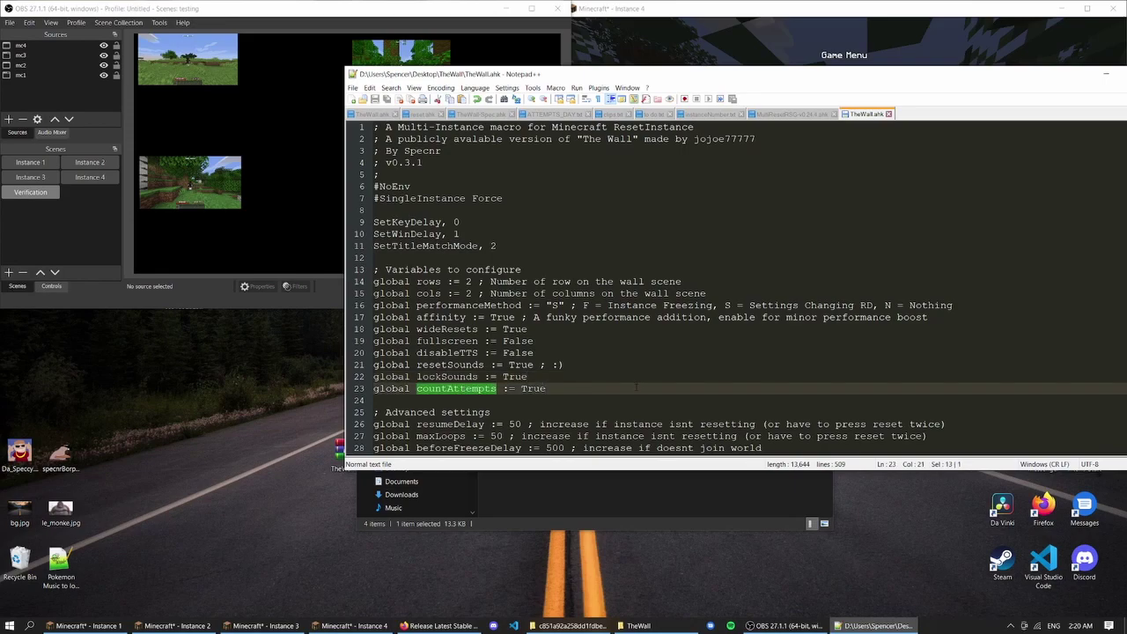
Step: Examine the advanced settings resumeDelay, maxLoops, beforeFreezeDelay and beforePauseDelay and their comments
{"action": "scroll", "coordinate": [622, 392], "scroll_direction": "down", "scroll_amount": 5}
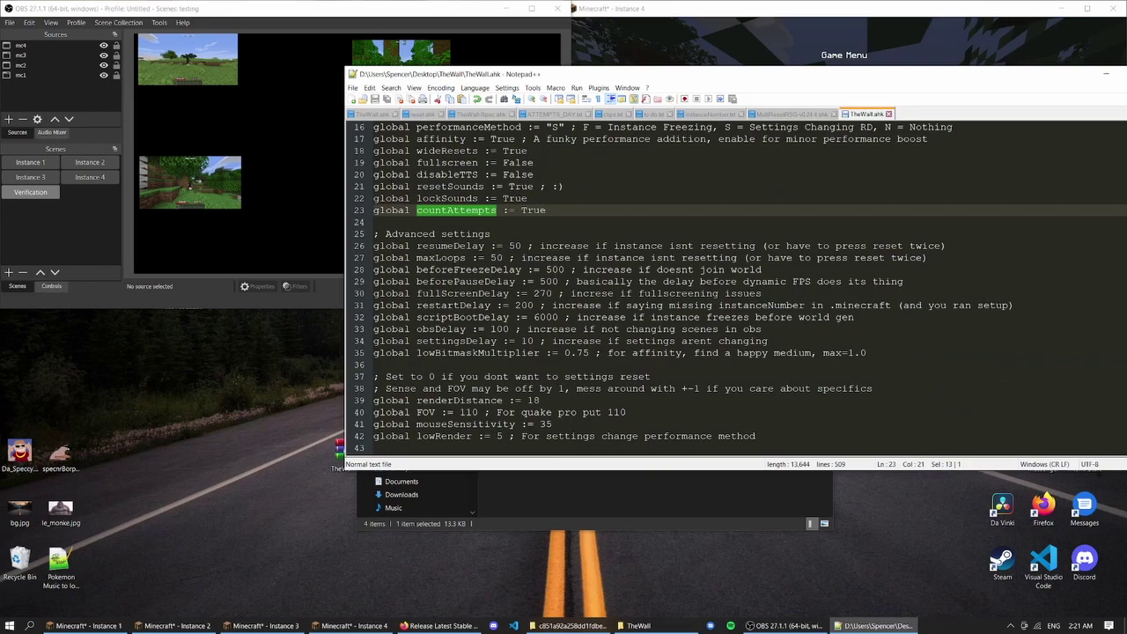
{"action": "double_click", "coordinate": [459, 248]}
{"action": "scroll", "coordinate": [736, 289], "scroll_direction": "up", "scroll_amount": 3}
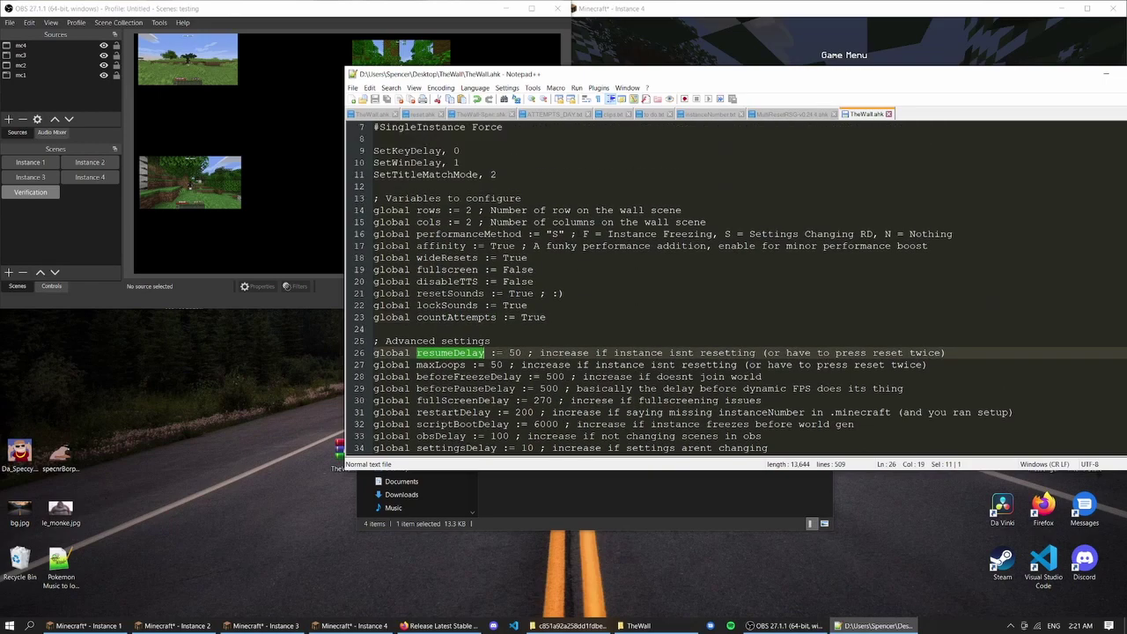
{"action": "scroll", "coordinate": [612, 261], "scroll_direction": "down", "scroll_amount": 2}
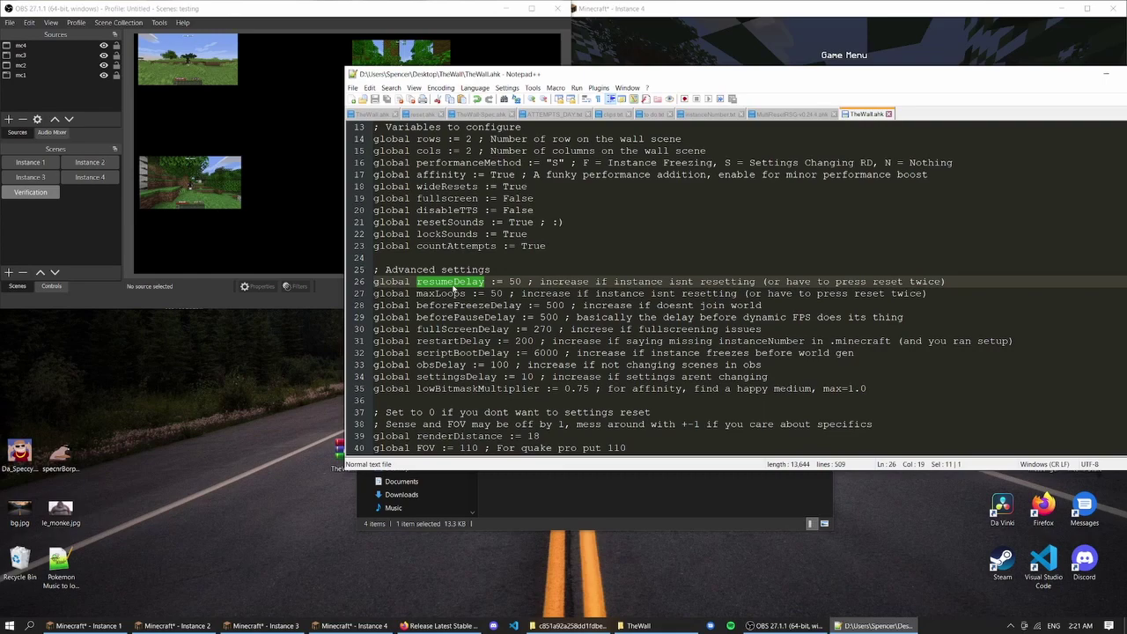
{"action": "double_click", "coordinate": [445, 294]}
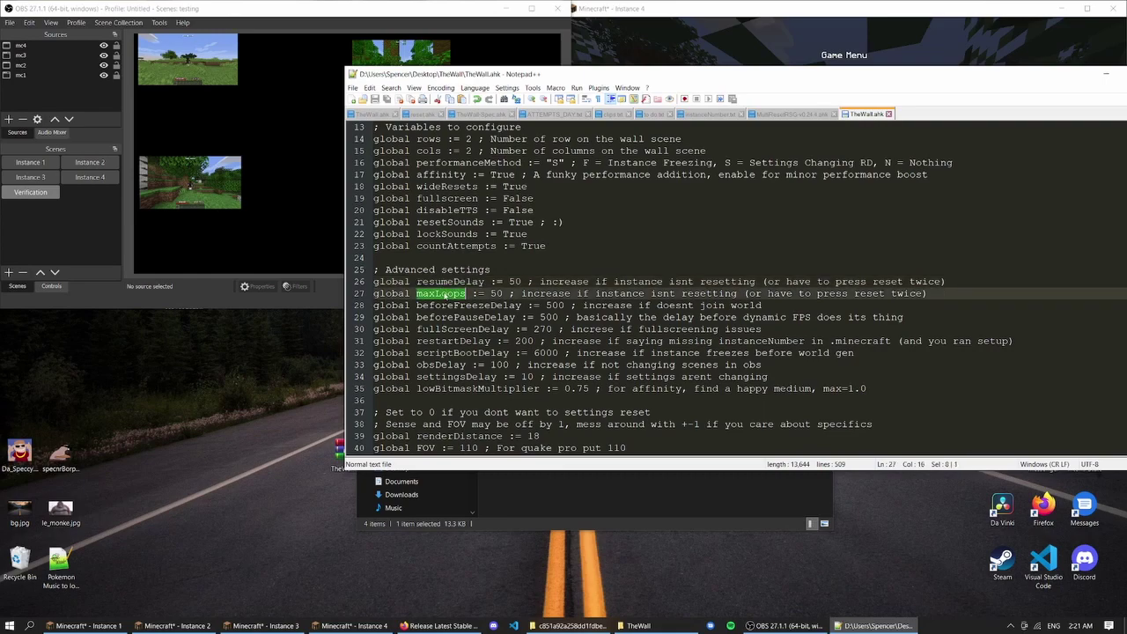
{"action": "double_click", "coordinate": [496, 307]}
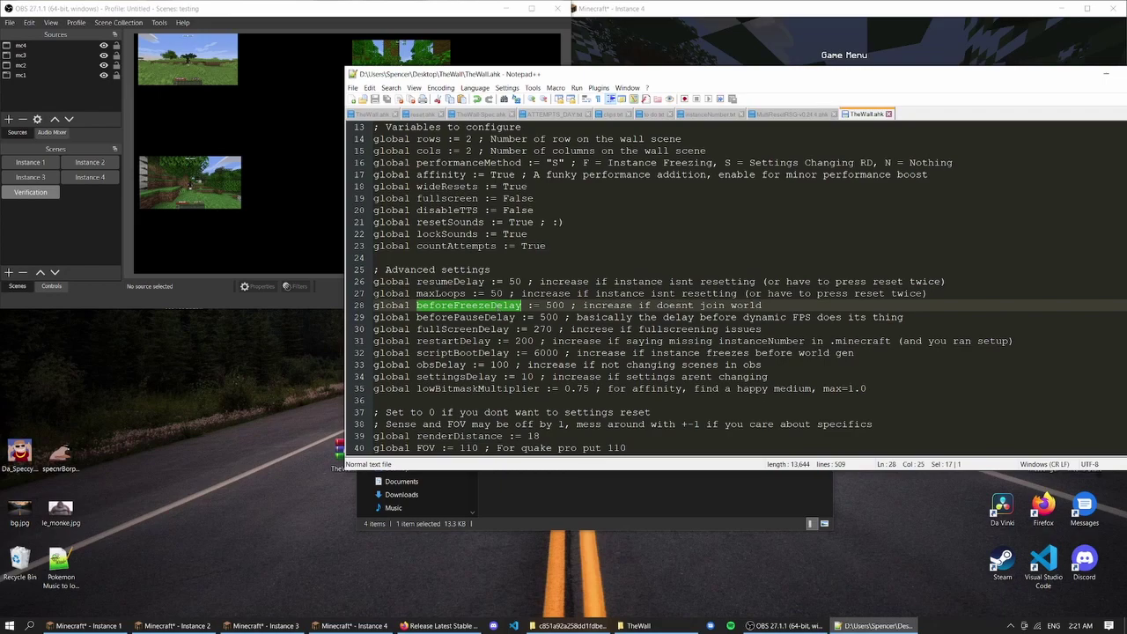
{"action": "double_click", "coordinate": [467, 317]}
{"action": "scroll", "coordinate": [951, 340], "scroll_direction": "up", "scroll_amount": 2}
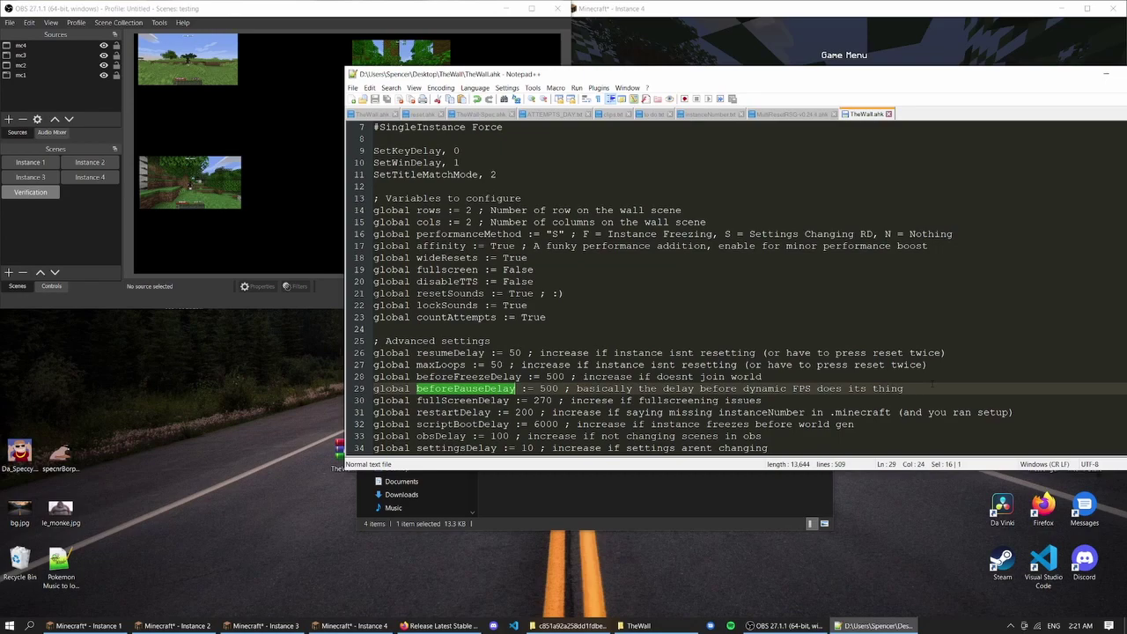
{"action": "double_click", "coordinate": [549, 388]}
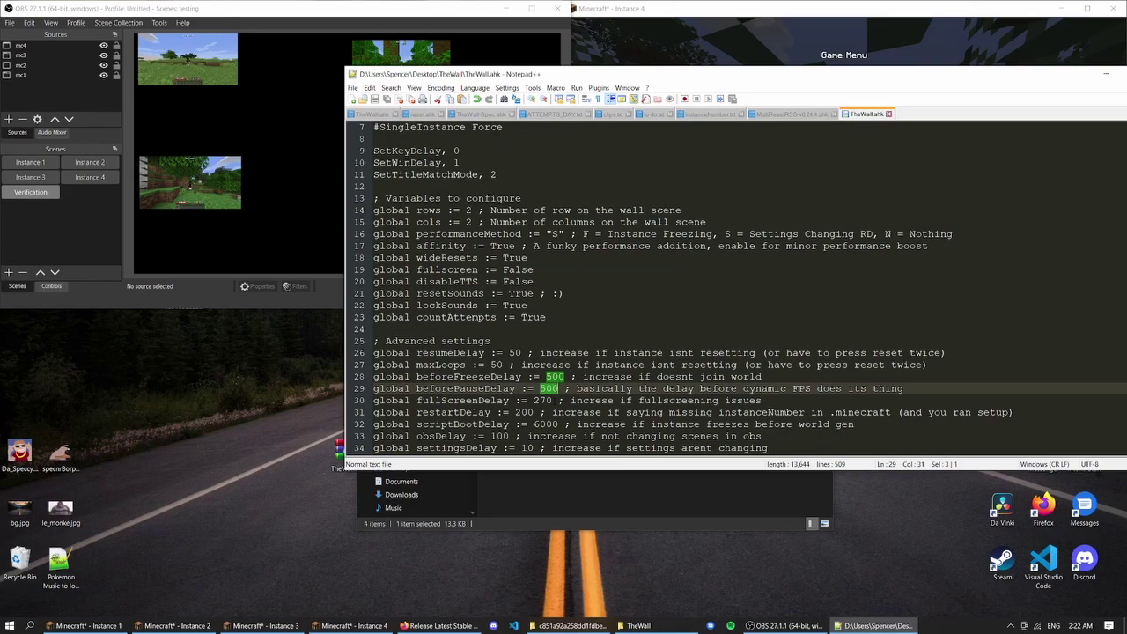
Step: Examine the advanced settings fullScreenDelay, restartDelay, scriptBootDelay, obsDelay and settingsDelay and their comments
{"action": "scroll", "coordinate": [740, 287], "scroll_direction": "down", "scroll_amount": 2}
{"action": "double_click", "coordinate": [462, 328]}
{"action": "double_click", "coordinate": [456, 341]}
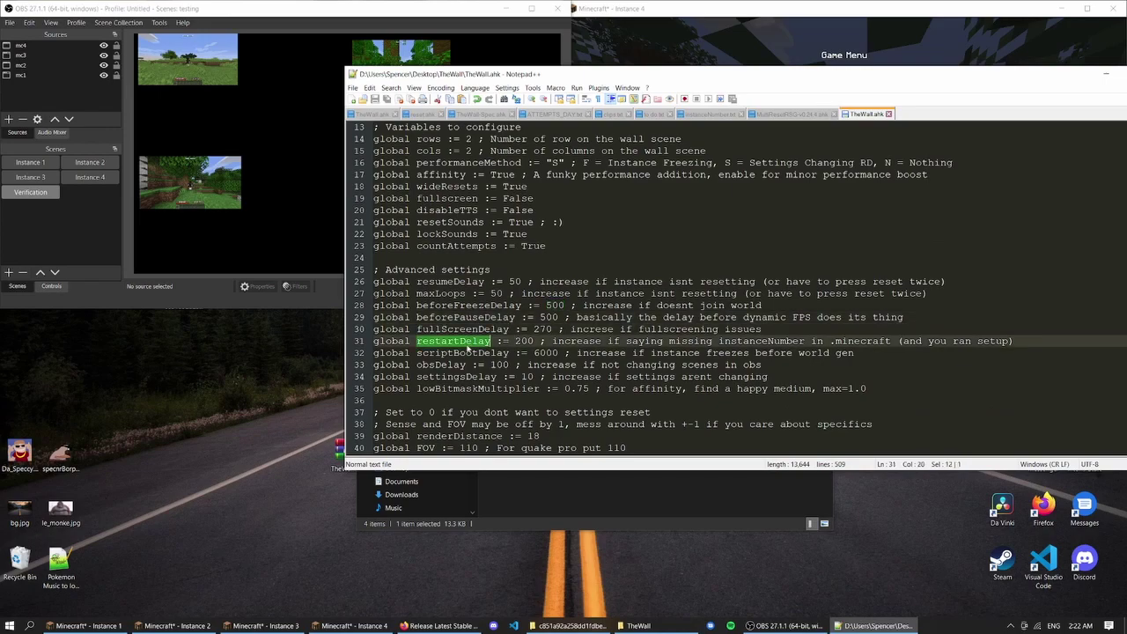
{"action": "double_click", "coordinate": [469, 352]}
{"action": "scroll", "coordinate": [468, 352], "scroll_direction": "down", "scroll_amount": 1}
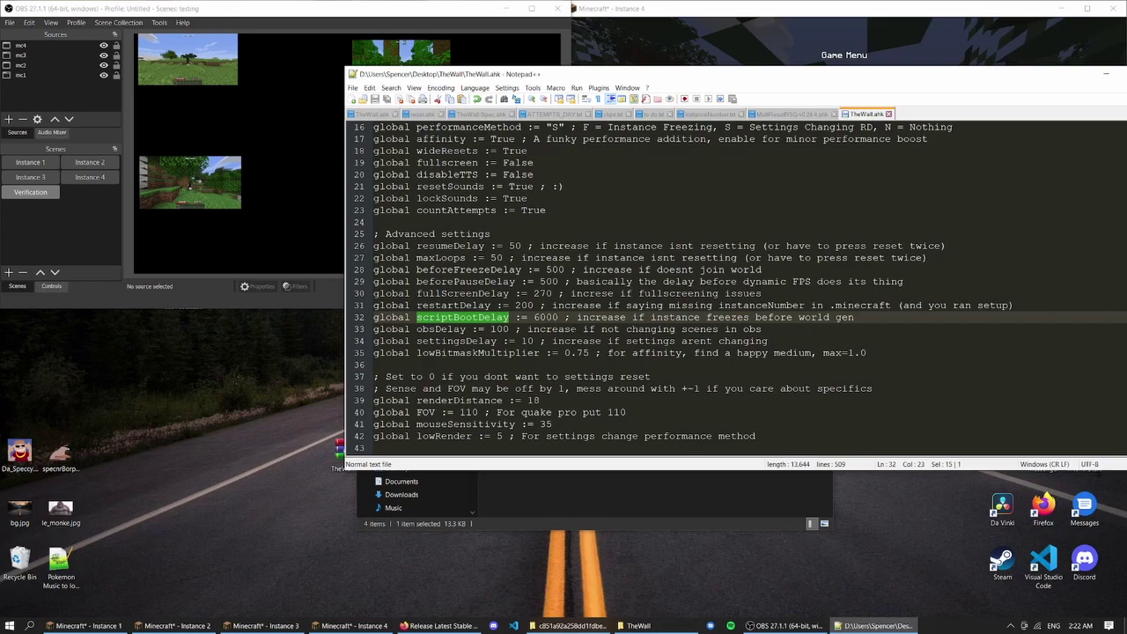
{"action": "scroll", "coordinate": [638, 346], "scroll_direction": "up", "scroll_amount": 5}
{"action": "scroll", "coordinate": [736, 287], "scroll_direction": "down", "scroll_amount": 5}
{"action": "left_click_drag", "start_coordinate": [534, 317], "coordinate": [558, 317]}
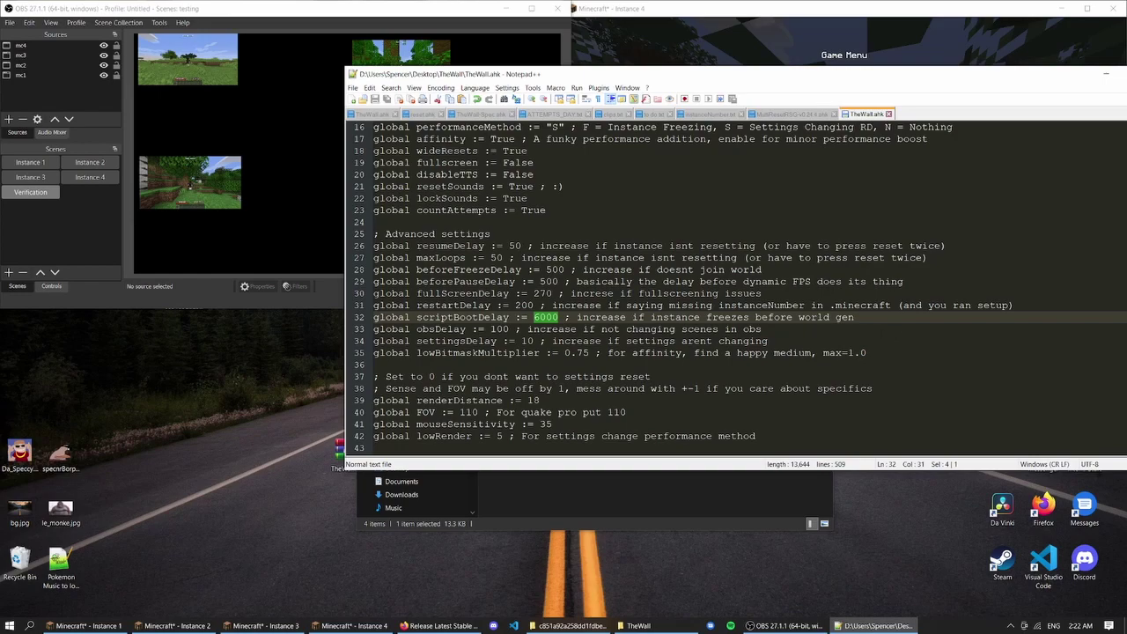
{"action": "left_click", "coordinate": [881, 318]}
{"action": "double_click", "coordinate": [441, 329]}
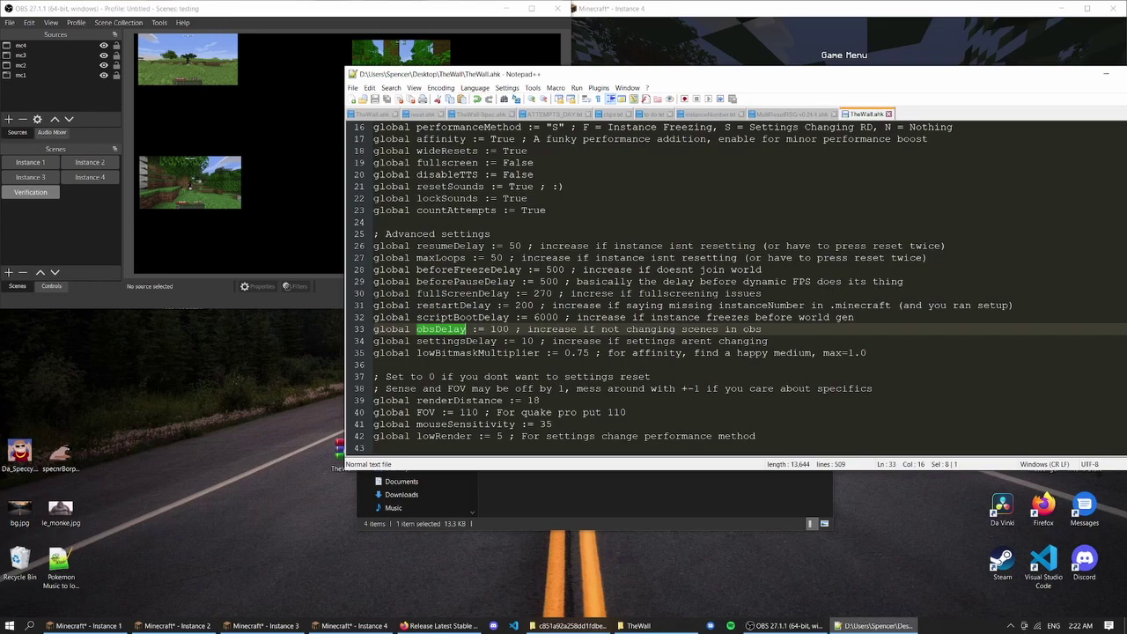
{"action": "double_click", "coordinate": [526, 341]}
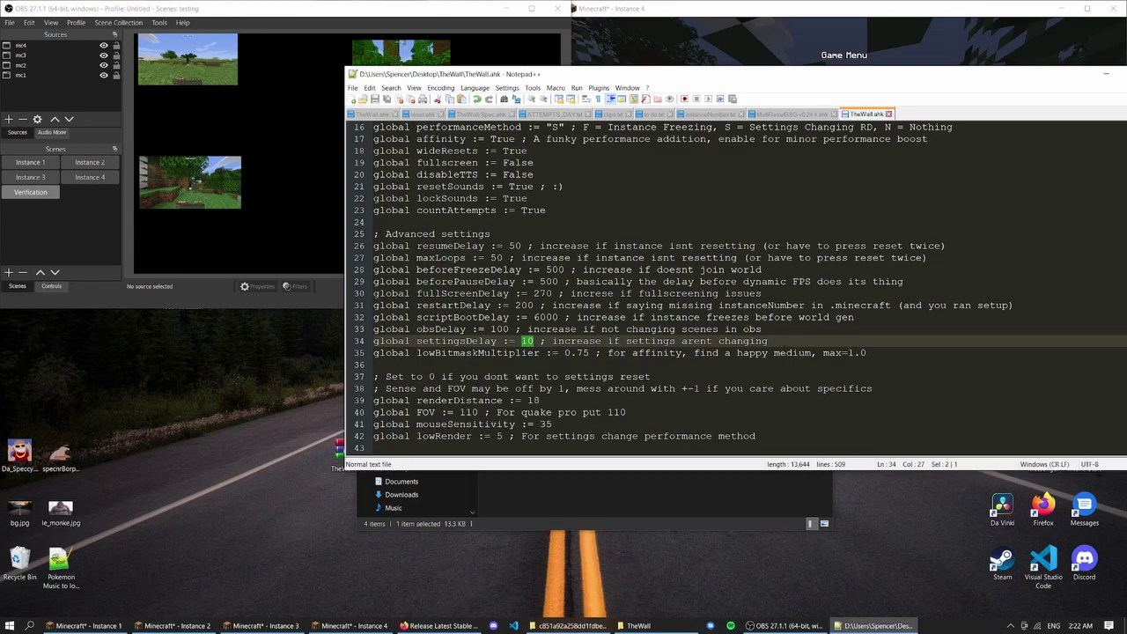
Step: Examine the lowBitmaskMultiplier, renderDistance, FOV and mouseSensitivity variables and their comments in TheWall.ahk
{"action": "double_click", "coordinate": [454, 353]}
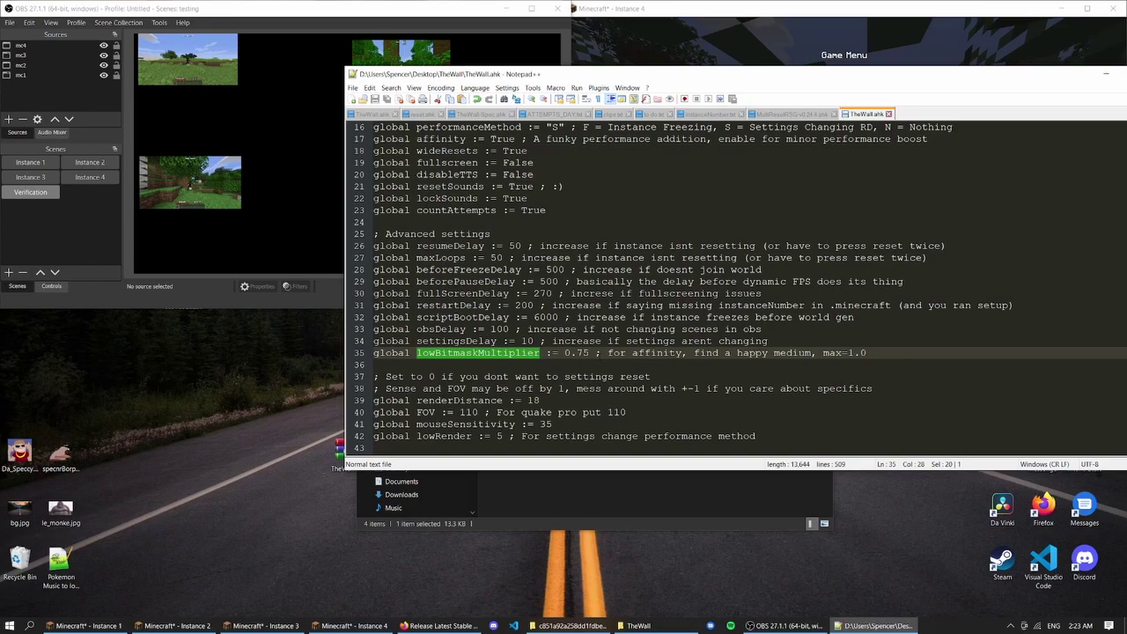
{"action": "scroll", "coordinate": [736, 287], "scroll_direction": "down", "scroll_amount": 3}
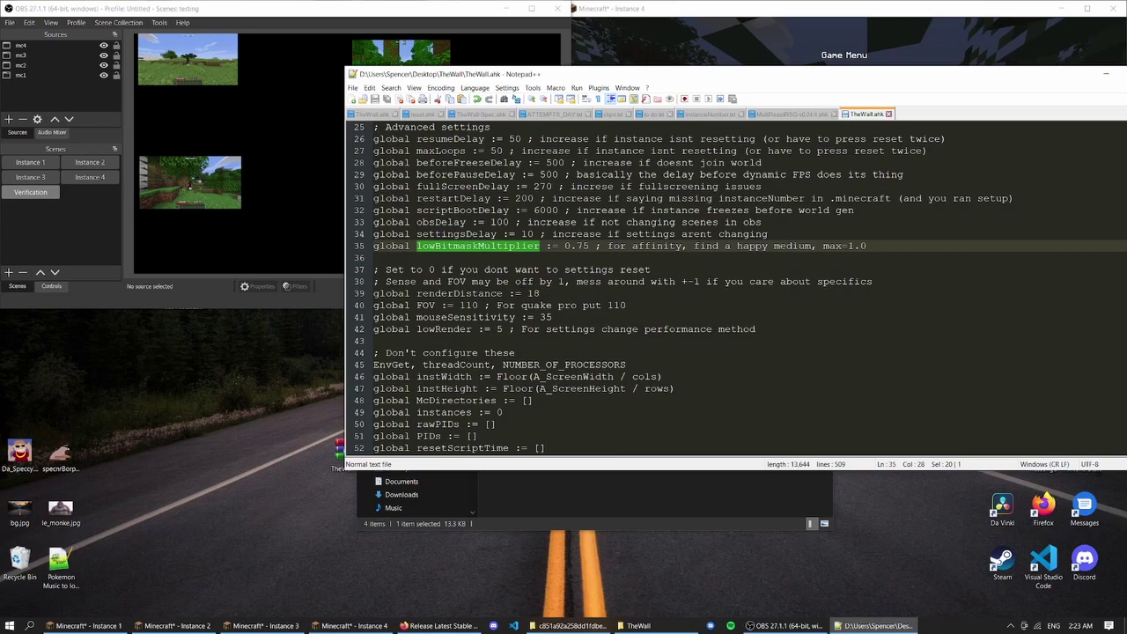
{"action": "double_click", "coordinate": [465, 295]}
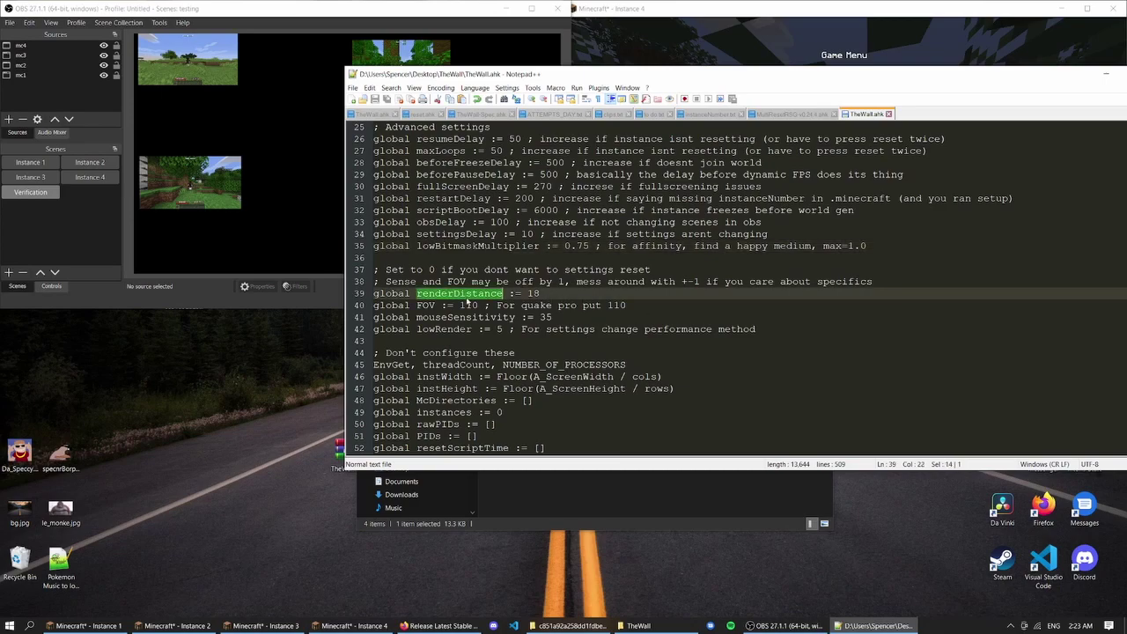
{"action": "double_click", "coordinate": [426, 305]}
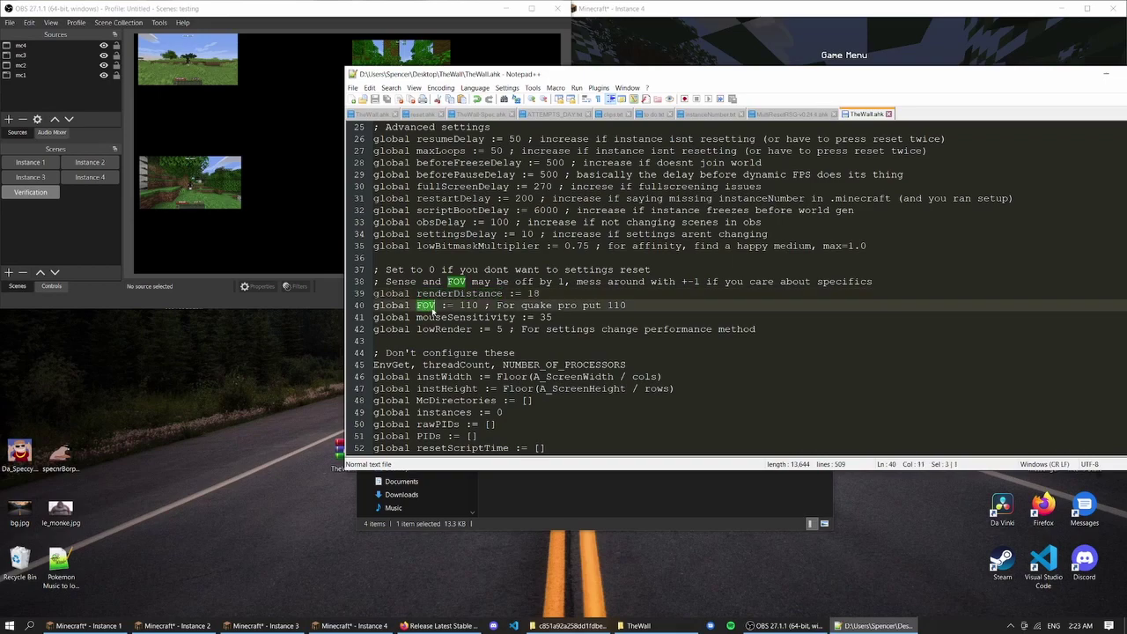
{"action": "double_click", "coordinate": [465, 317]}
Step: Set renderDistance, FOV and mouseSensitivity to 0 in TheWall.ahk to turn off the settings reset
{"action": "left_click", "coordinate": [541, 293]}
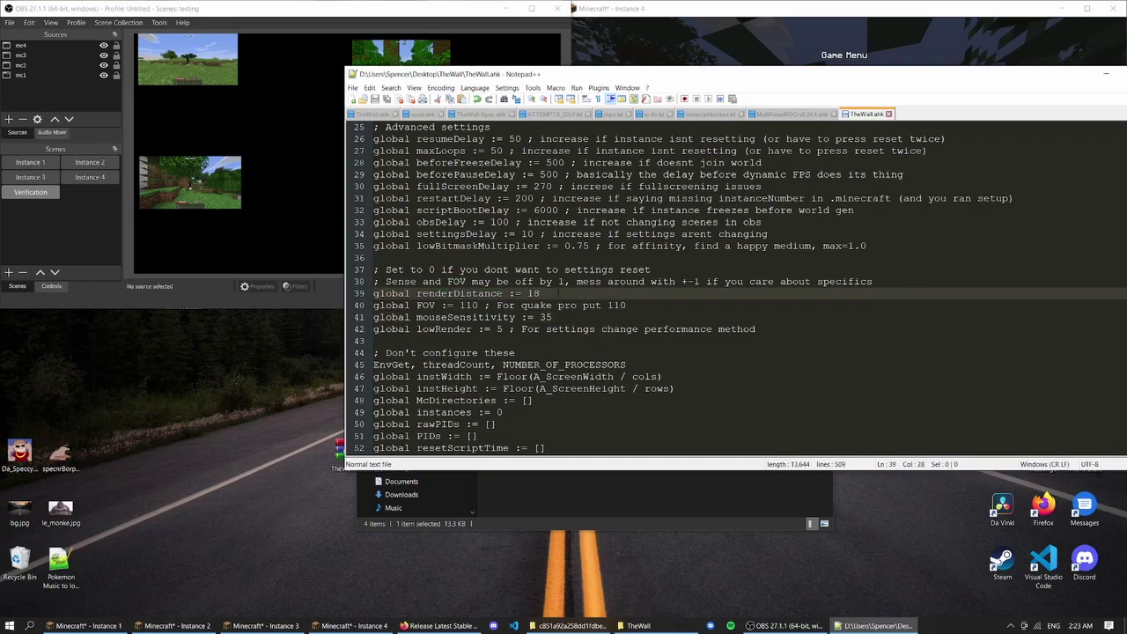
{"action": "key", "text": "BackSpace"}
{"action": "key", "text": "BackSpace"}
{"action": "type", "text": "0"}
{"action": "double_click", "coordinate": [469, 305]}
{"action": "type", "text": "0"}
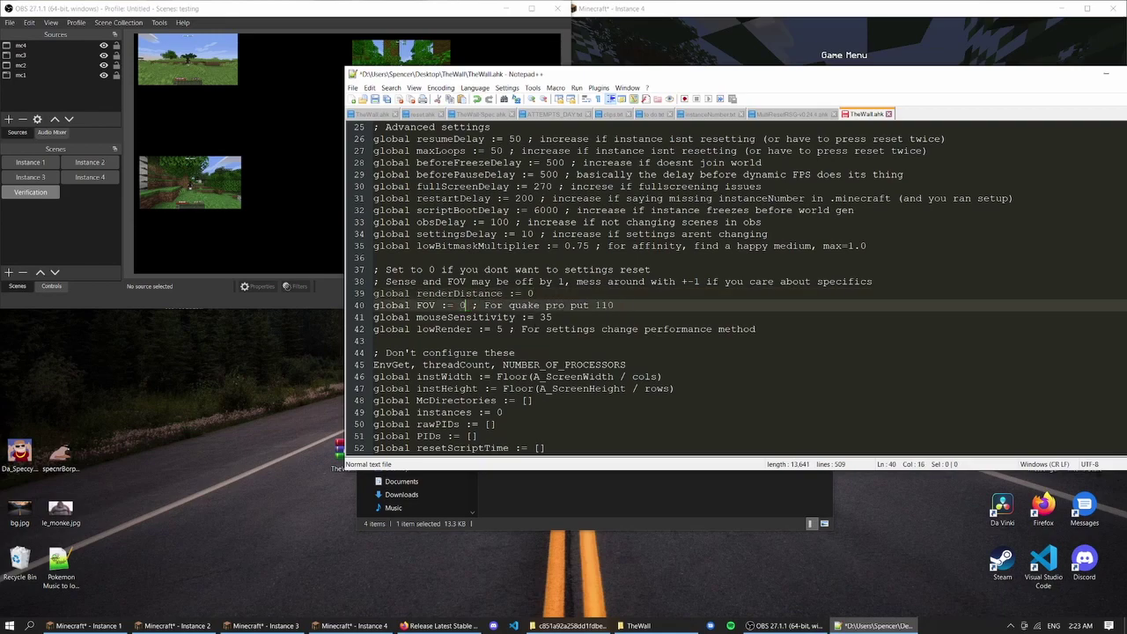
{"action": "double_click", "coordinate": [546, 317]}
{"action": "type", "text": "0"}
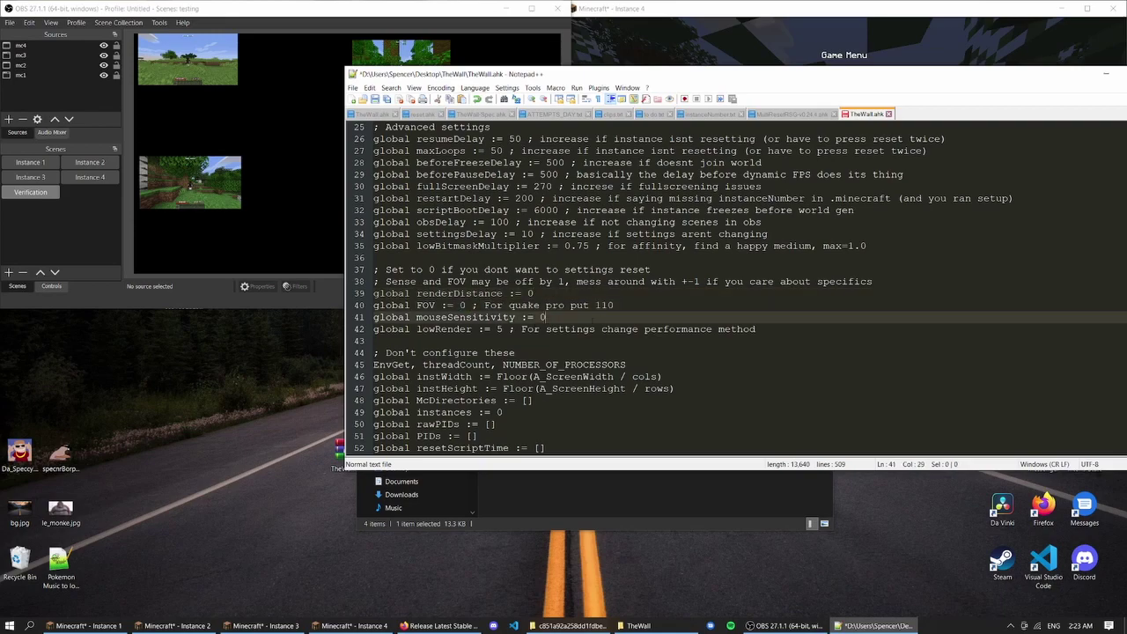
Step: Undo the zero values entered for renderDistance, FOV and mouseSensitivity
{"action": "key", "text": "ctrl+z"}
{"action": "key", "text": "ctrl+z"}
{"action": "key", "text": "ctrl+z"}
{"action": "key", "text": "ctrl+z"}
{"action": "key", "text": "ctrl+z"}
{"action": "left_click", "coordinate": [656, 302]}
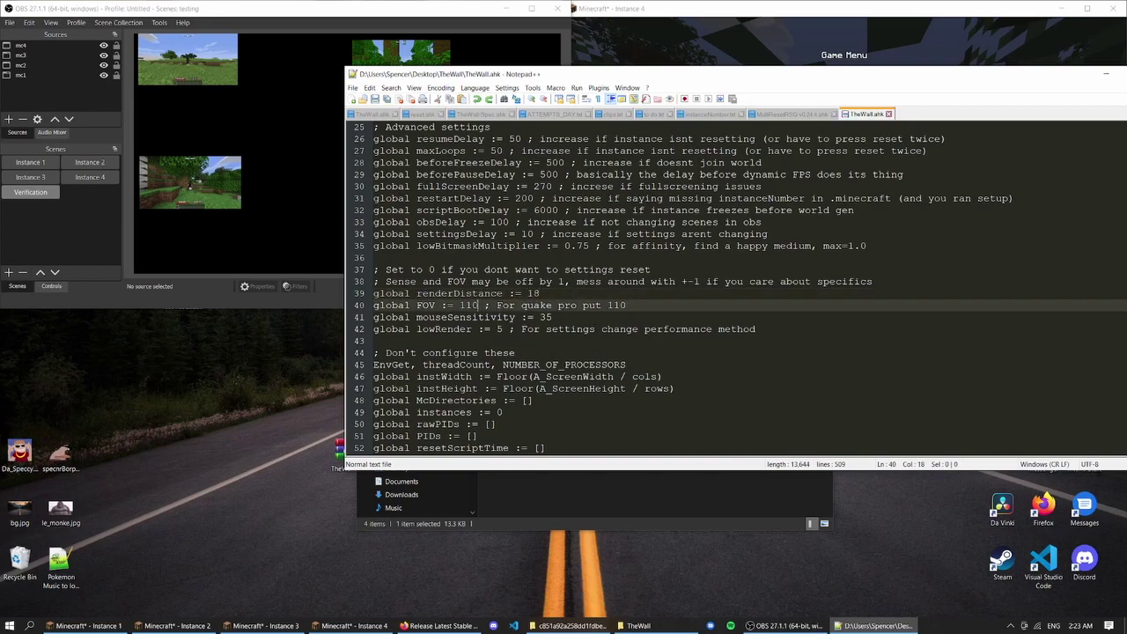
Step: Examine the FOV, mouseSensitivity and lowRender values and how lowRender relates to the S option of performanceMethod
{"action": "double_click", "coordinate": [468, 306]}
{"action": "double_click", "coordinate": [546, 317]}
{"action": "left_click", "coordinate": [712, 329]}
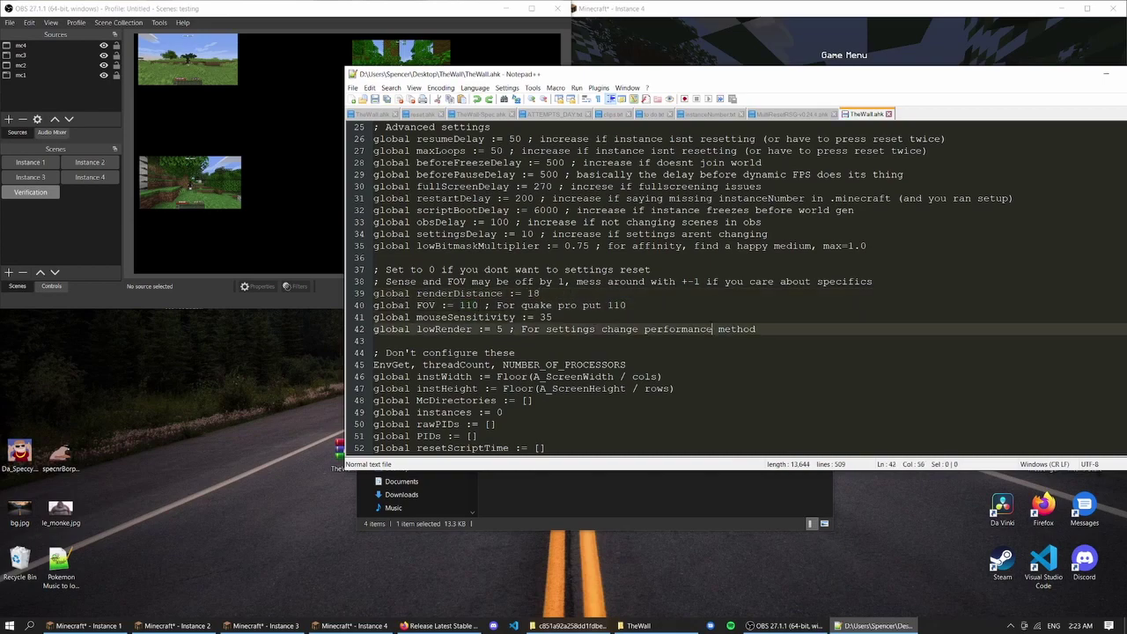
{"action": "left_click", "coordinate": [608, 319]}
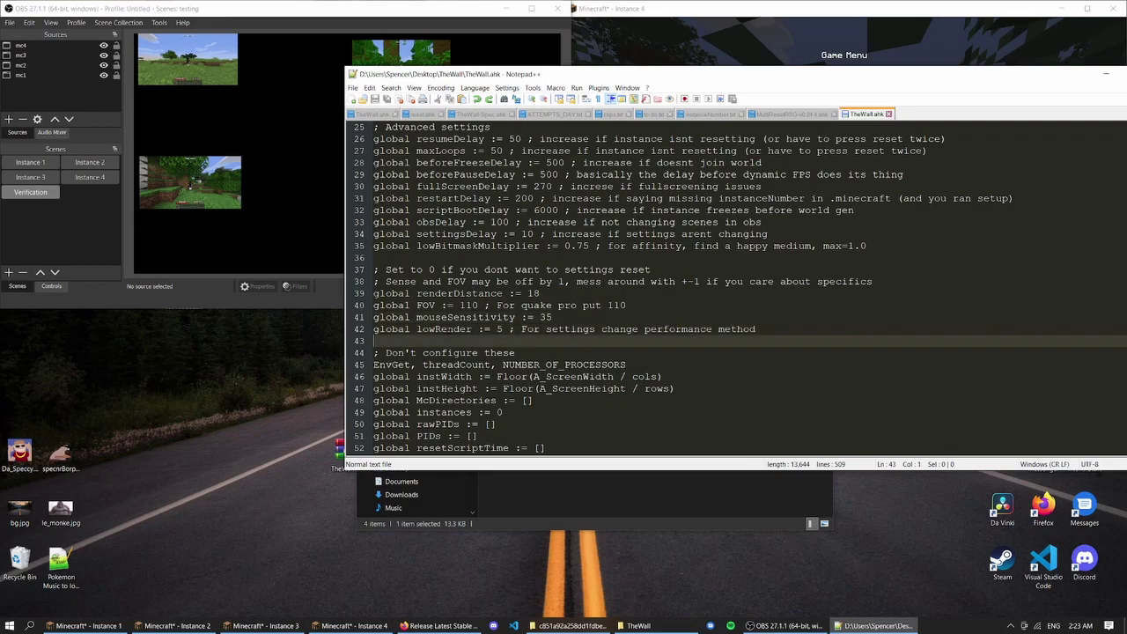
{"action": "double_click", "coordinate": [446, 329]}
{"action": "scroll", "coordinate": [447, 329], "scroll_direction": "up", "scroll_amount": 5}
{"action": "left_click_drag", "start_coordinate": [749, 198], "coordinate": [872, 198]}
{"action": "left_click", "coordinate": [785, 317]}
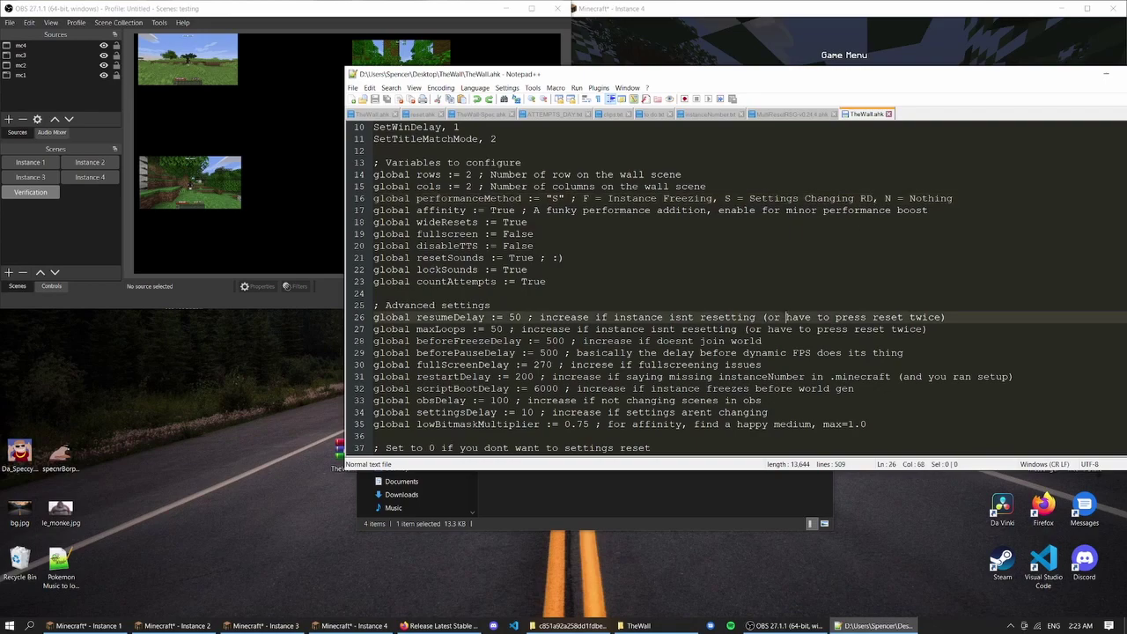
{"action": "scroll", "coordinate": [786, 317], "scroll_direction": "down", "scroll_amount": 5}
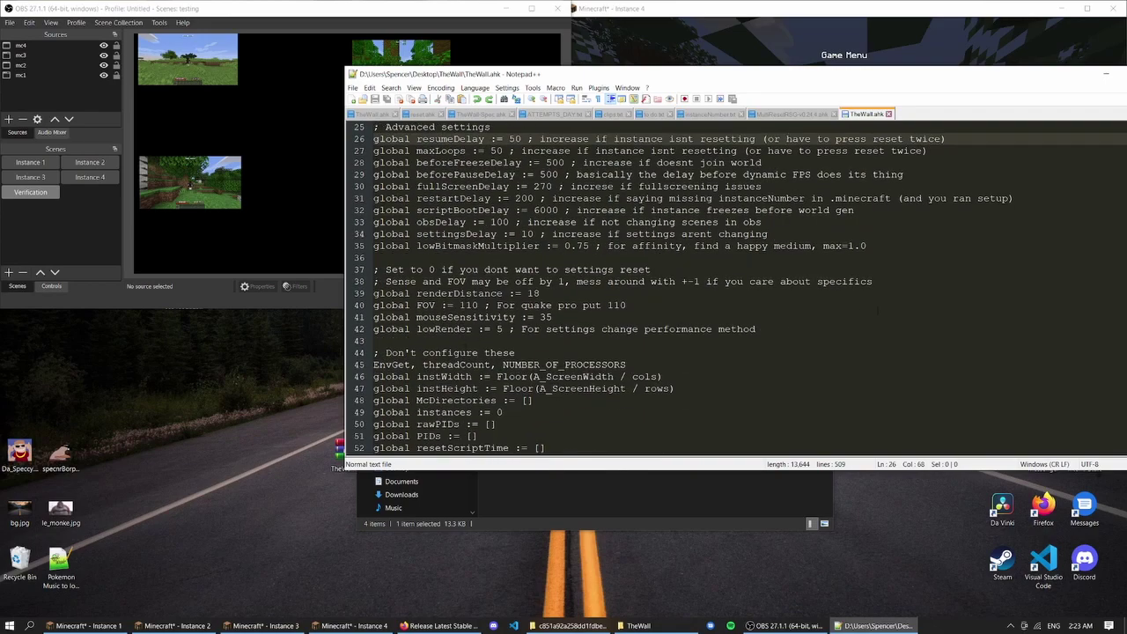
{"action": "double_click", "coordinate": [499, 330]}
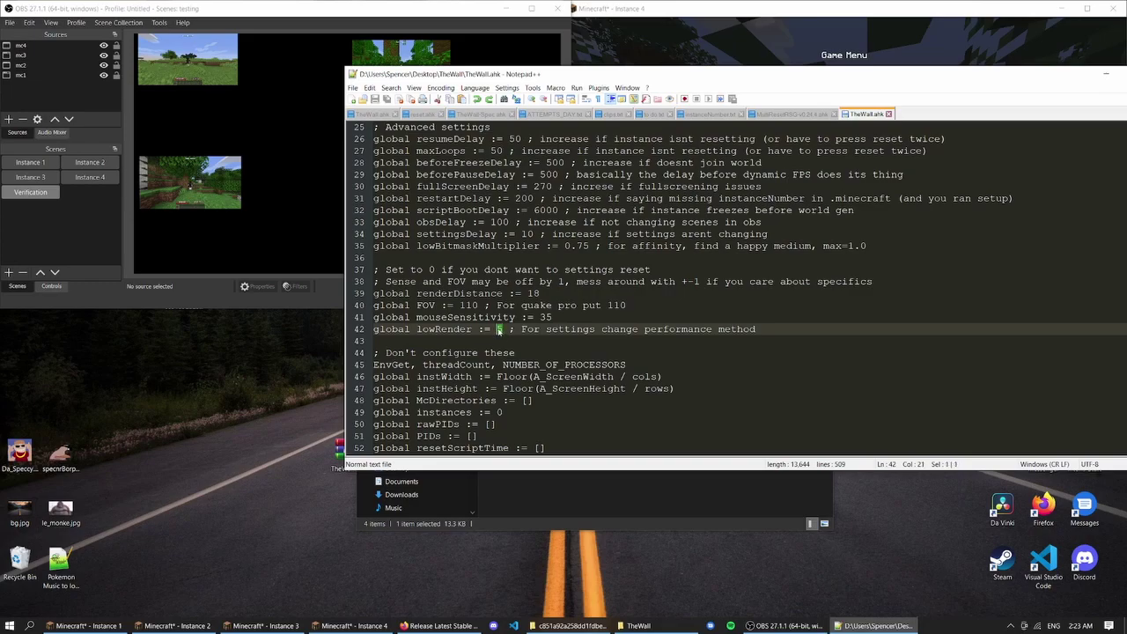
{"action": "left_click", "coordinate": [544, 330]}
Step: Go to the hotkey section near the end of TheWall.ahk and examine the ExitWorld reset hotkey for Minecraft windows
{"action": "left_click_drag", "start_coordinate": [705, 74], "coordinate": [525, 75]}
{"action": "left_click_drag", "start_coordinate": [985, 158], "coordinate": [985, 407]}
{"action": "double_click", "coordinate": [228, 260]}
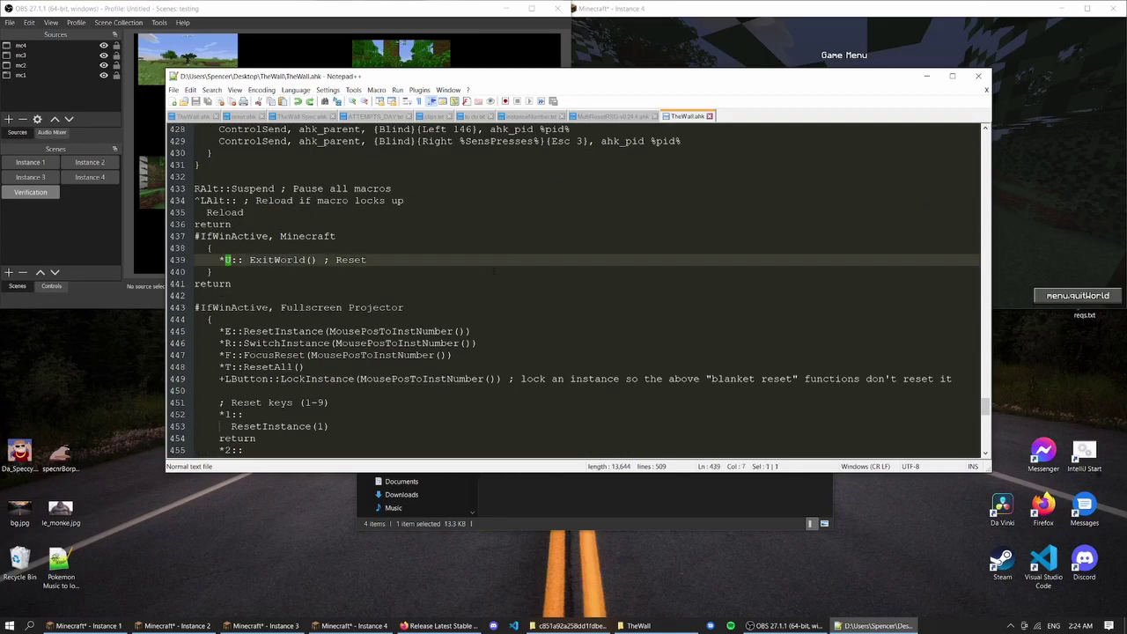
{"action": "scroll", "coordinate": [578, 291], "scroll_direction": "down", "scroll_amount": 1}
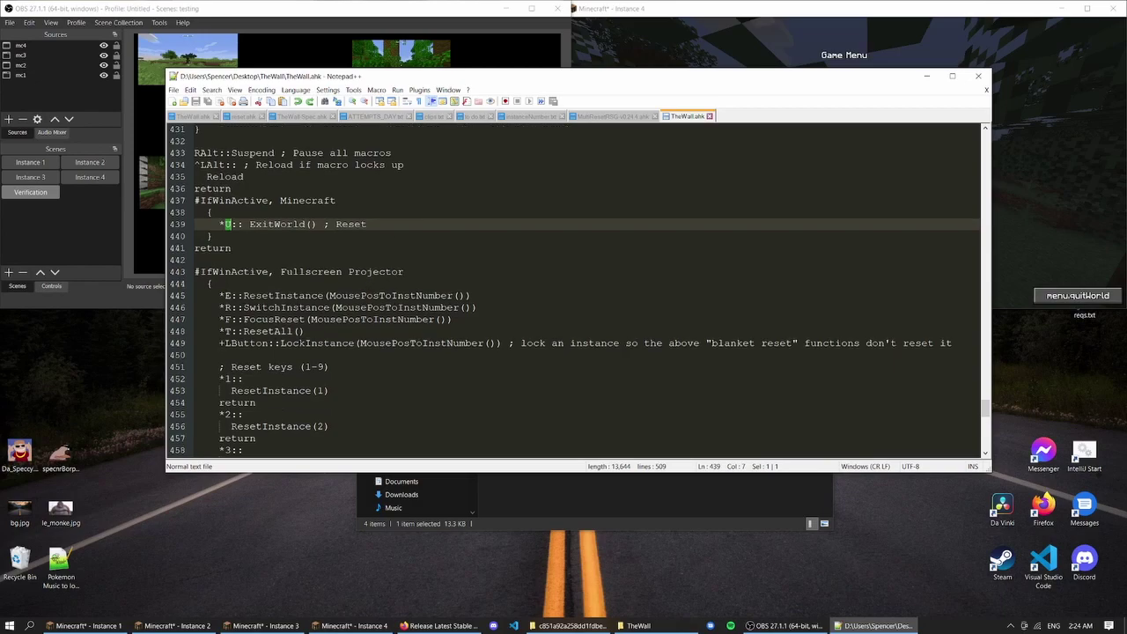
Step: Examine the Fullscreen Projector hotkeys for ResetInstance, SwitchInstance, FocusReset, ResetAll and LockInstance
{"action": "left_click", "coordinate": [227, 295]}
{"action": "left_click", "coordinate": [410, 295]}
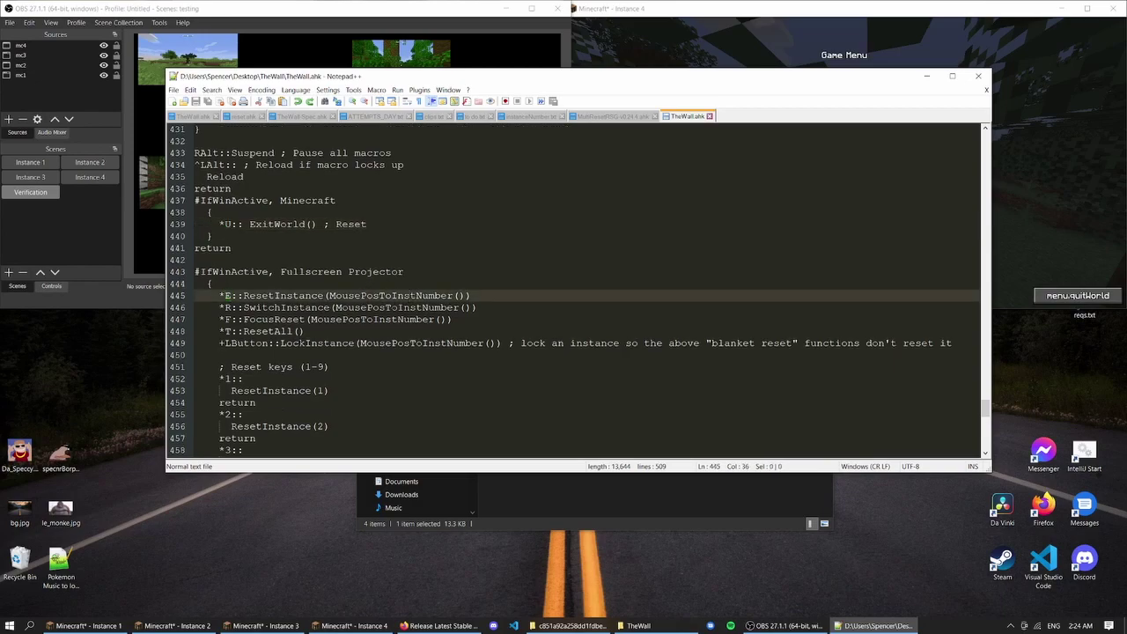
{"action": "double_click", "coordinate": [274, 296]}
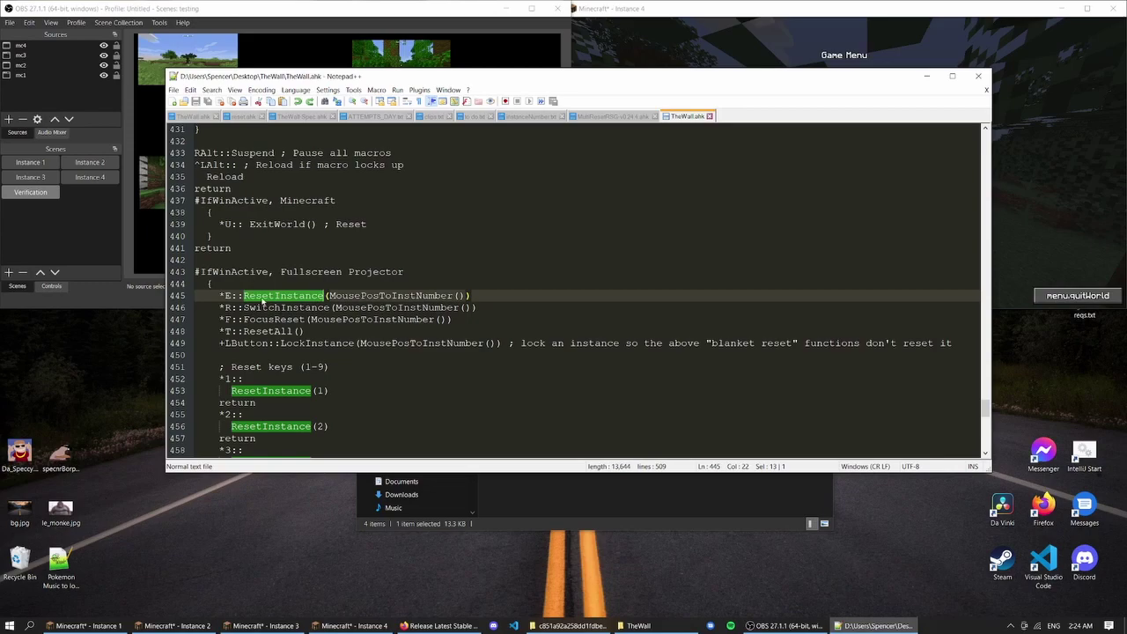
{"action": "double_click", "coordinate": [283, 309]}
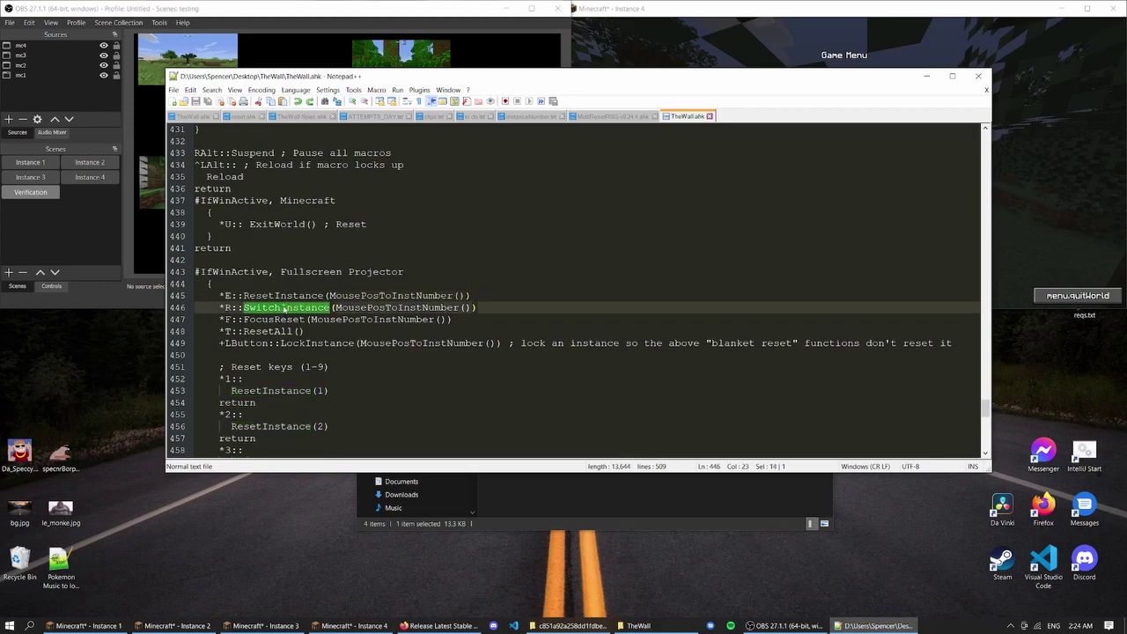
{"action": "double_click", "coordinate": [274, 319]}
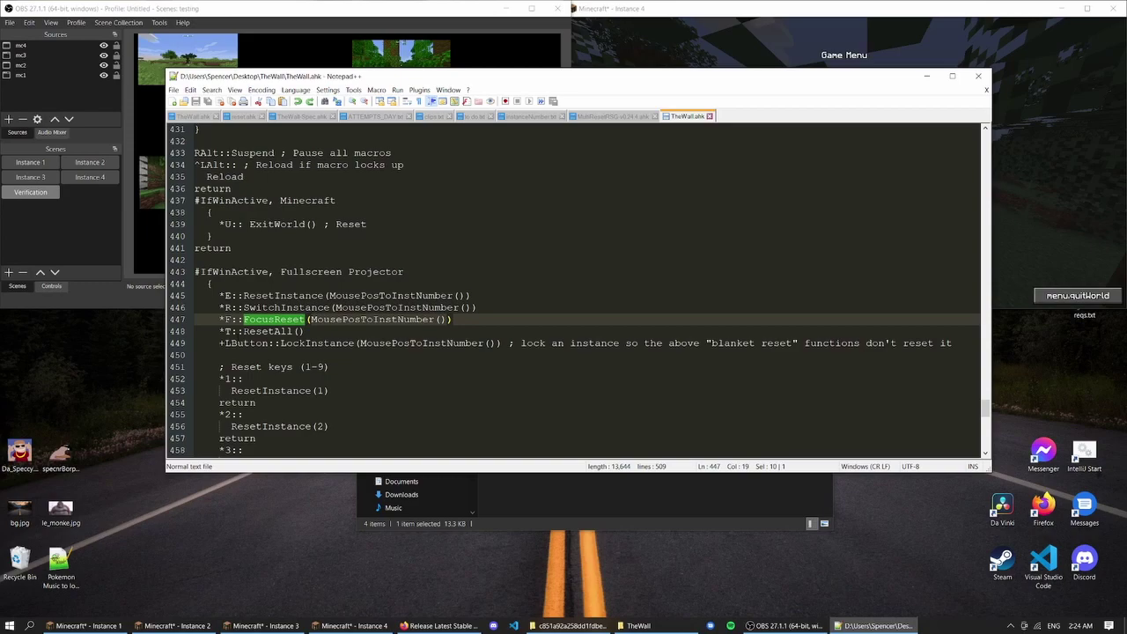
{"action": "left_click", "coordinate": [243, 331]}
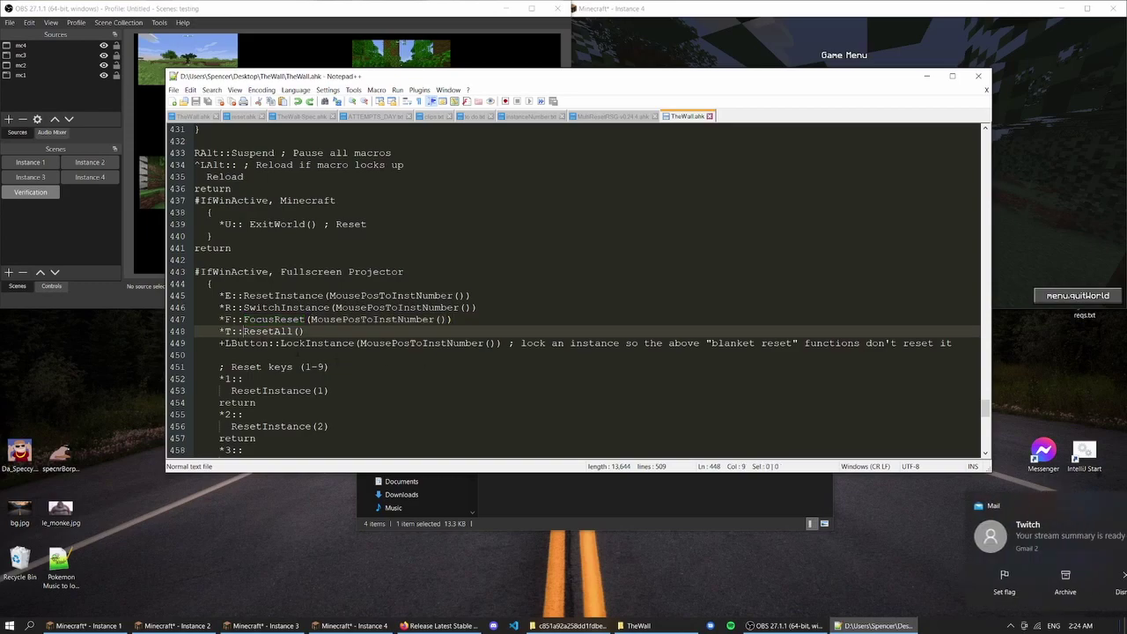
{"action": "left_click", "coordinate": [262, 342]}
{"action": "left_click", "coordinate": [317, 342]}
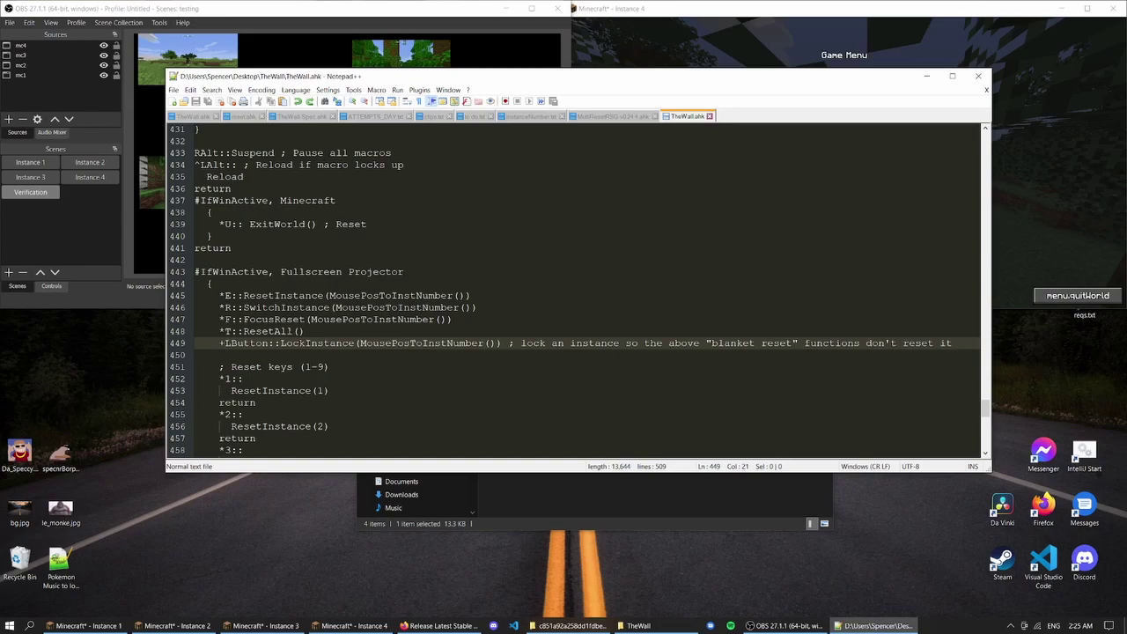
{"action": "double_click", "coordinate": [268, 331]}
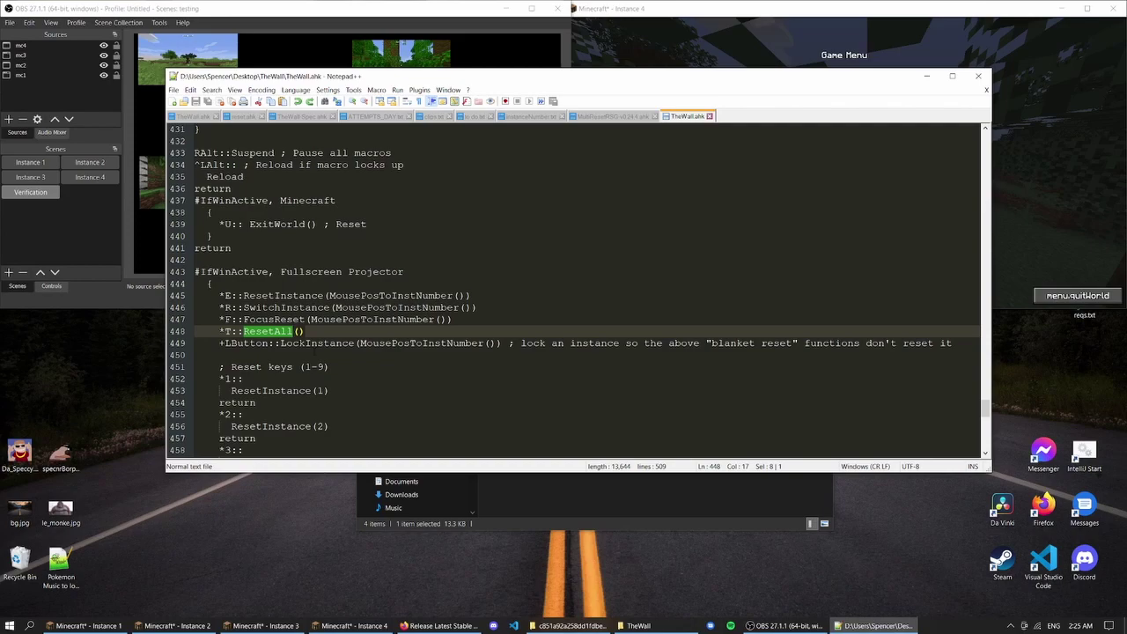
Step: Examine the numbered hotkeys that reset instances 1-9 and the Shift + 1-9 hotkeys that switch to them
{"action": "scroll", "coordinate": [572, 290], "scroll_direction": "down", "scroll_amount": 2}
{"action": "scroll", "coordinate": [578, 291], "scroll_direction": "down", "scroll_amount": 1}
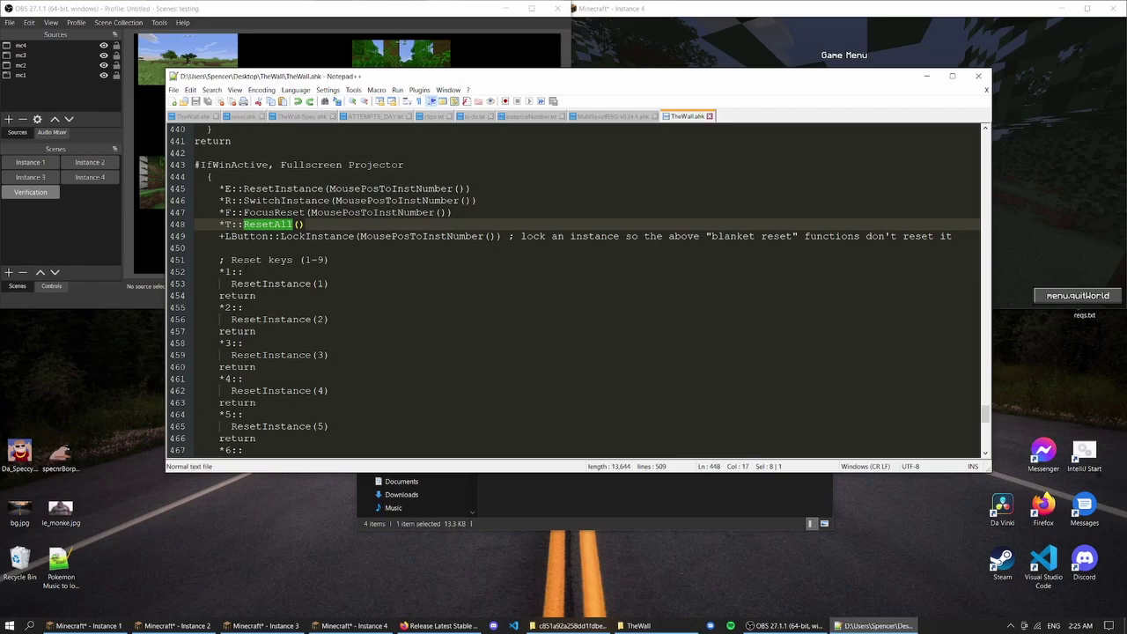
{"action": "scroll", "coordinate": [579, 290], "scroll_direction": "down", "scroll_amount": 8}
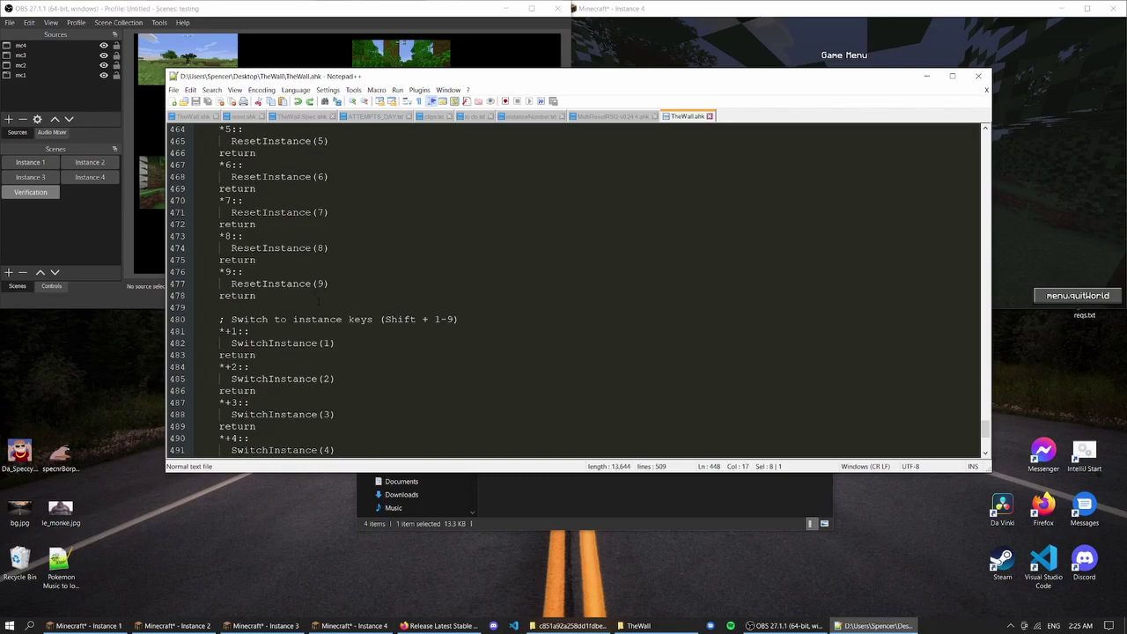
{"action": "scroll", "coordinate": [287, 336], "scroll_direction": "down", "scroll_amount": 1}
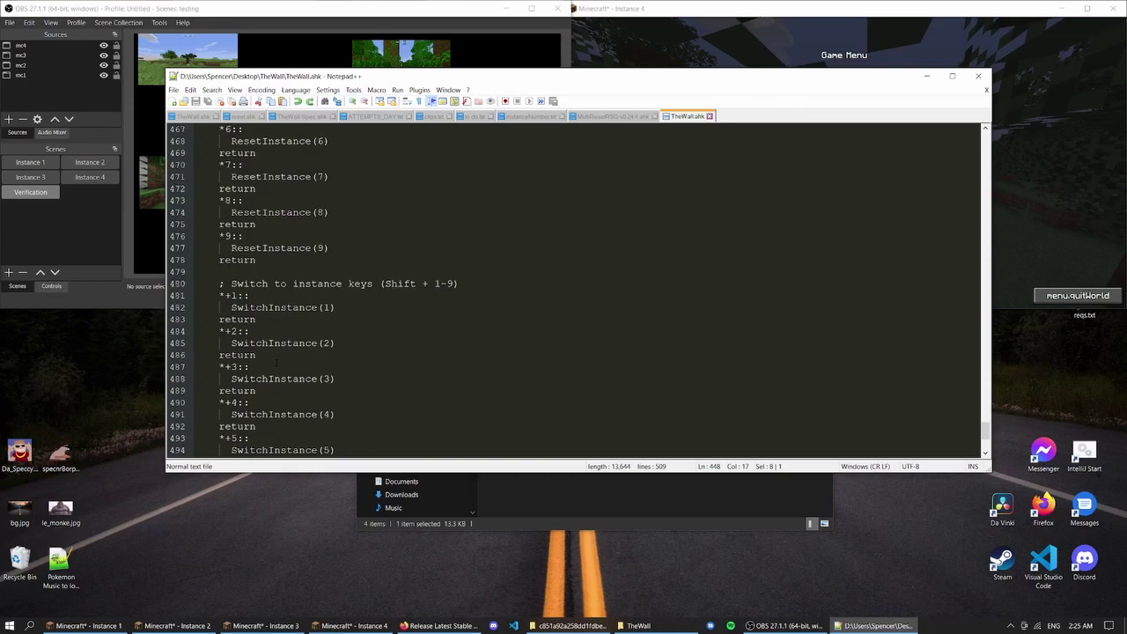
{"action": "left_click", "coordinate": [396, 284]}
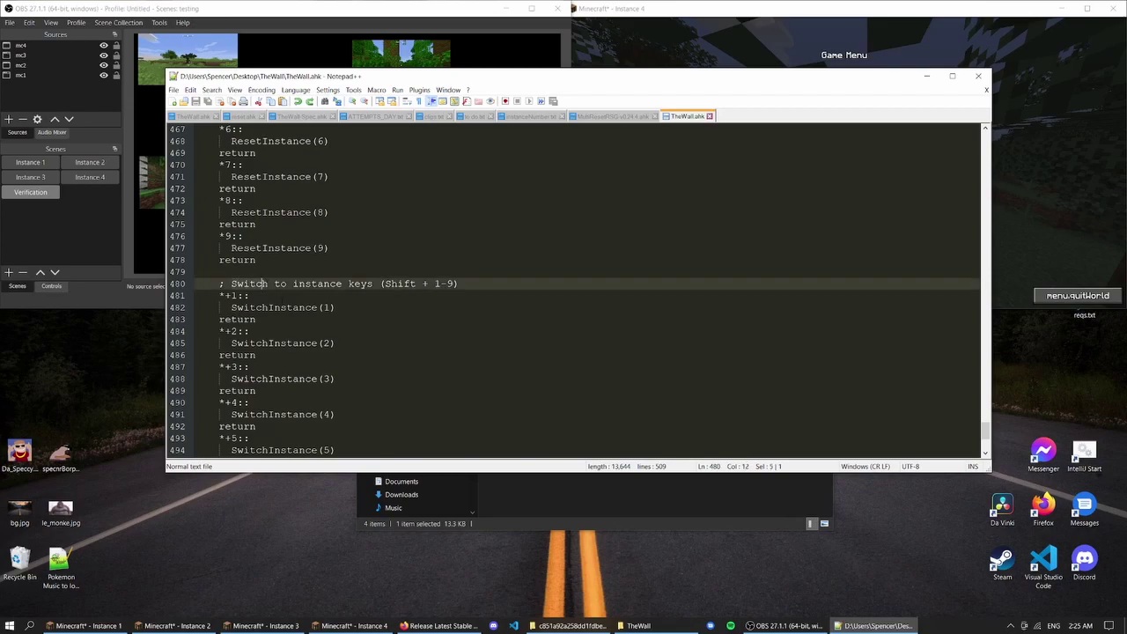
{"action": "left_click", "coordinate": [395, 322]}
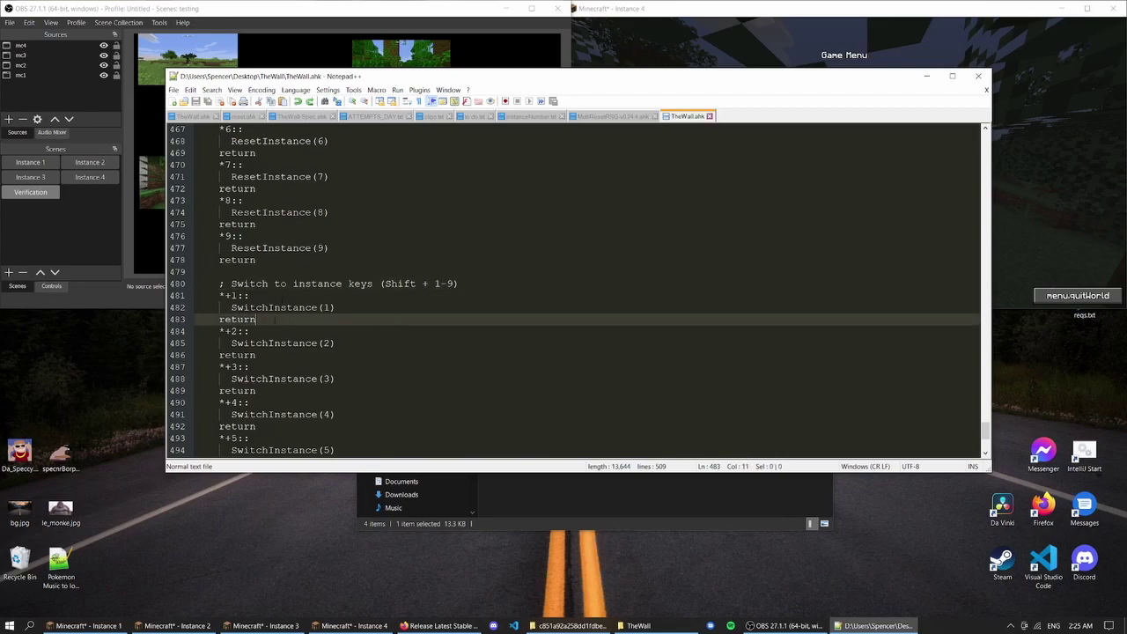
{"action": "scroll", "coordinate": [273, 327], "scroll_direction": "down", "scroll_amount": 5}
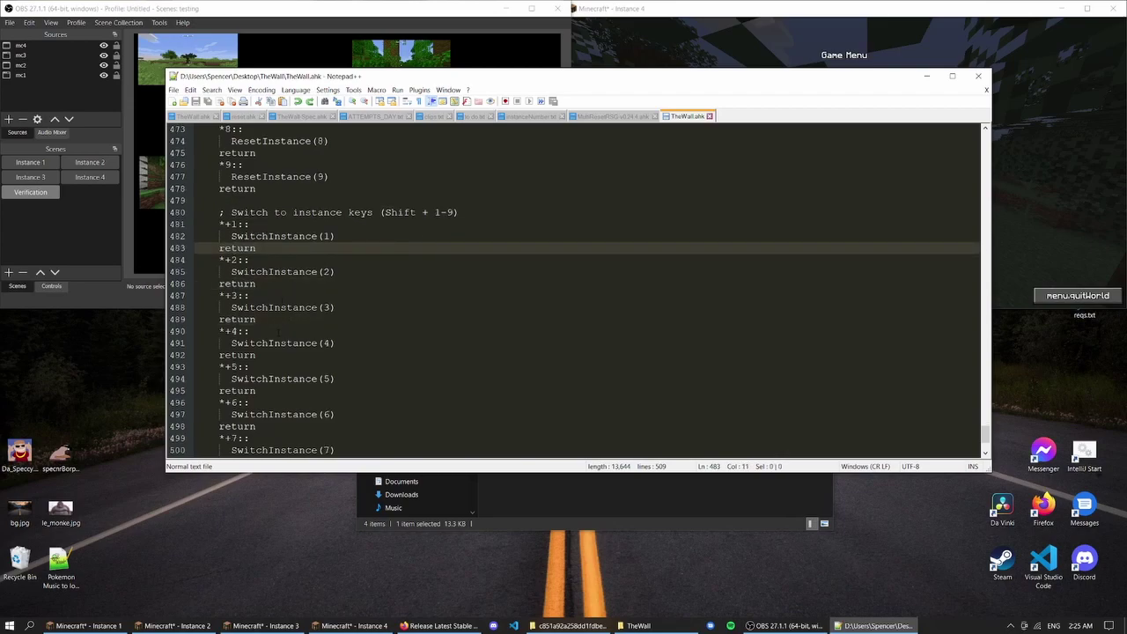
Step: Close the script editor and run TheWall.ahk from the TheWall folder
{"action": "left_click", "coordinate": [979, 77]}
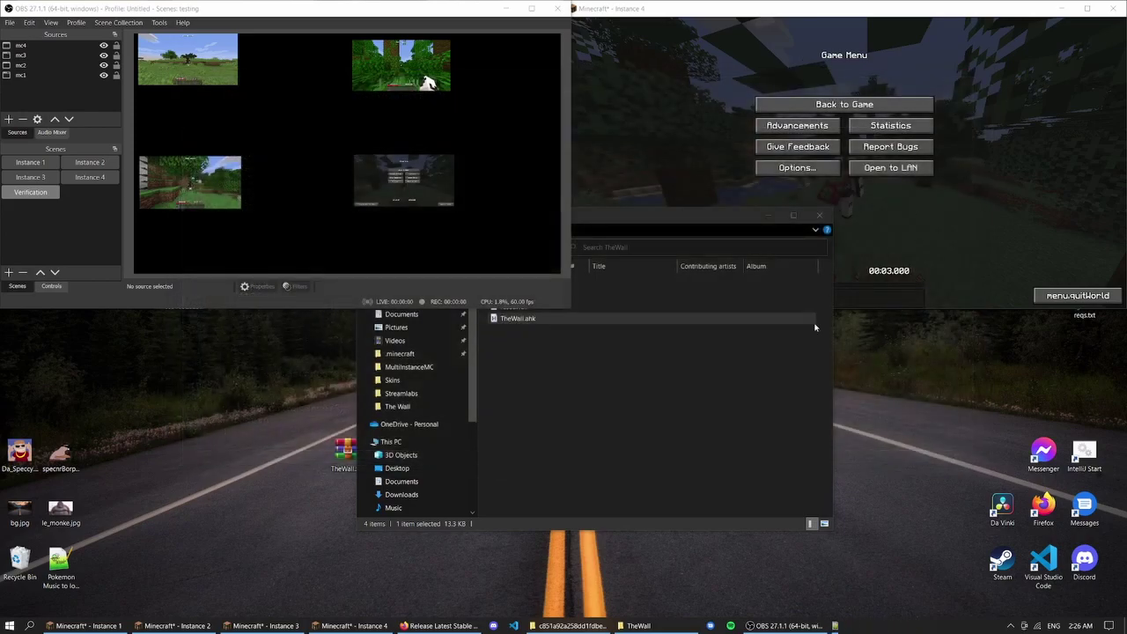
{"action": "double_click", "coordinate": [518, 319]}
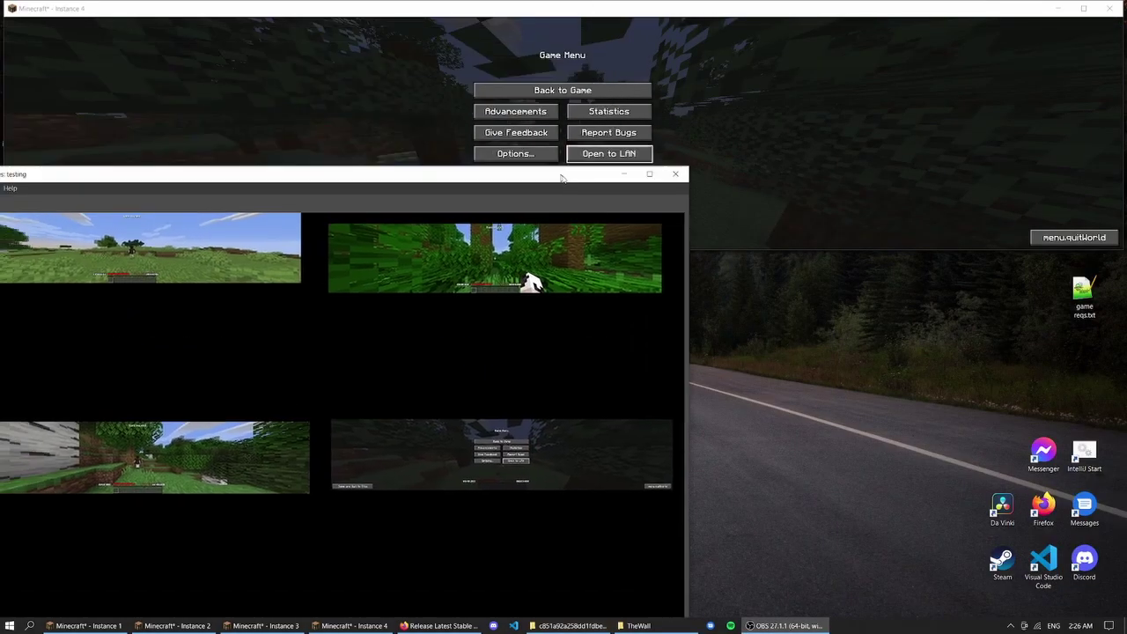
Step: Move the OBS window below the game window and assign F12 as the Verification scene's Switch to scene hotkey
{"action": "left_click_drag", "start_coordinate": [732, 176], "coordinate": [826, 254]}
{"action": "left_click_drag", "start_coordinate": [527, 245], "coordinate": [587, 283]}
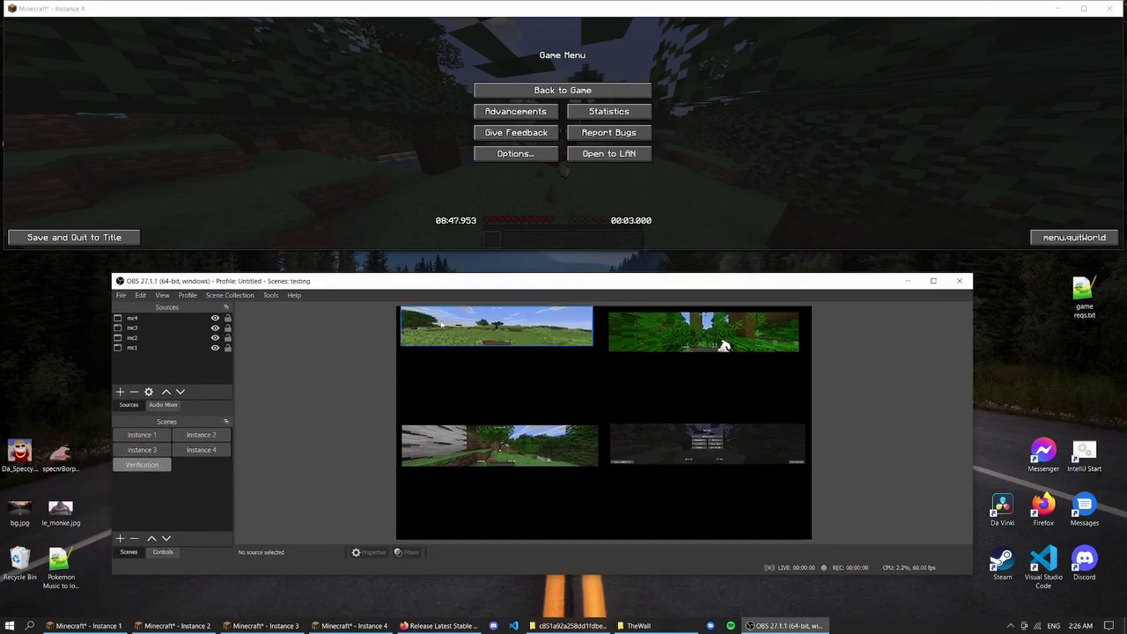
{"action": "left_click", "coordinate": [121, 295]}
{"action": "left_click", "coordinate": [137, 341]}
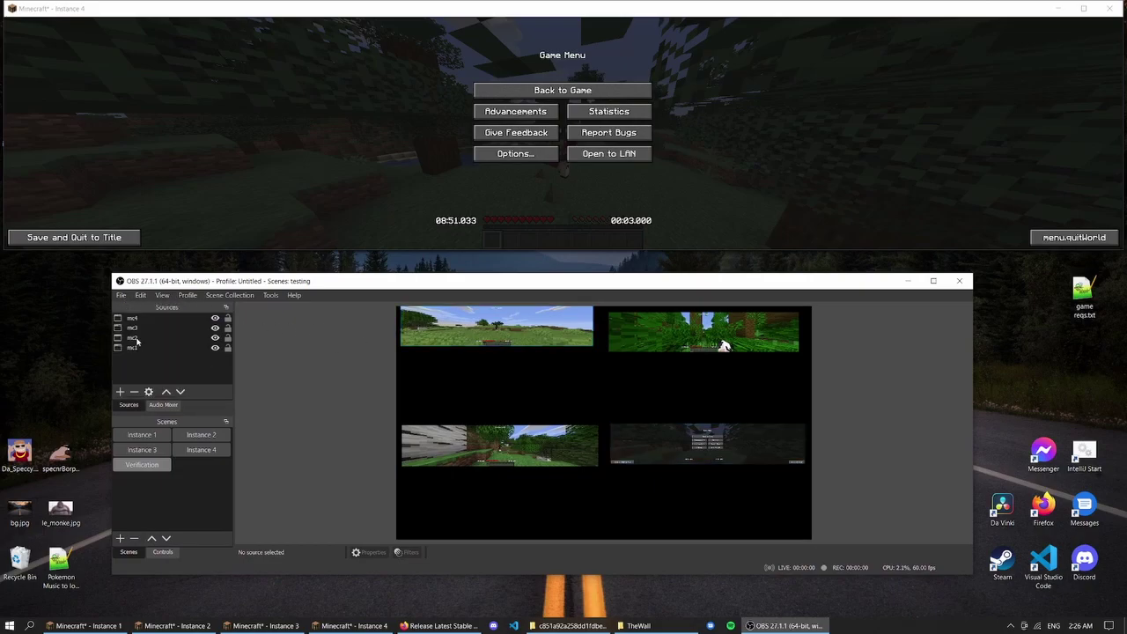
{"action": "left_click", "coordinate": [314, 364]}
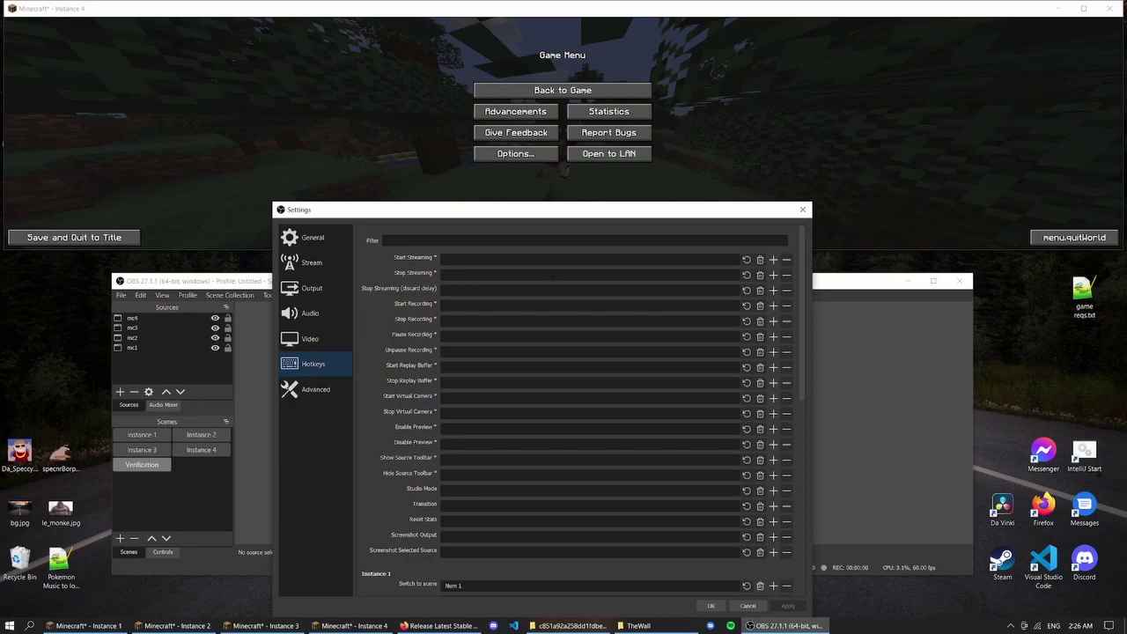
{"action": "scroll", "coordinate": [801, 361], "scroll_direction": "down", "scroll_amount": 10}
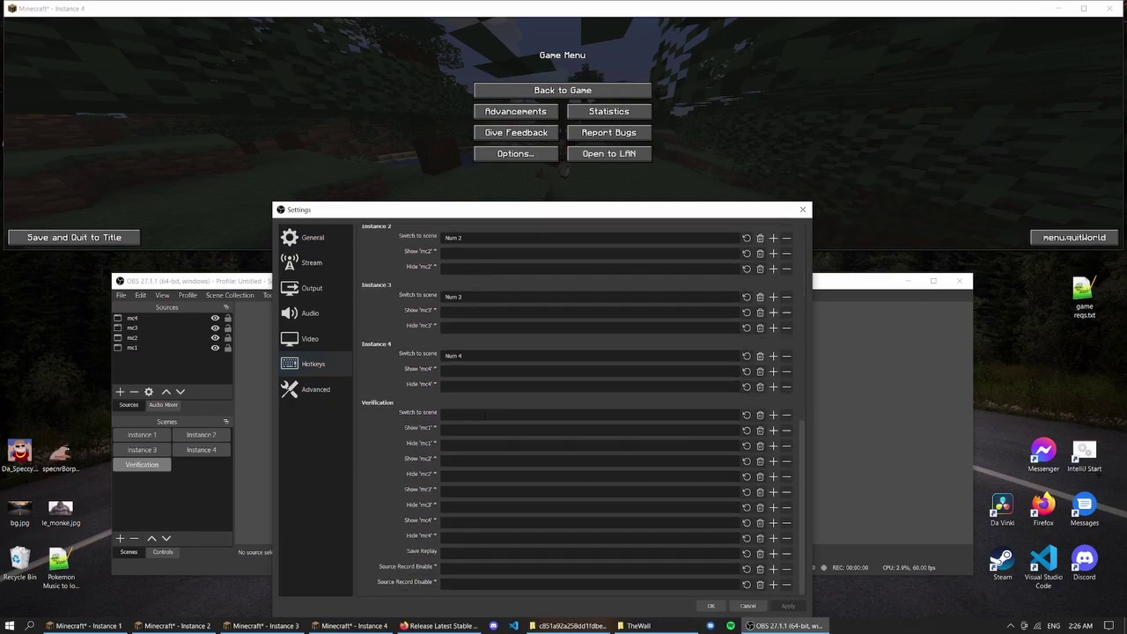
{"action": "left_click", "coordinate": [482, 414]}
{"action": "key", "text": "F12"}
{"action": "left_click", "coordinate": [710, 606]}
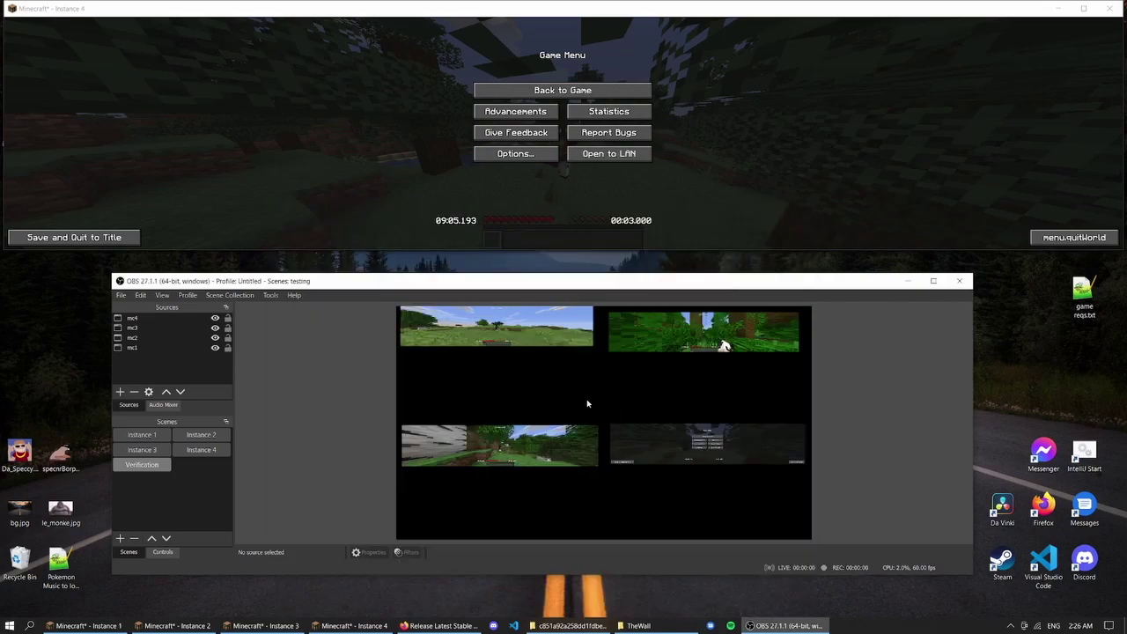
{"action": "right_click", "coordinate": [590, 385]}
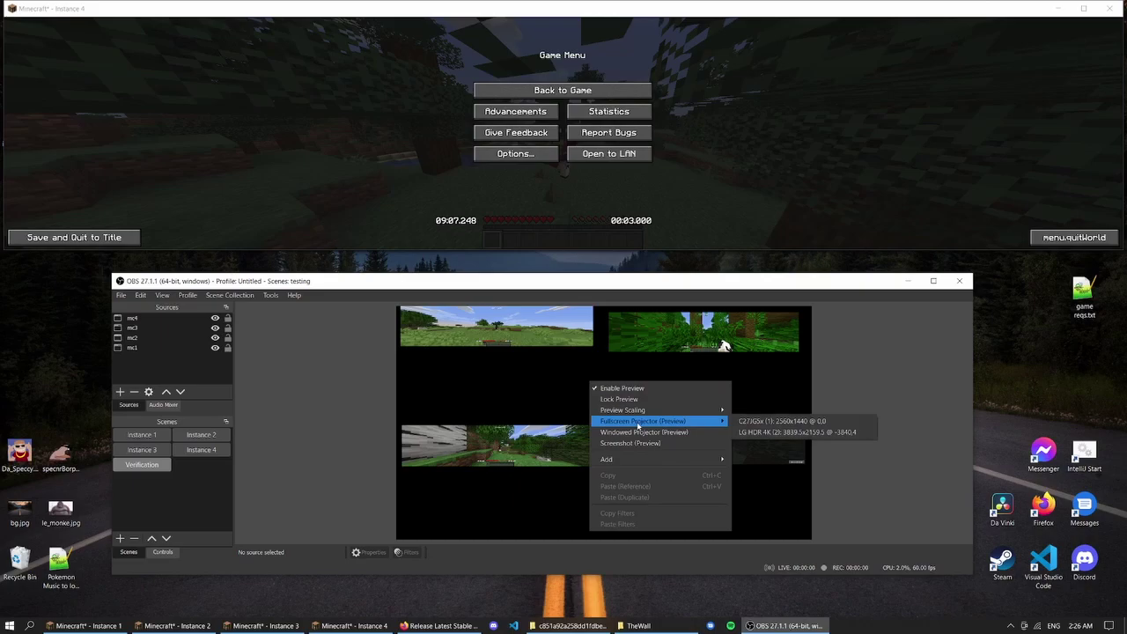
{"action": "mouse_move", "coordinate": [639, 423]}
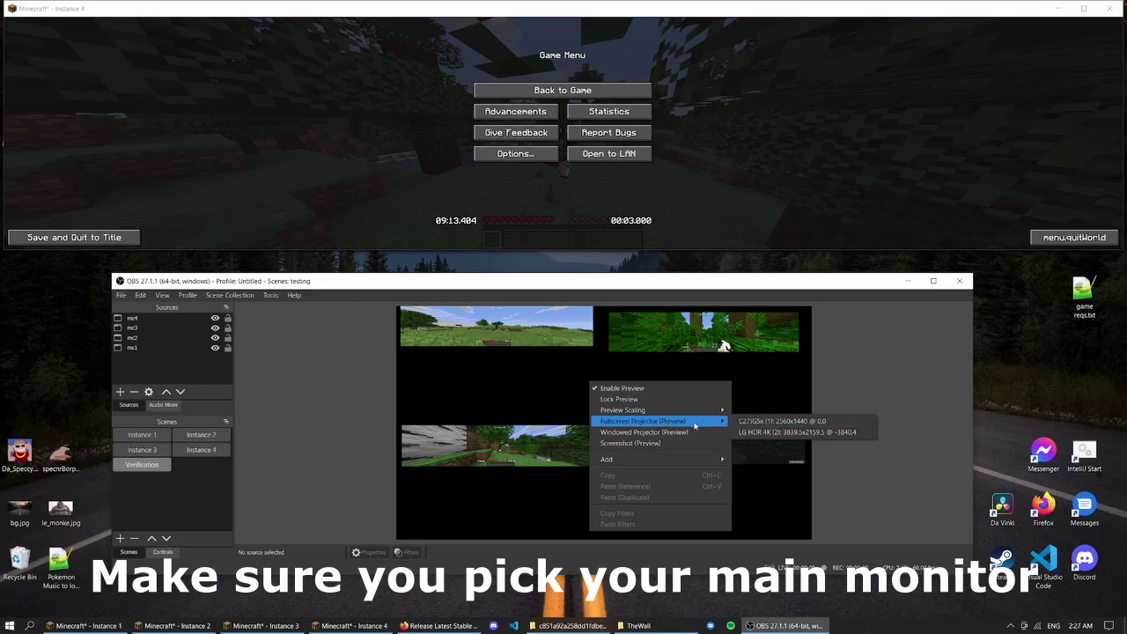
{"action": "left_click", "coordinate": [325, 406]}
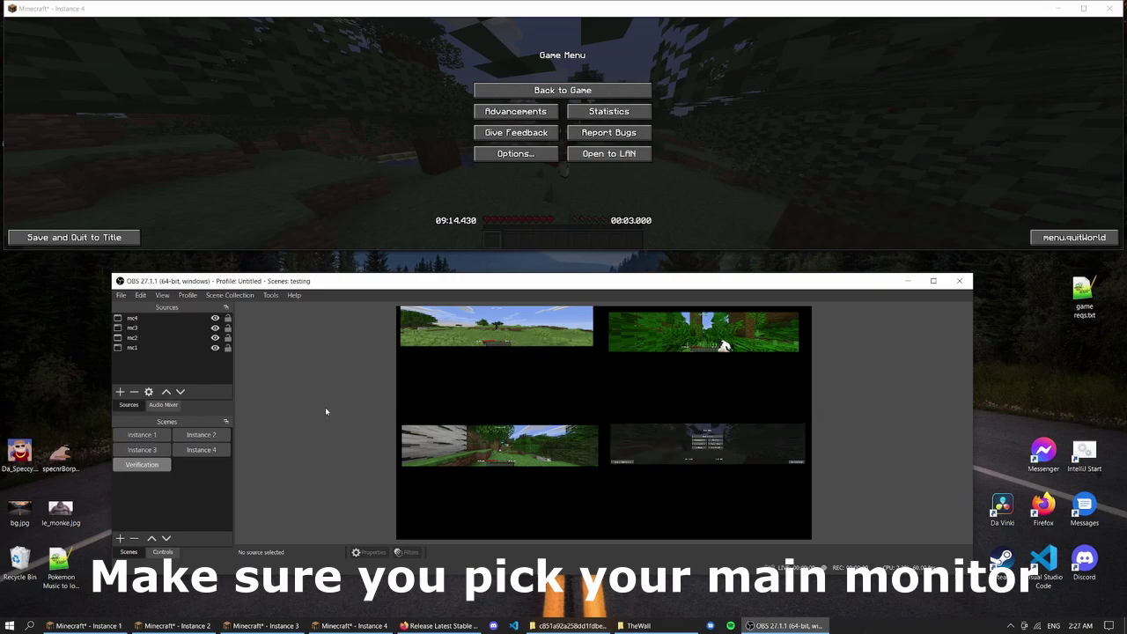
Step: Open a fullscreen scene projector of the Verification scene on the main 2560x1440 monitor
{"action": "right_click", "coordinate": [134, 464]}
{"action": "mouse_move", "coordinate": [183, 378]}
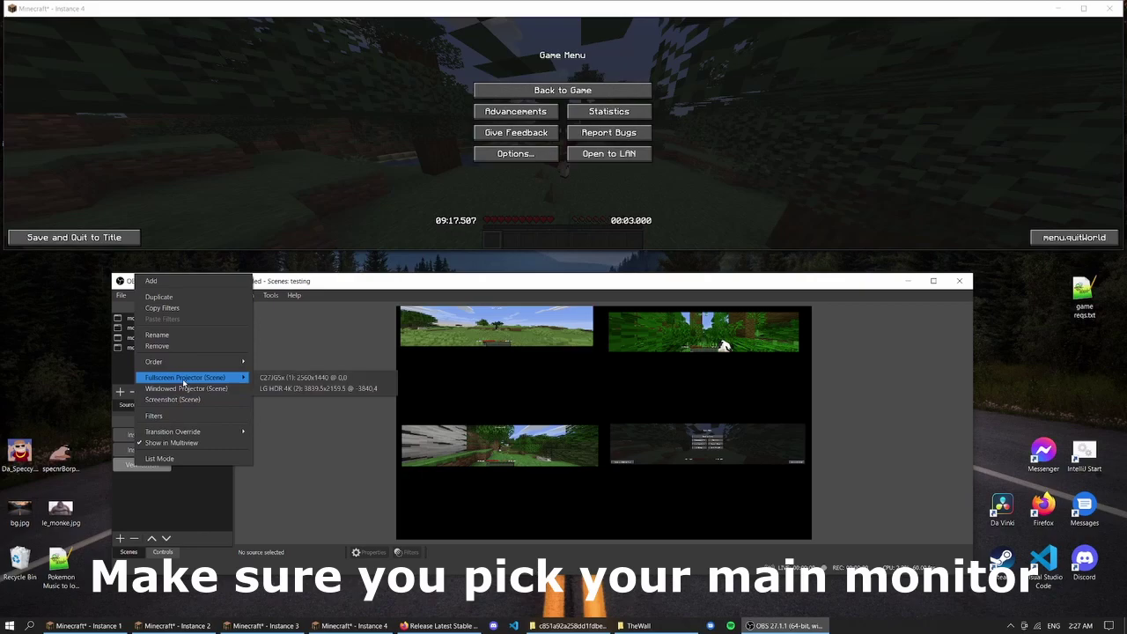
{"action": "left_click", "coordinate": [292, 378]}
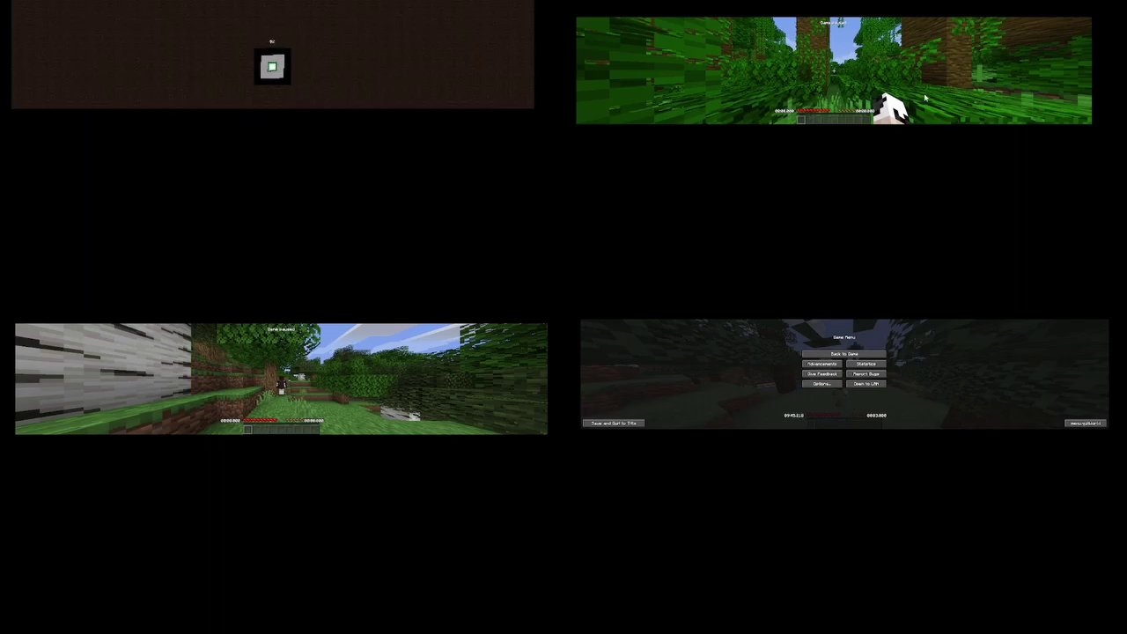
Step: Reset instances 2, 3 and 4 individually from the projector wall, and reset the opened instance 1 from in-game to return to the wall
{"action": "key", "text": "e"}
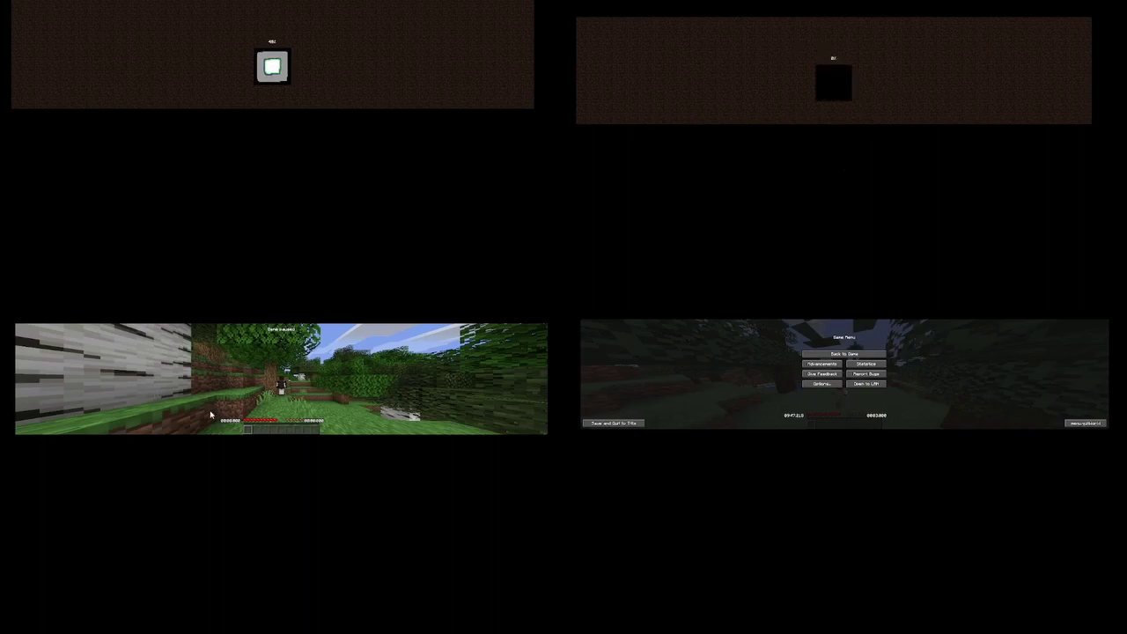
{"action": "key", "text": "e"}
{"action": "key", "text": "e"}
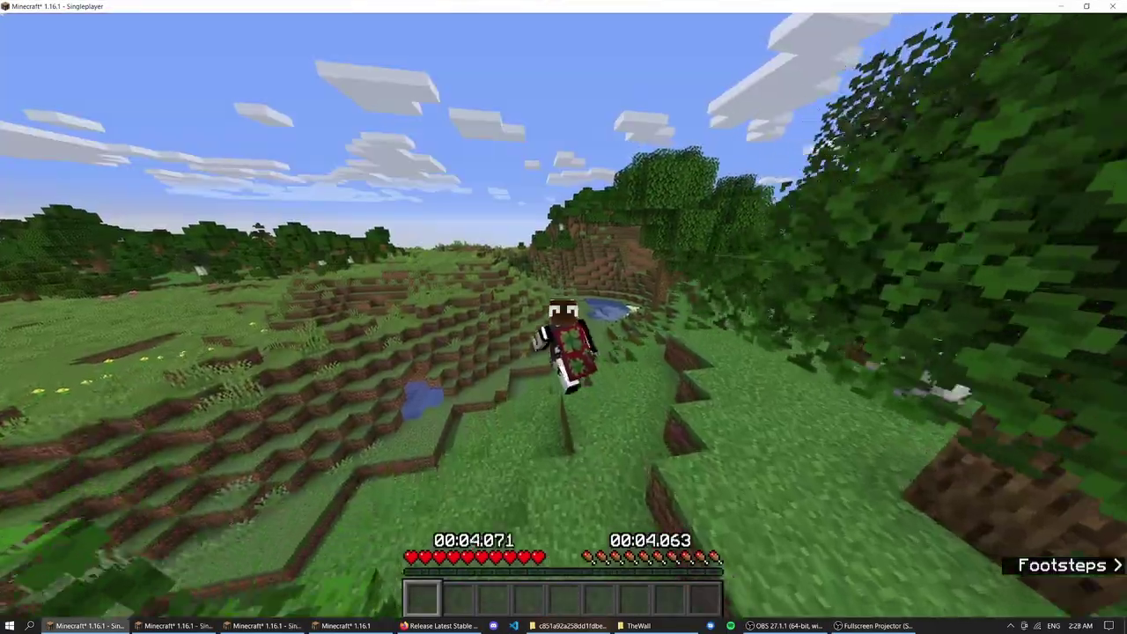
{"action": "key", "text": "u"}
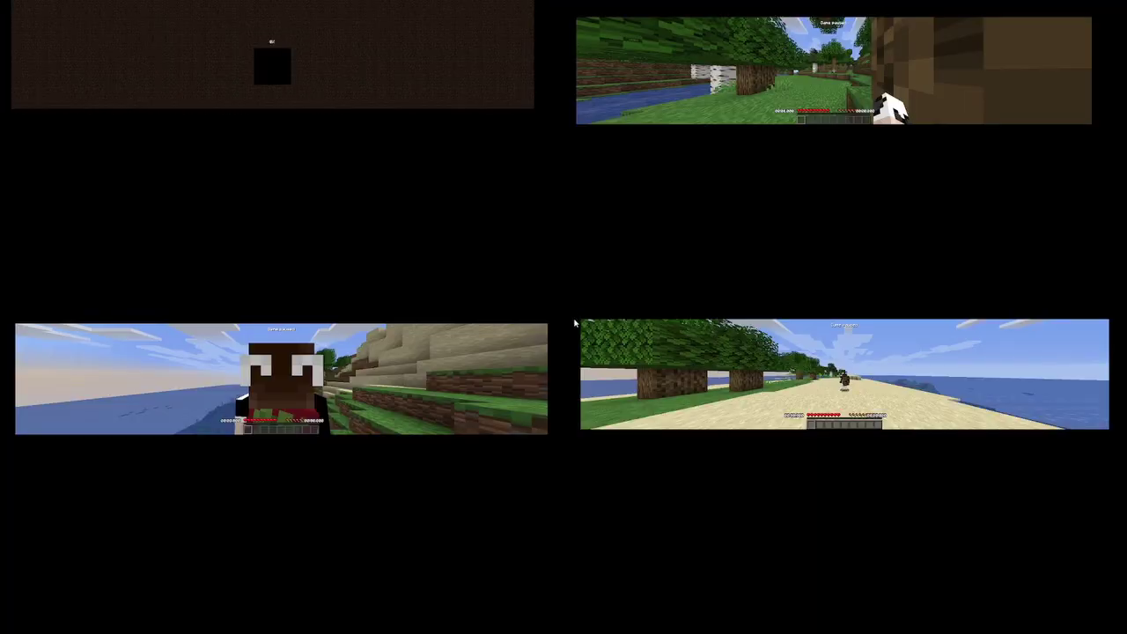